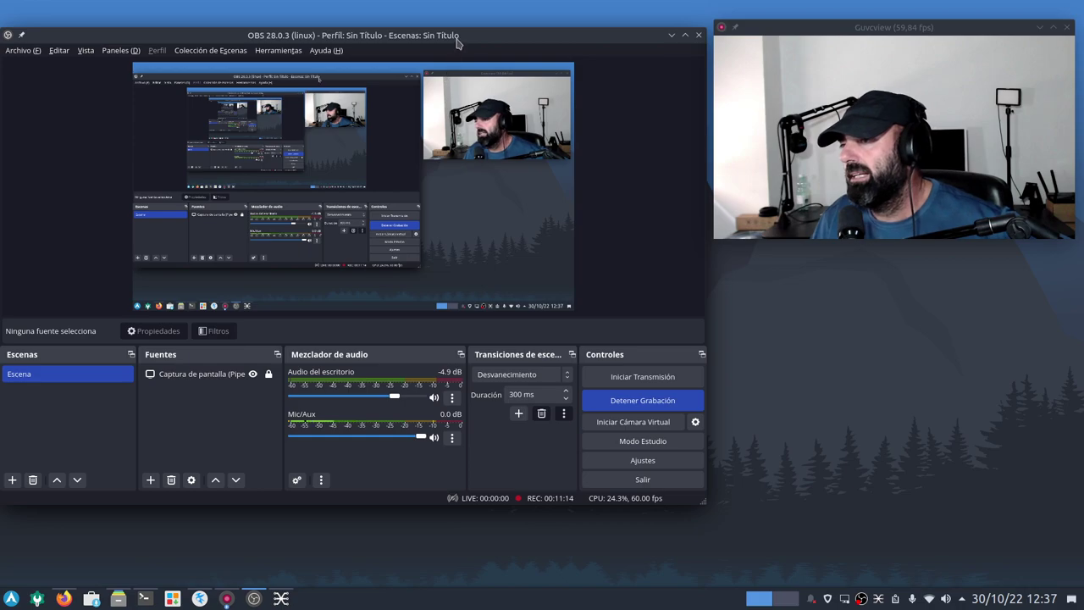
Minimize the OBS Studio and Firefox windows to clear the desktop.
{"action": "left_click_drag", "start_coordinate": [457, 41], "coordinate": [456, 59]}
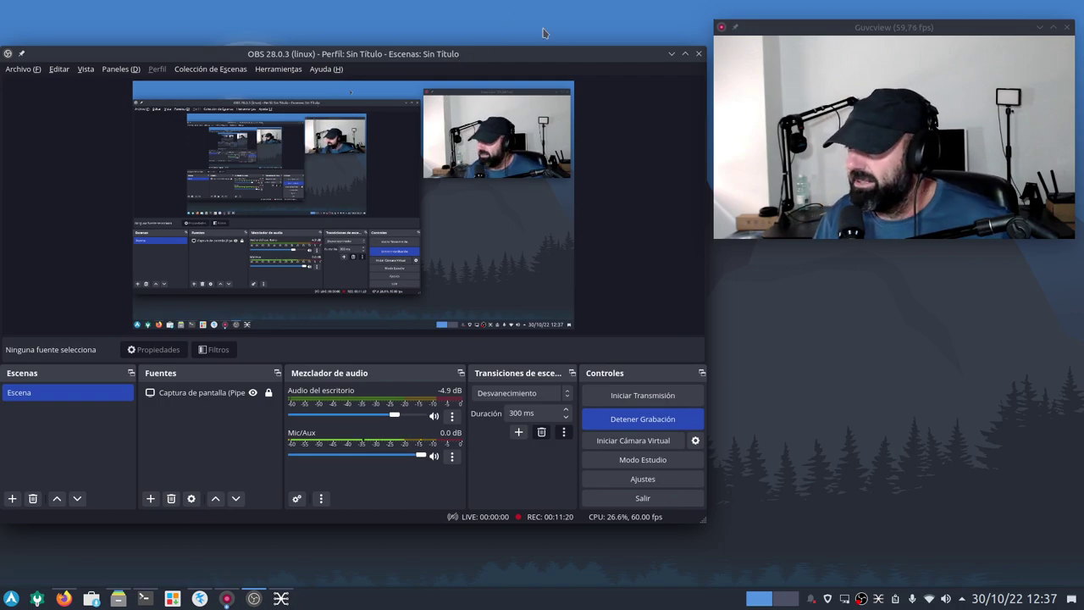
{"action": "left_click", "coordinate": [672, 54]}
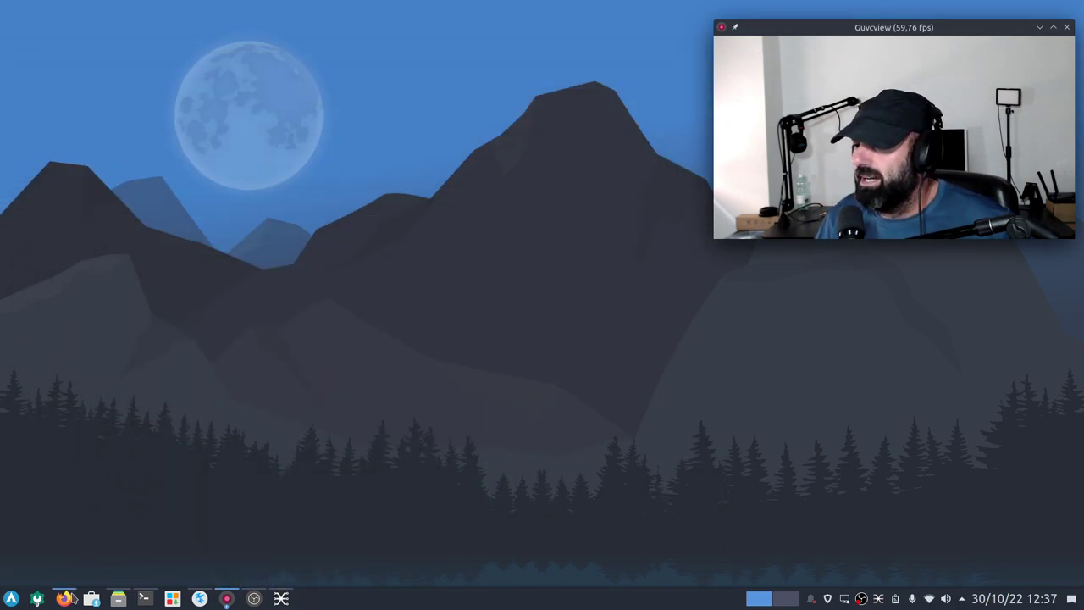
{"action": "left_click", "coordinate": [63, 598]}
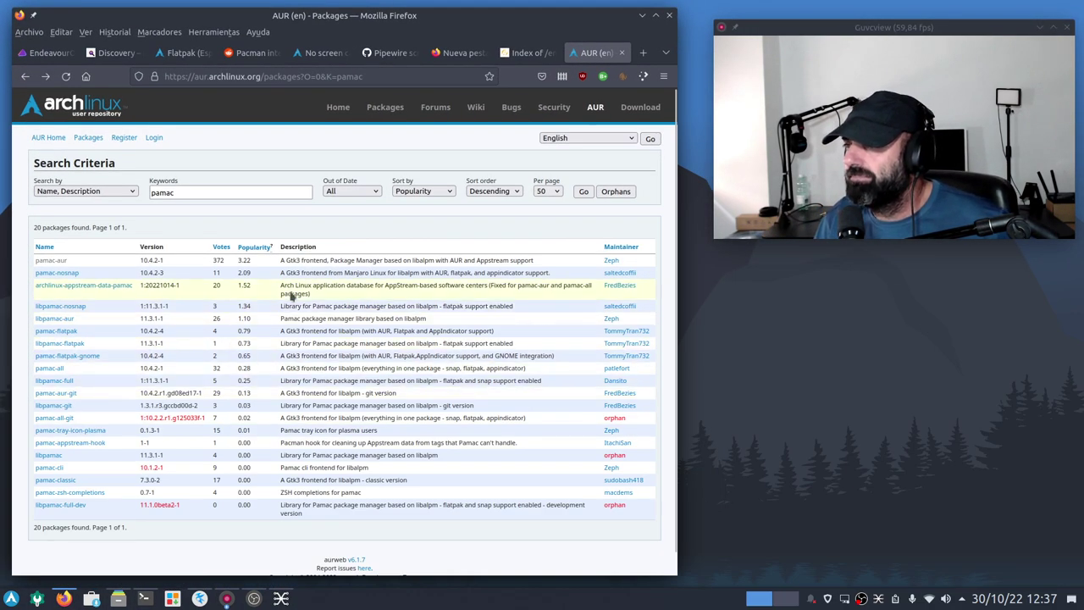
{"action": "left_click", "coordinate": [642, 15]}
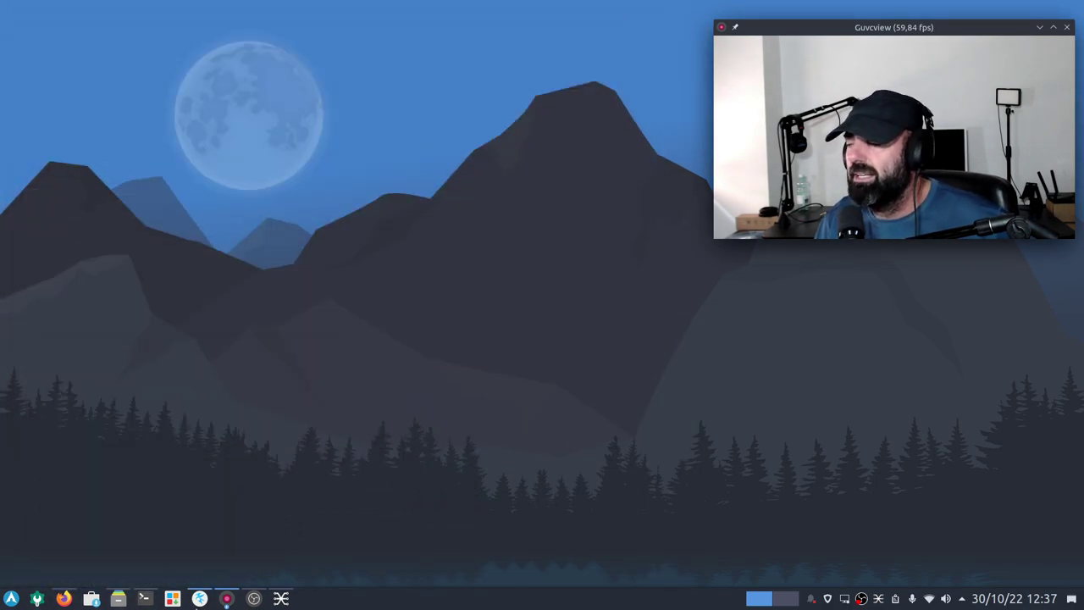
Switch to Kate and review the repository entries in pacman.conf from [endeavouros] to [community].
{"action": "left_click", "coordinate": [199, 598]}
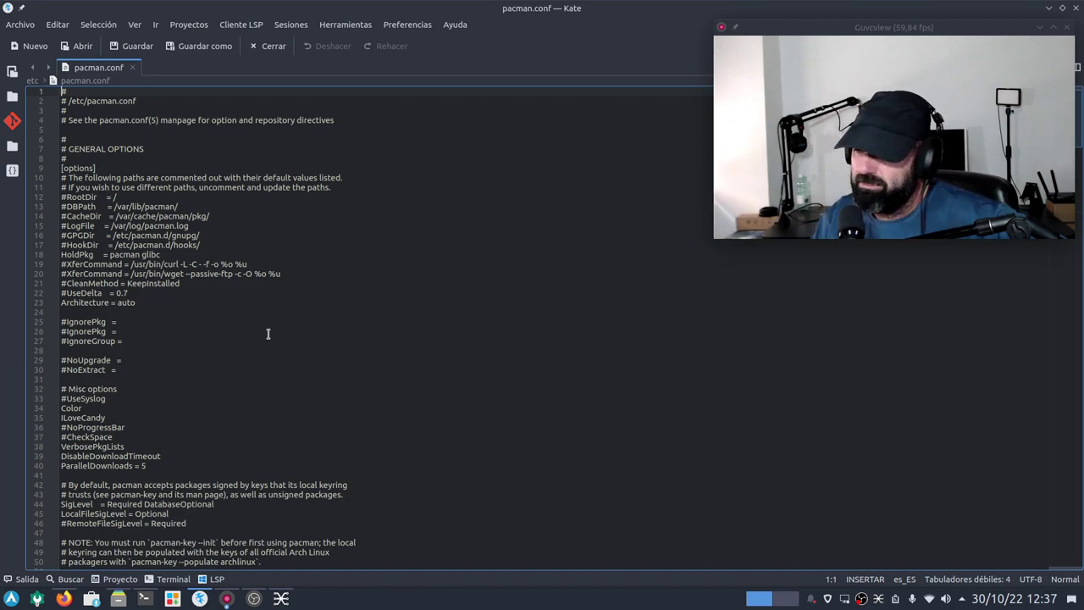
{"action": "scroll", "coordinate": [355, 292], "scroll_direction": "down", "scroll_amount": 3}
{"action": "scroll", "coordinate": [329, 272], "scroll_direction": "up", "scroll_amount": 3}
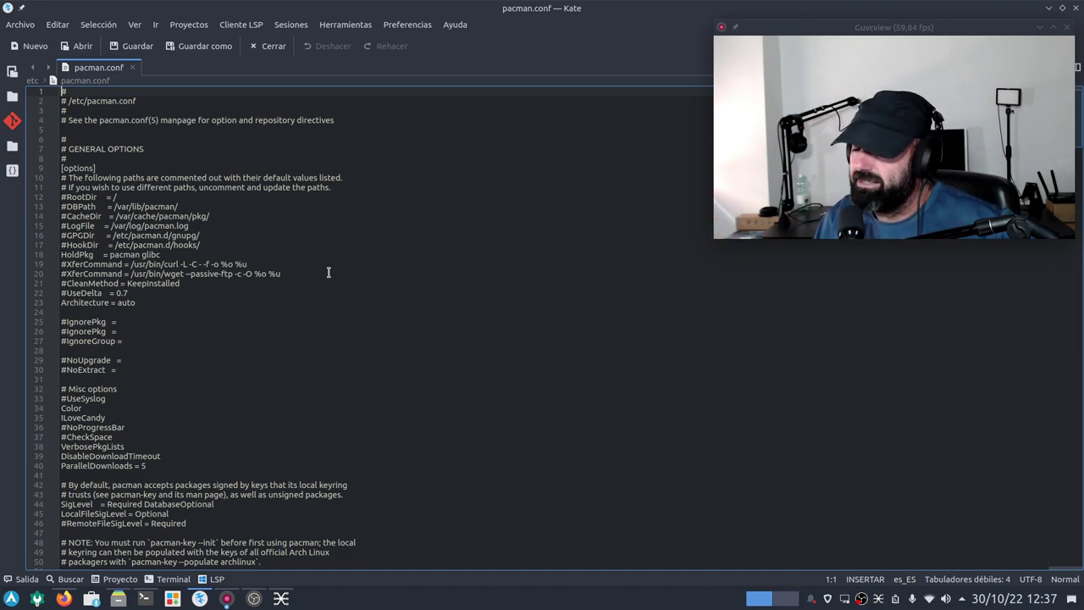
{"action": "scroll", "coordinate": [328, 272], "scroll_direction": "down", "scroll_amount": 15}
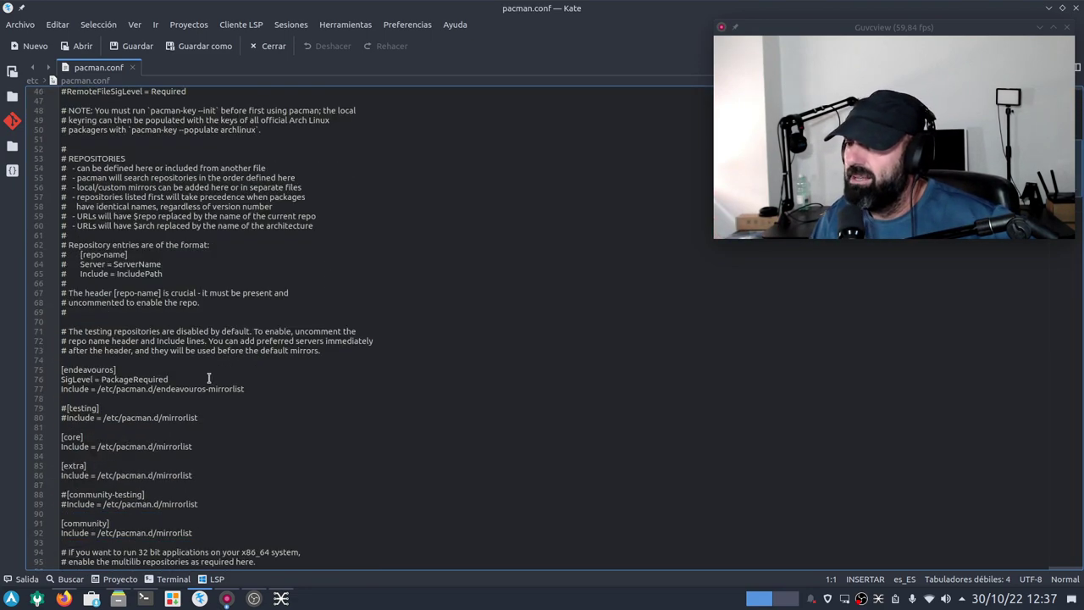
{"action": "left_click_drag", "start_coordinate": [217, 535], "coordinate": [60, 361]}
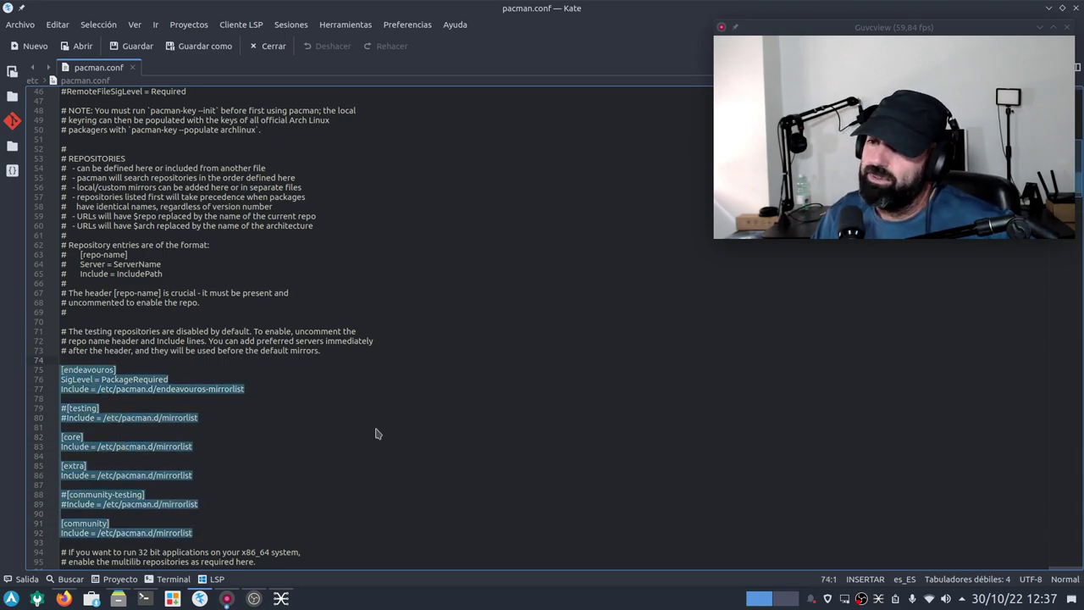
{"action": "left_click", "coordinate": [270, 428]}
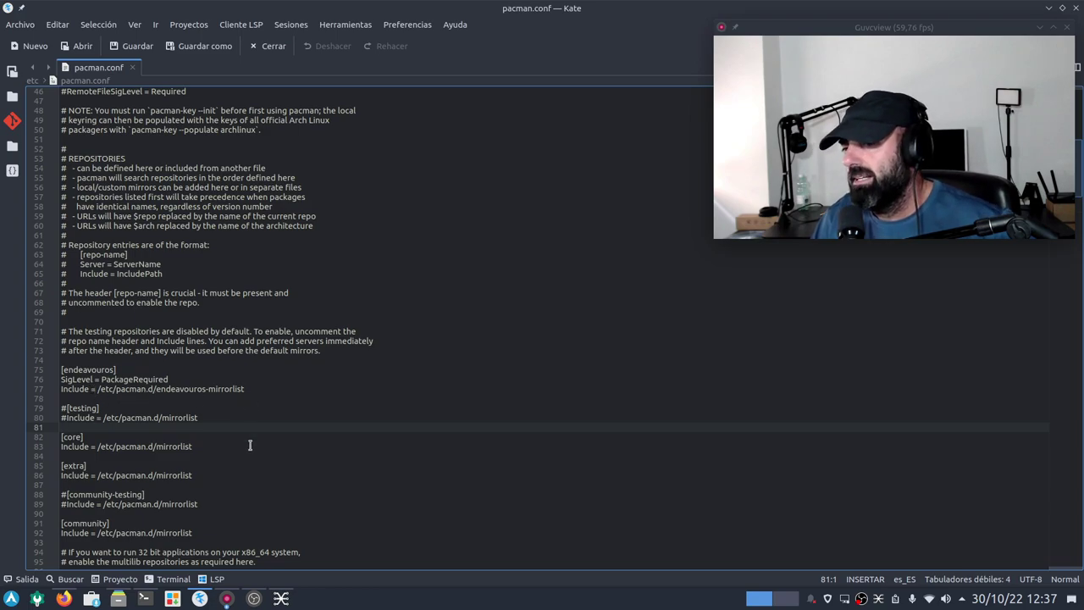
{"action": "left_click", "coordinate": [1042, 8]}
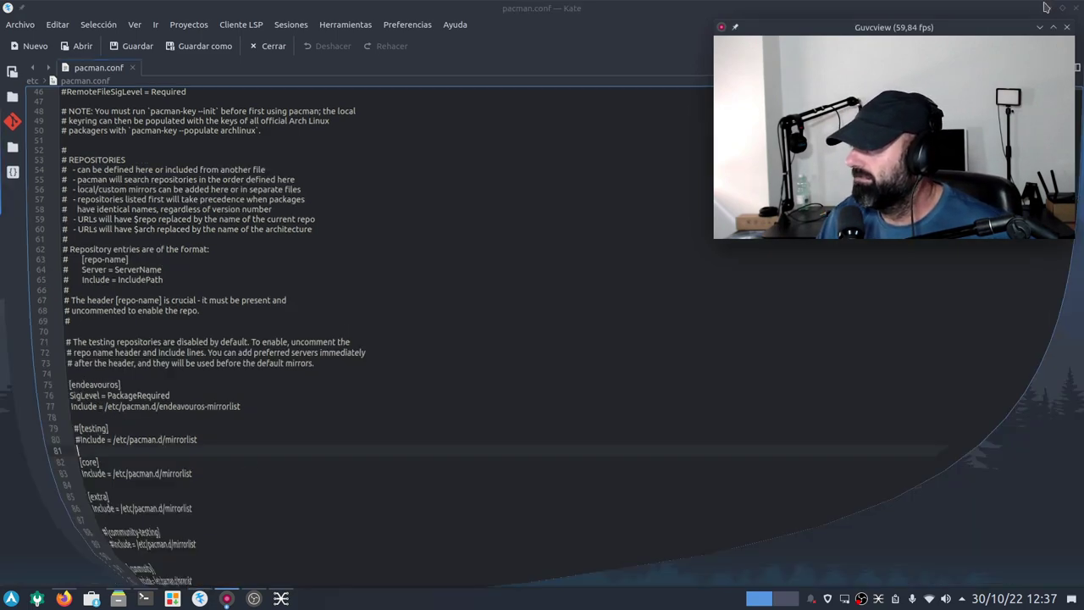
Switch to Dolphin and point out the endeavouros-mirrorlist and mirrorlist files in /etc/pacman.d.
{"action": "left_click", "coordinate": [73, 598]}
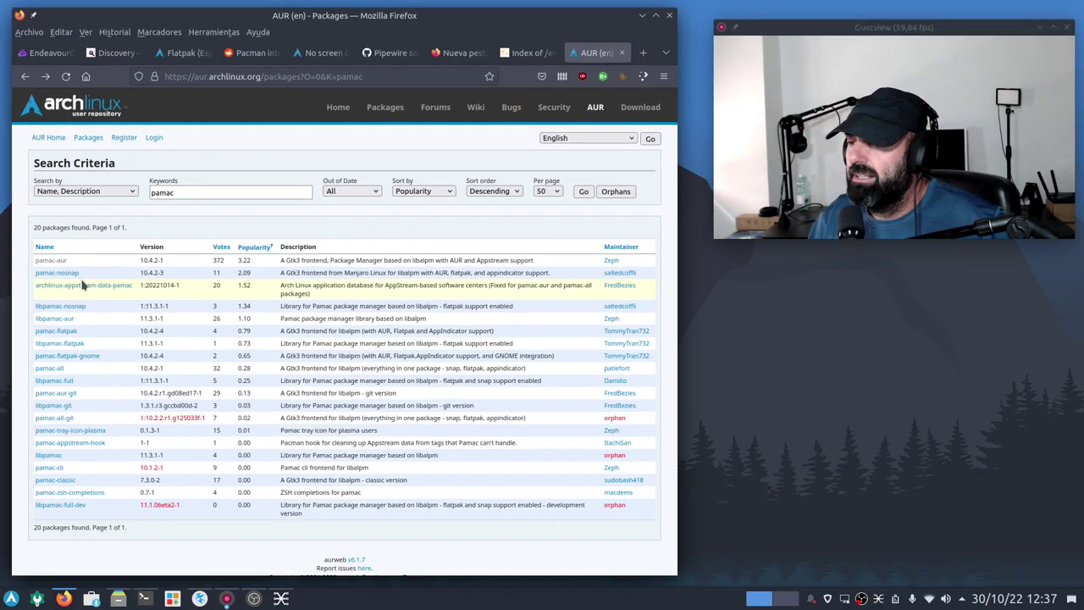
{"action": "left_click", "coordinate": [641, 16]}
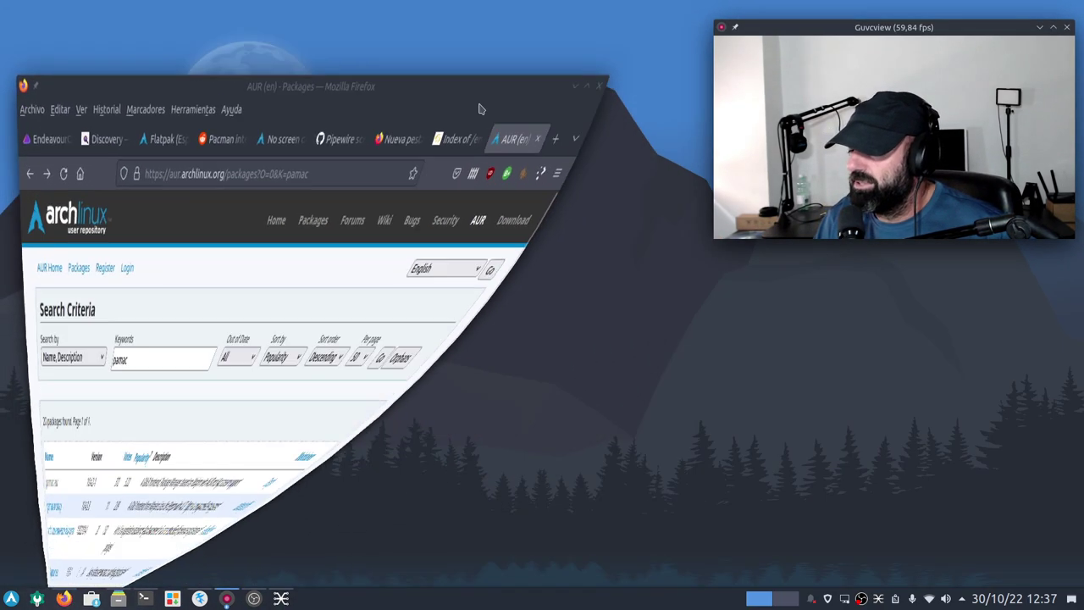
{"action": "left_click", "coordinate": [119, 598]}
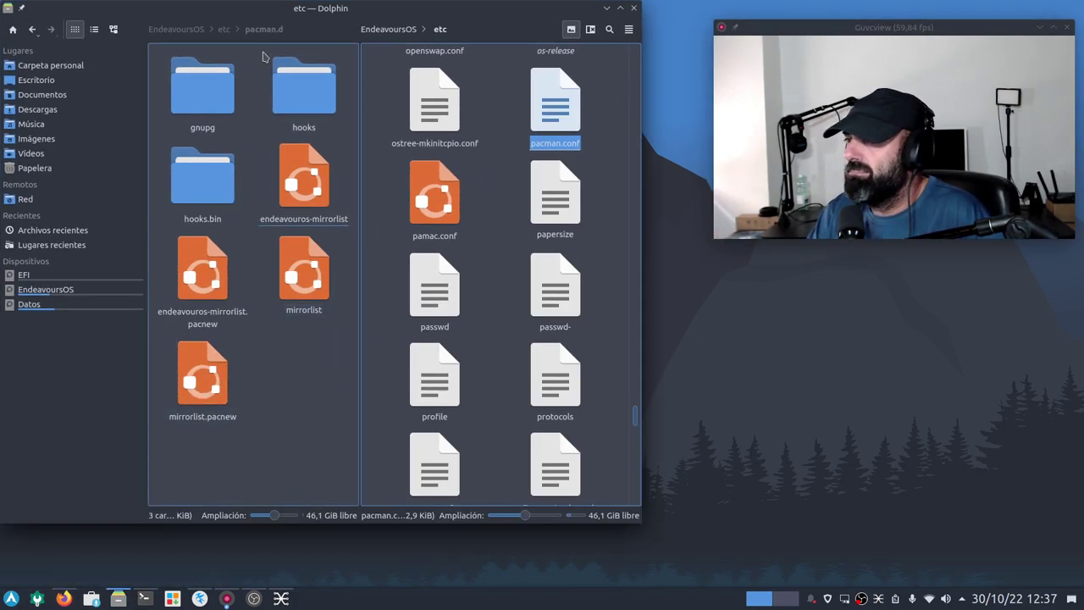
{"action": "left_click", "coordinate": [306, 176]}
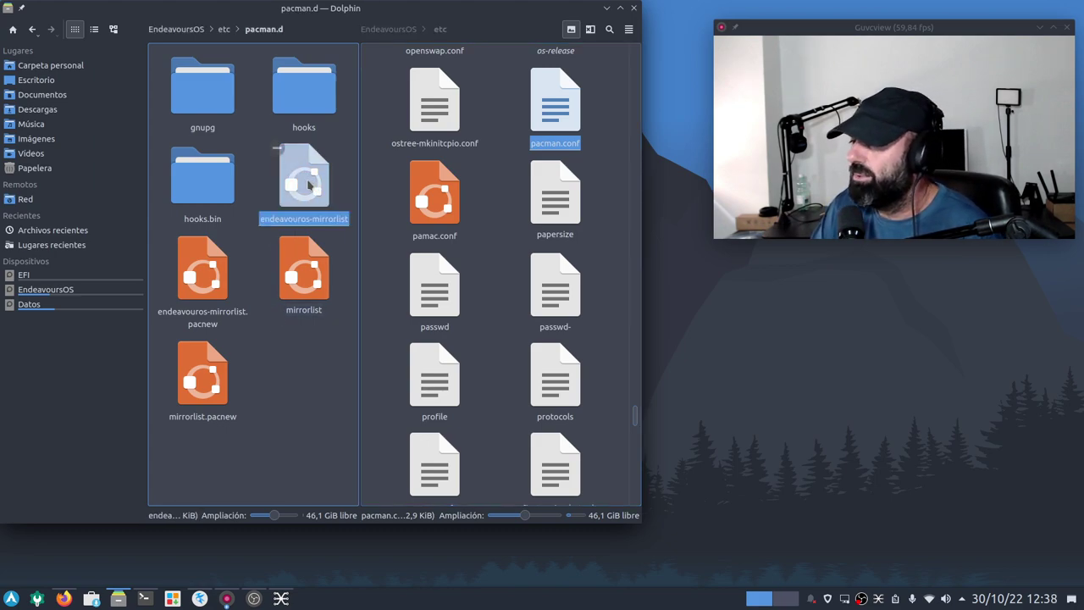
{"action": "left_click", "coordinate": [271, 419]}
{"action": "left_click", "coordinate": [303, 285]}
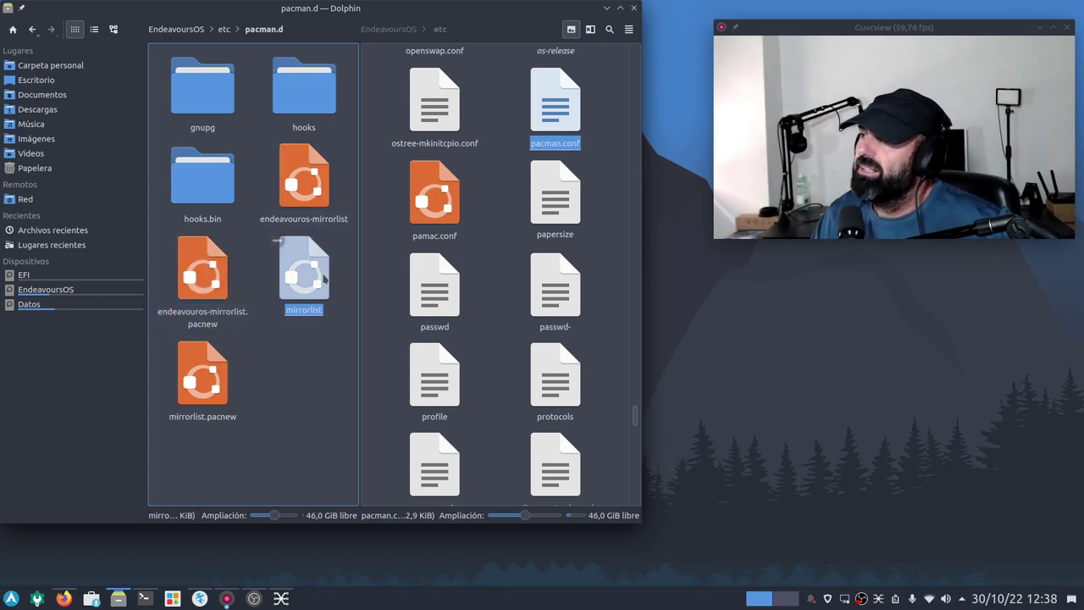
{"action": "left_click", "coordinate": [318, 186]}
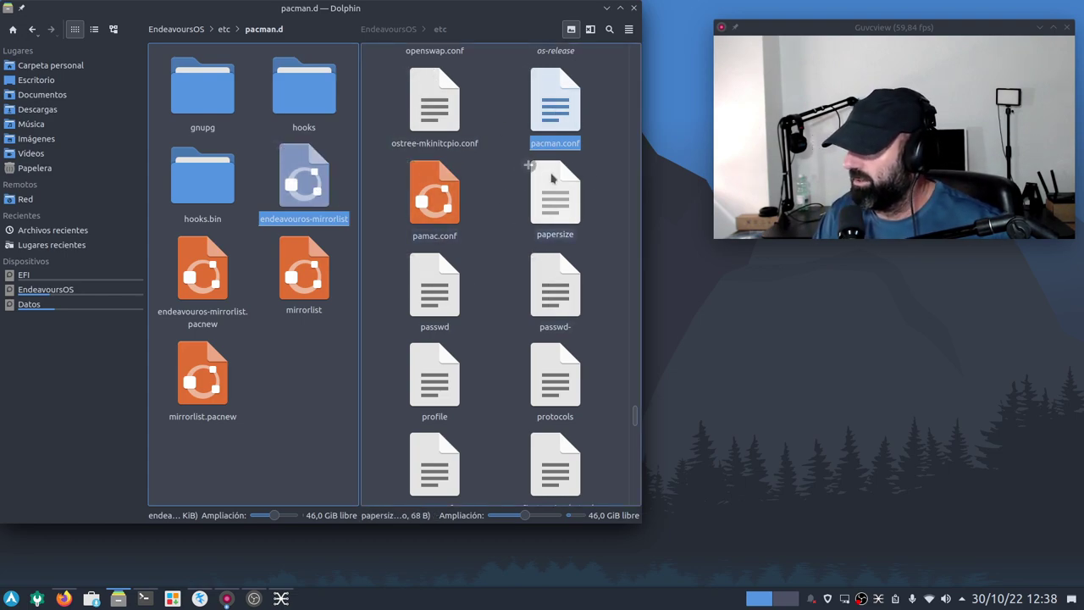
{"action": "left_click", "coordinate": [607, 8]}
Switch to Firefox and examine the package index of the EndeavourOS x86_64 repository on mirror.alpix.eu.
{"action": "left_click", "coordinate": [65, 599]}
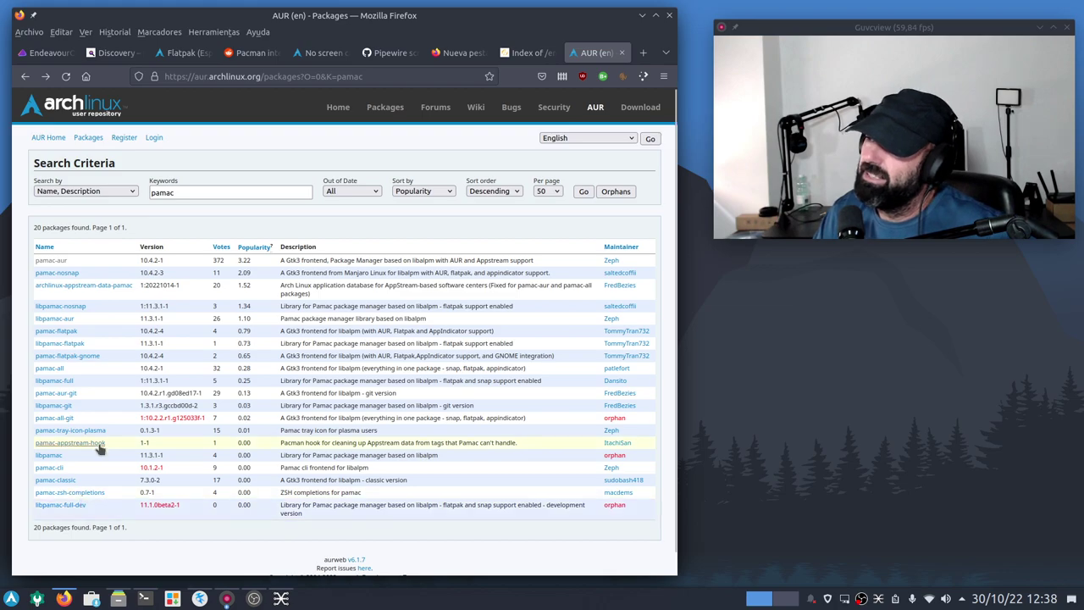
{"action": "left_click", "coordinate": [525, 52]}
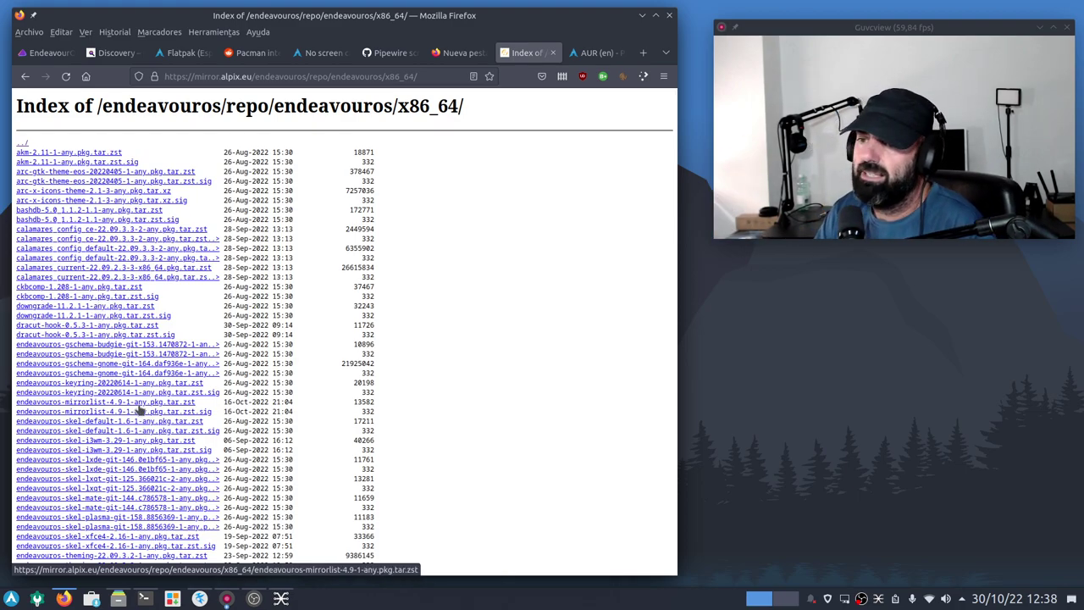
{"action": "scroll", "coordinate": [139, 409], "scroll_direction": "down", "scroll_amount": 5}
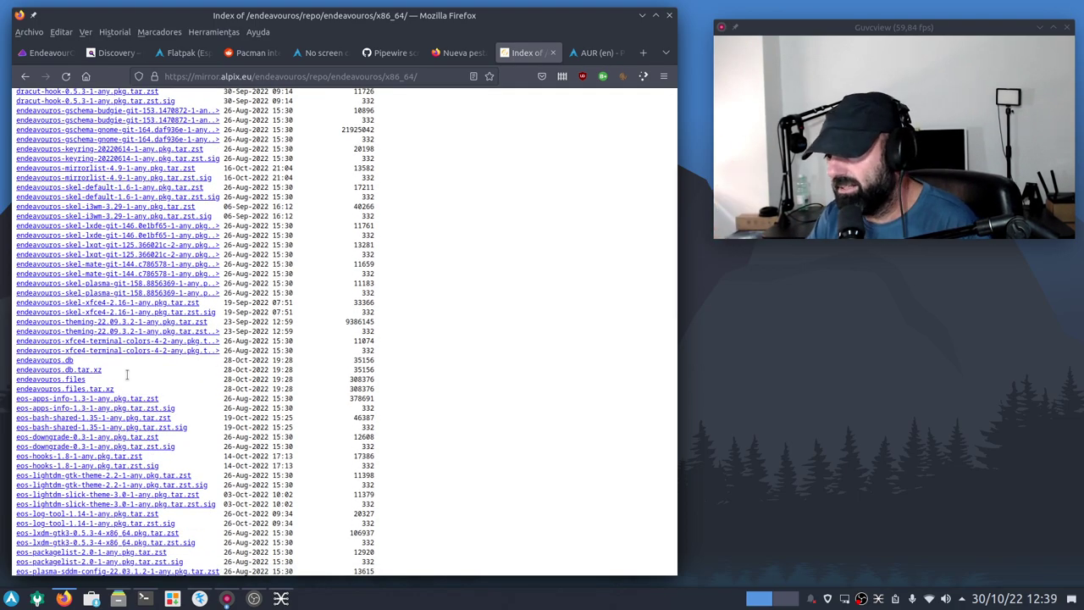
{"action": "scroll", "coordinate": [127, 375], "scroll_direction": "down", "scroll_amount": 3}
{"action": "scroll", "coordinate": [127, 380], "scroll_direction": "down", "scroll_amount": 2}
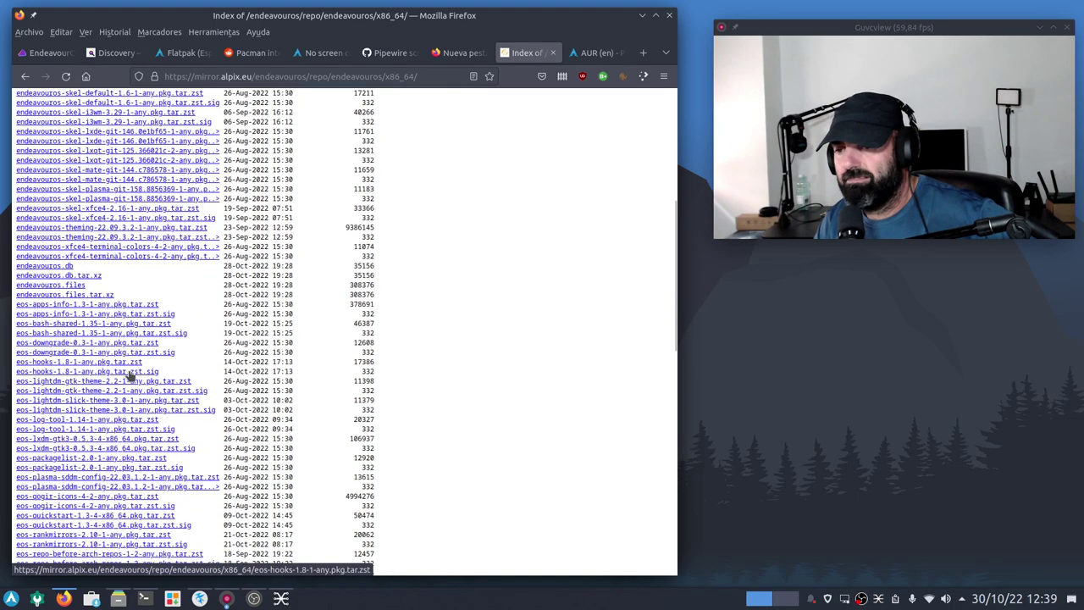
{"action": "scroll", "coordinate": [88, 309], "scroll_direction": "down", "scroll_amount": 3}
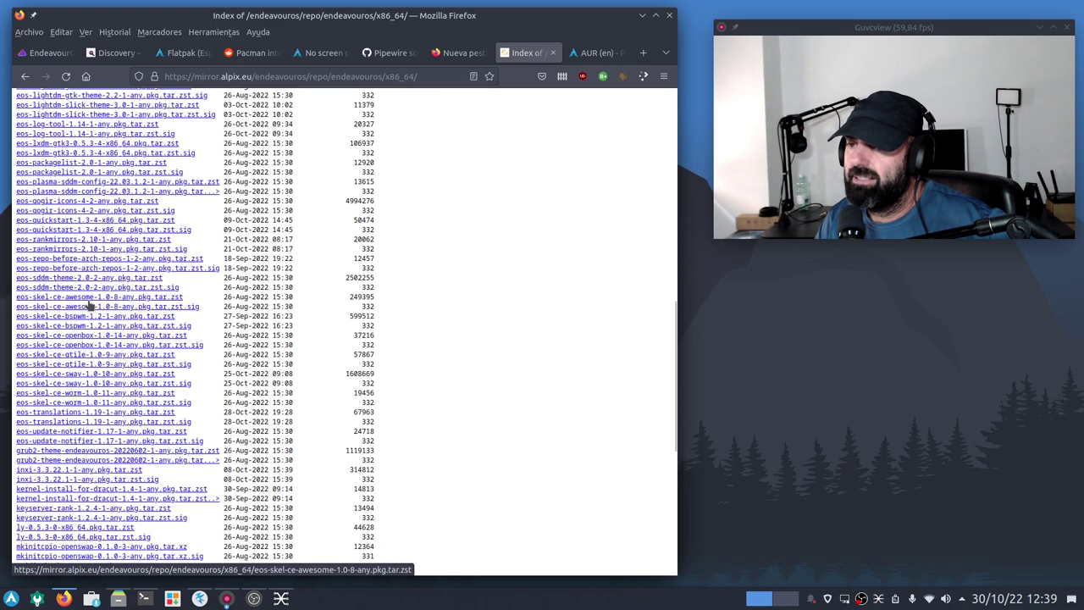
{"action": "scroll", "coordinate": [102, 296], "scroll_direction": "down", "scroll_amount": 2}
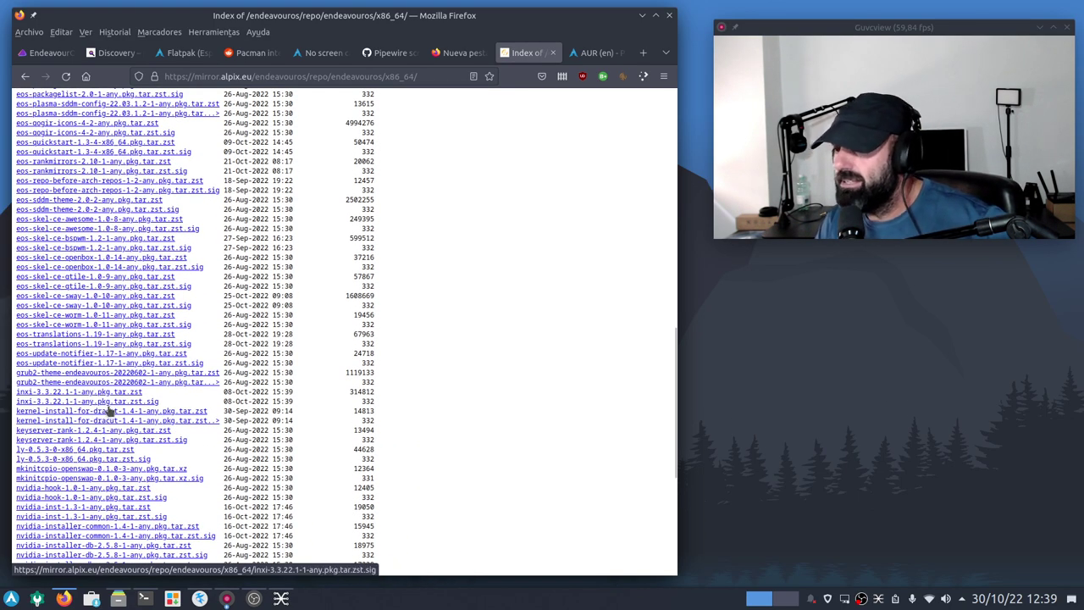
{"action": "scroll", "coordinate": [109, 410], "scroll_direction": "down", "scroll_amount": 2}
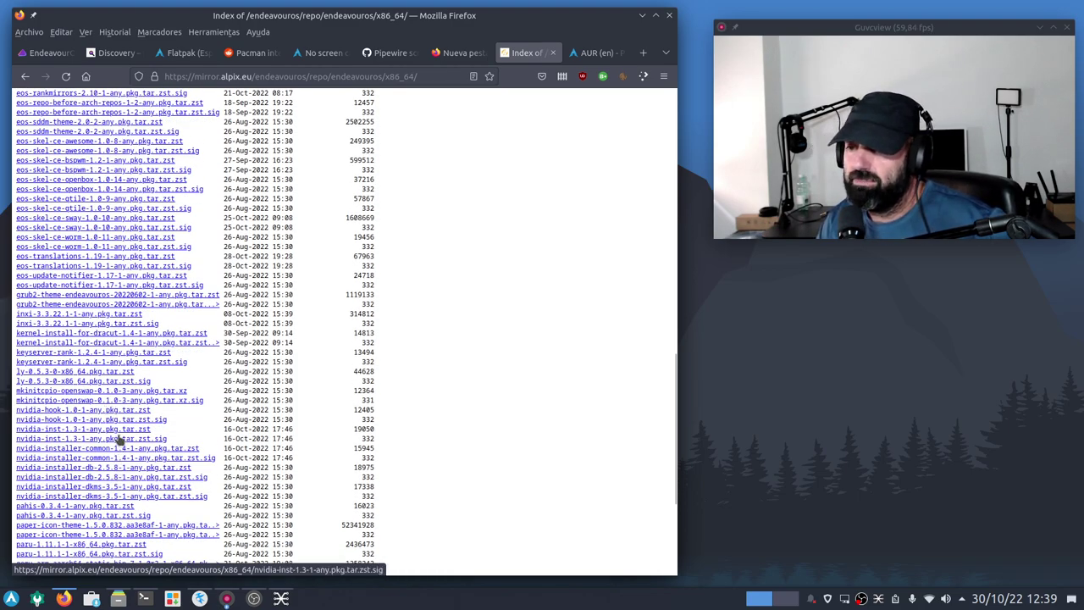
{"action": "scroll", "coordinate": [118, 444], "scroll_direction": "down", "scroll_amount": 4}
{"action": "scroll", "coordinate": [119, 431], "scroll_direction": "down", "scroll_amount": 2}
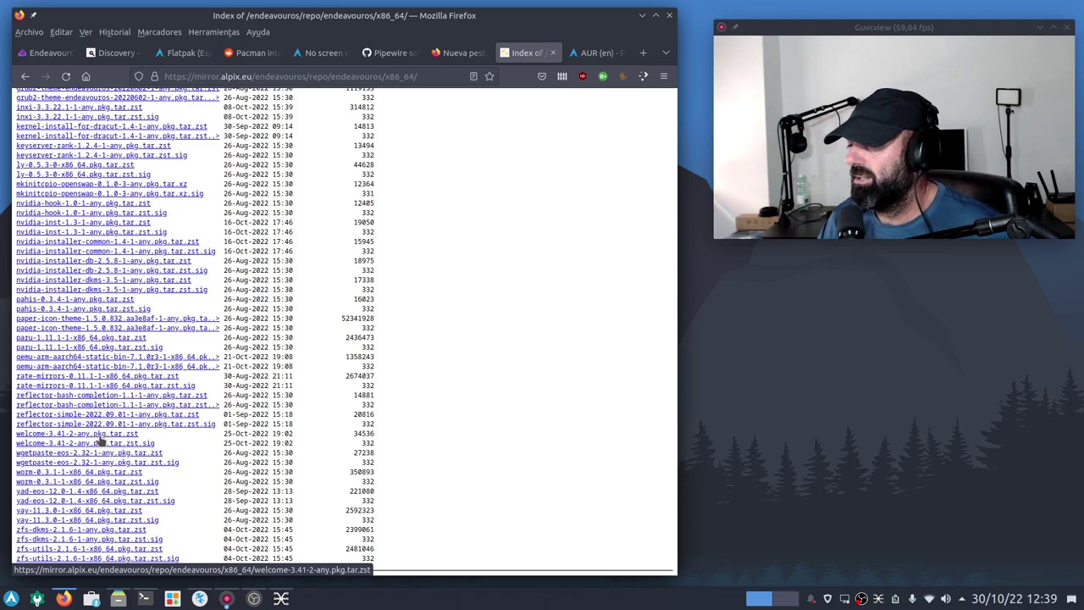
{"action": "scroll", "coordinate": [136, 397], "scroll_direction": "up", "scroll_amount": 5}
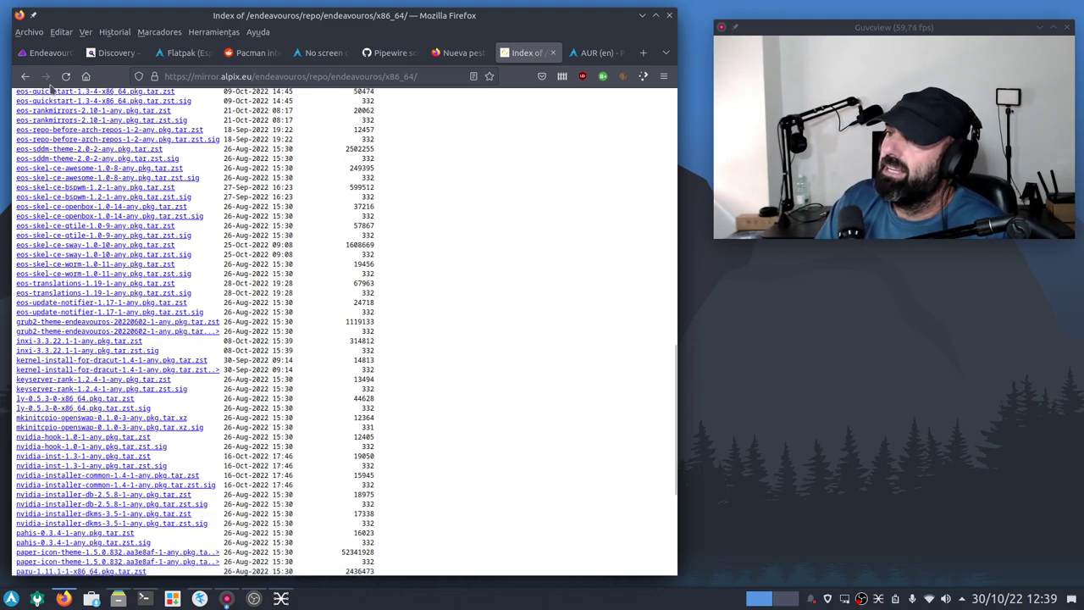
View the EndeavourOS home page and the article categories on its Discovery site, and minimize the browser.
{"action": "left_click", "coordinate": [63, 58]}
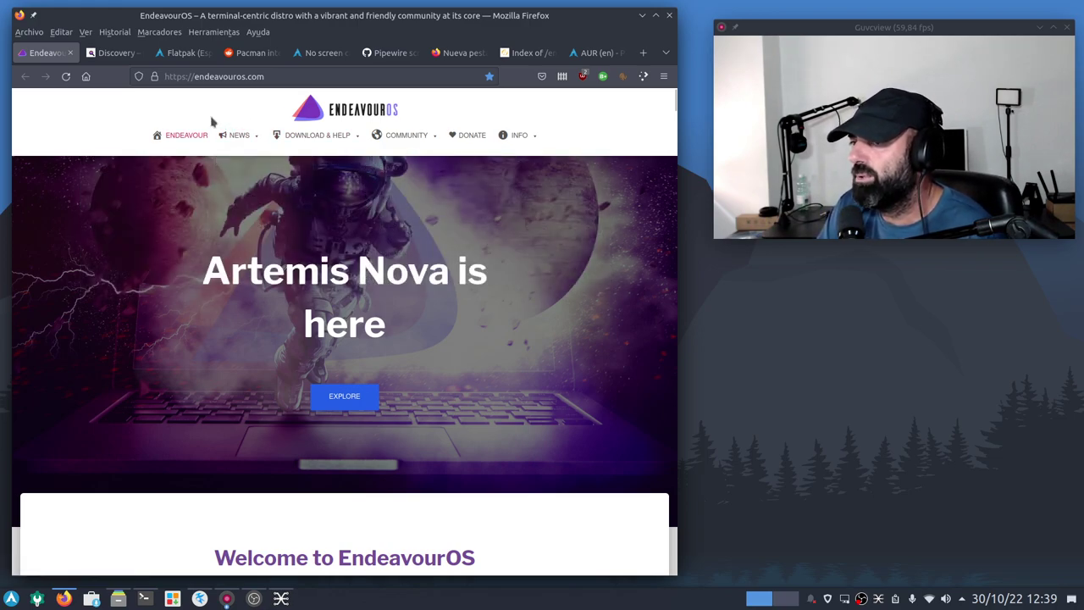
{"action": "left_click", "coordinate": [127, 56]}
{"action": "scroll", "coordinate": [146, 286], "scroll_direction": "down", "scroll_amount": 10}
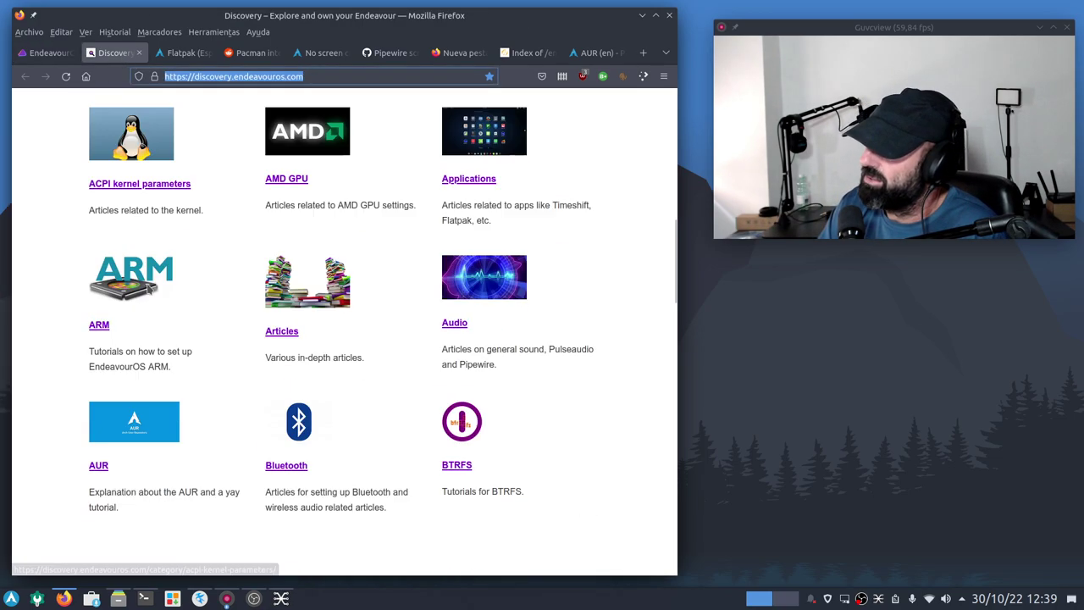
{"action": "scroll", "coordinate": [147, 286], "scroll_direction": "up", "scroll_amount": 10}
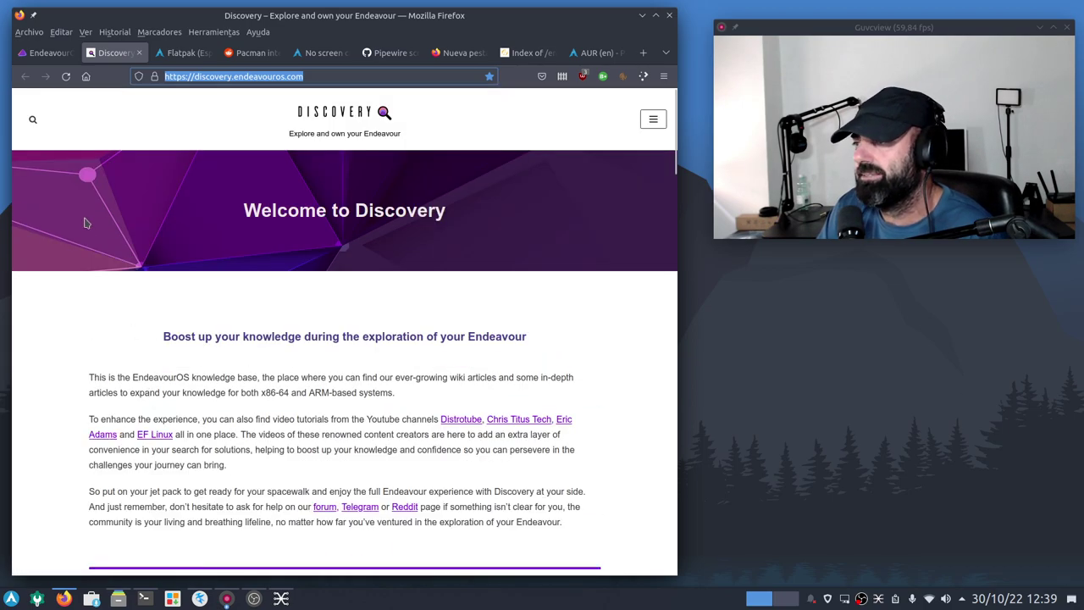
{"action": "left_click", "coordinate": [43, 54]}
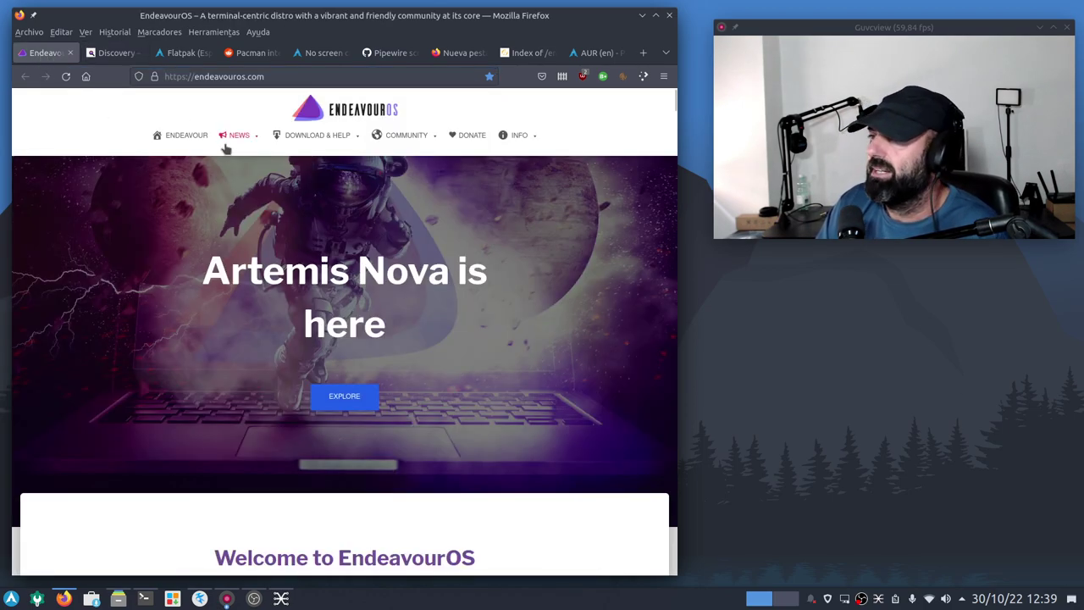
{"action": "left_click", "coordinate": [642, 16]}
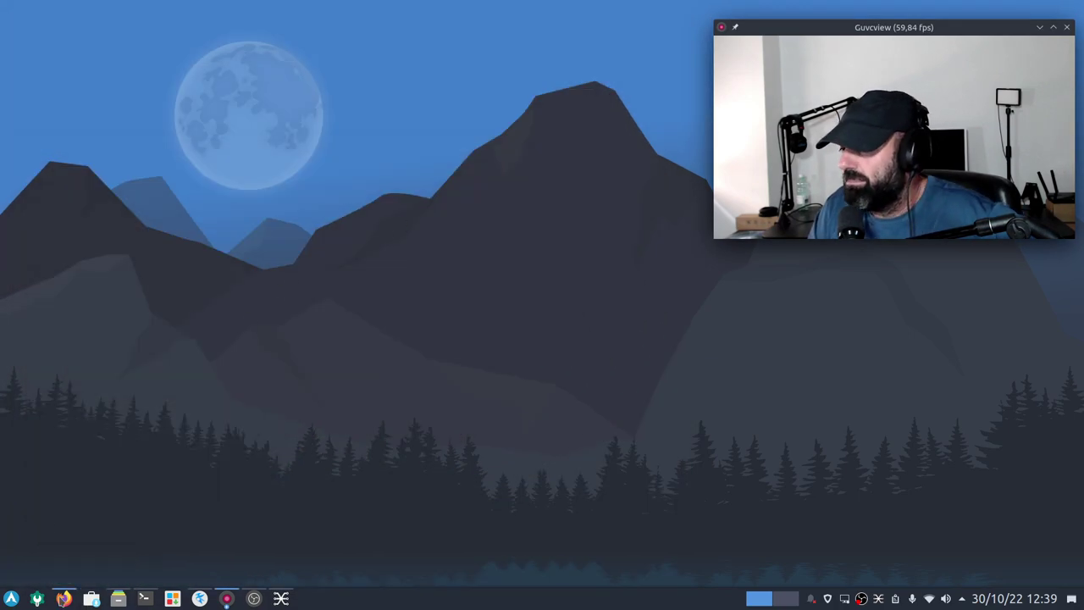
Open the system preferences and view the sound, global theme and application style pages.
{"action": "left_click", "coordinate": [5, 599]}
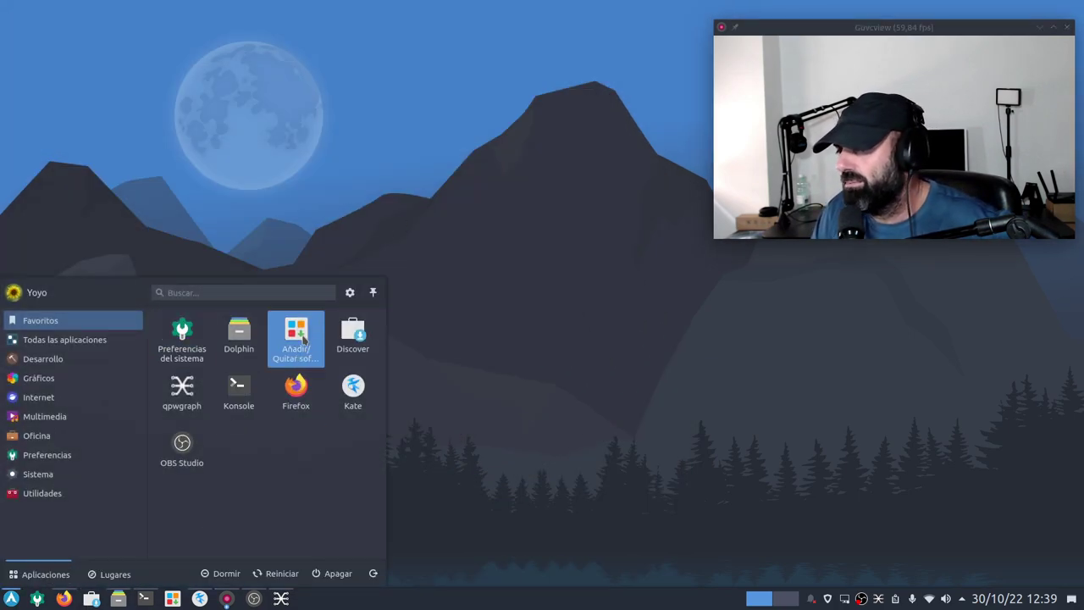
{"action": "left_click", "coordinate": [200, 337]}
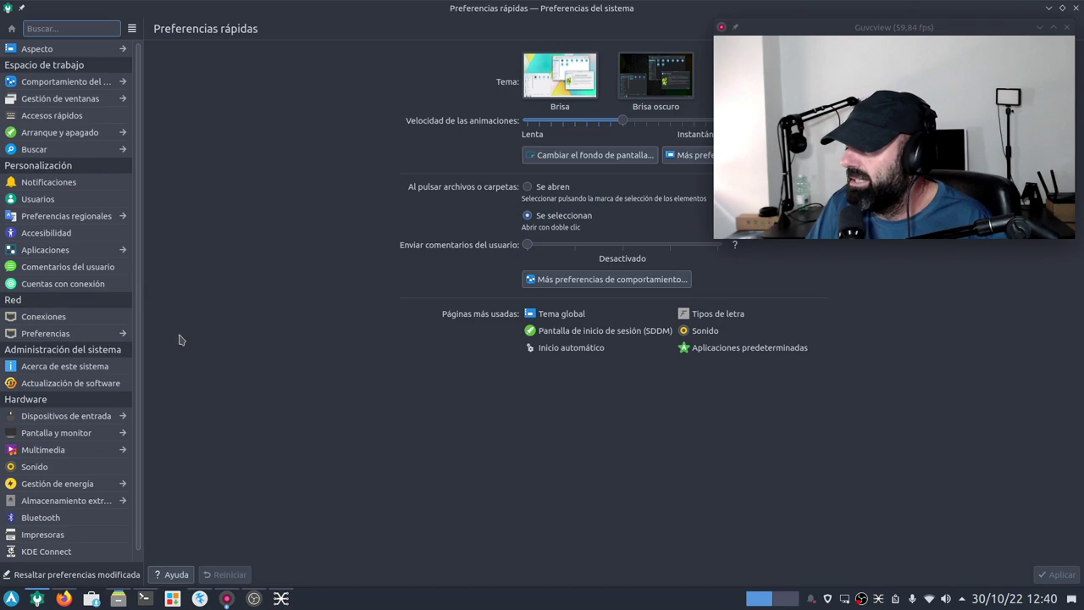
{"action": "left_click", "coordinate": [38, 473]}
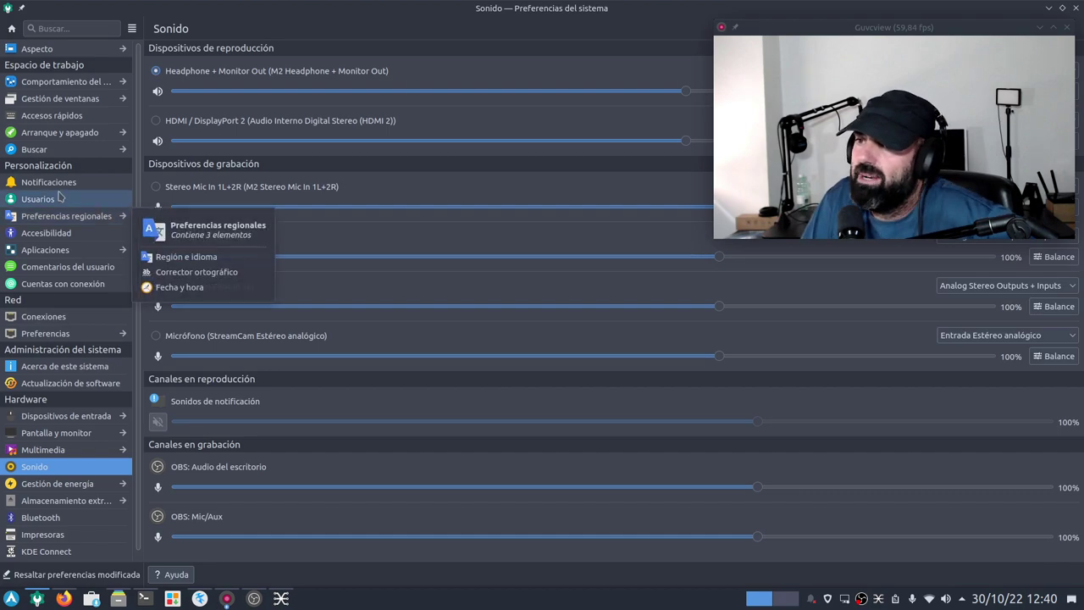
{"action": "left_click", "coordinate": [57, 51]}
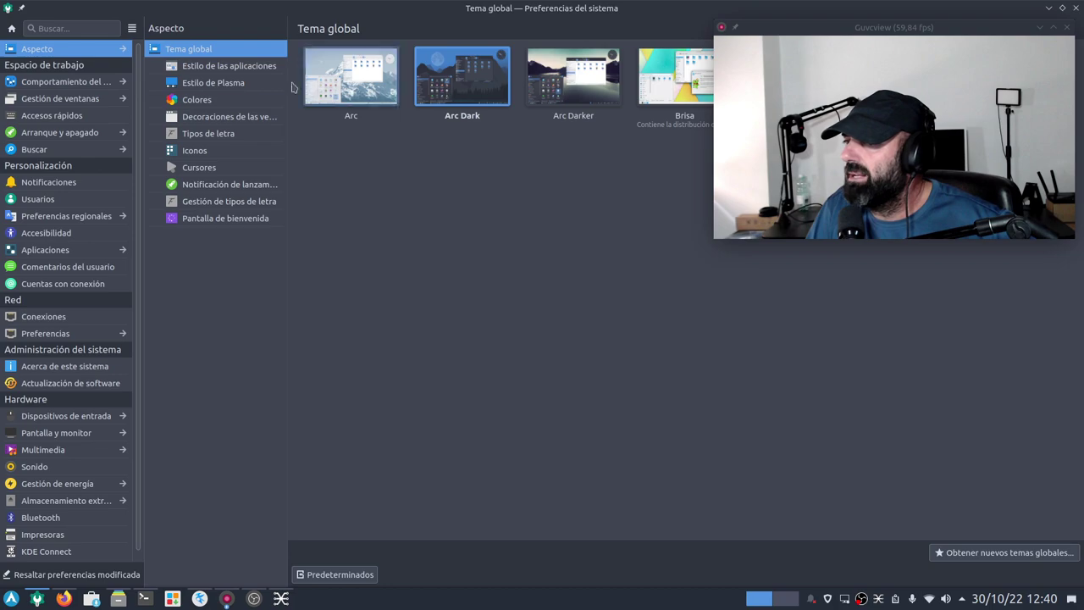
{"action": "left_click", "coordinate": [227, 68]}
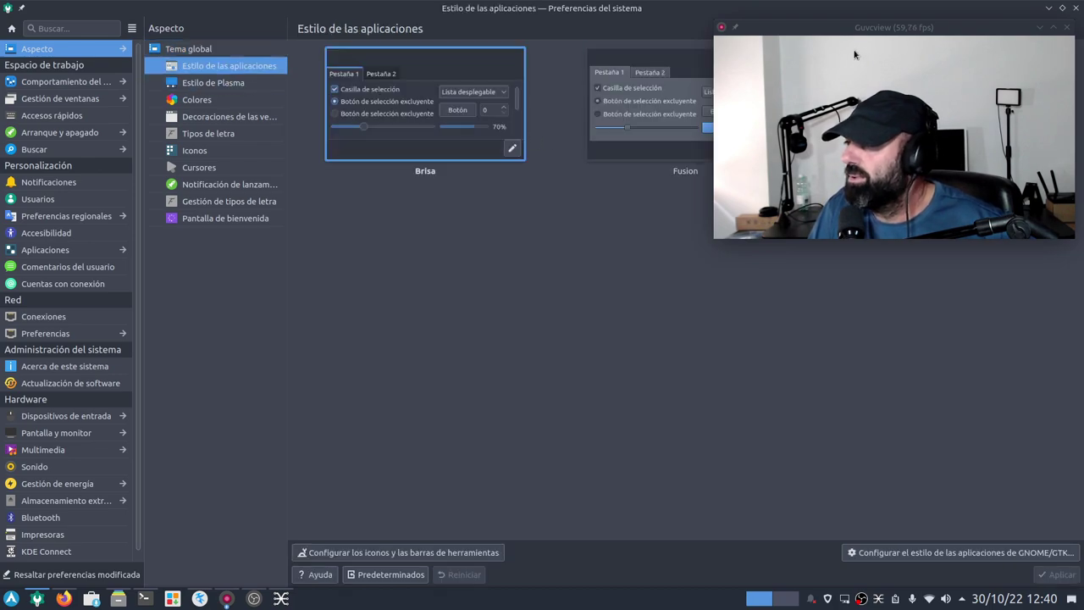
View the application style, Plasma style, colours, window decorations, fonts and icons pages of the appearance settings, and close the system preferences.
{"action": "left_click_drag", "start_coordinate": [854, 27], "coordinate": [790, 251]}
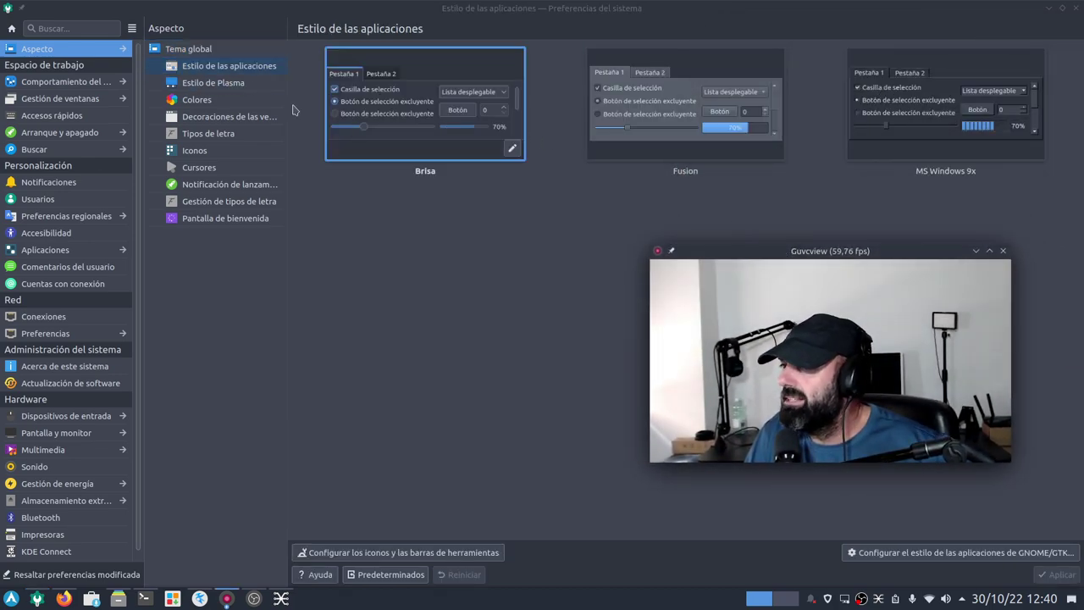
{"action": "left_click", "coordinate": [233, 67]}
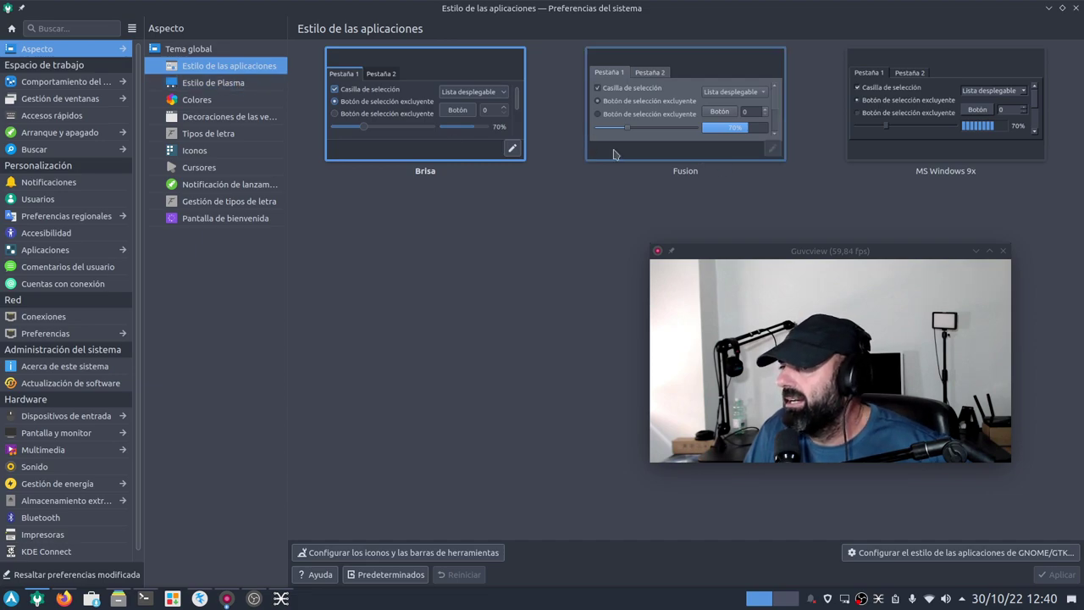
{"action": "left_click", "coordinate": [218, 82]}
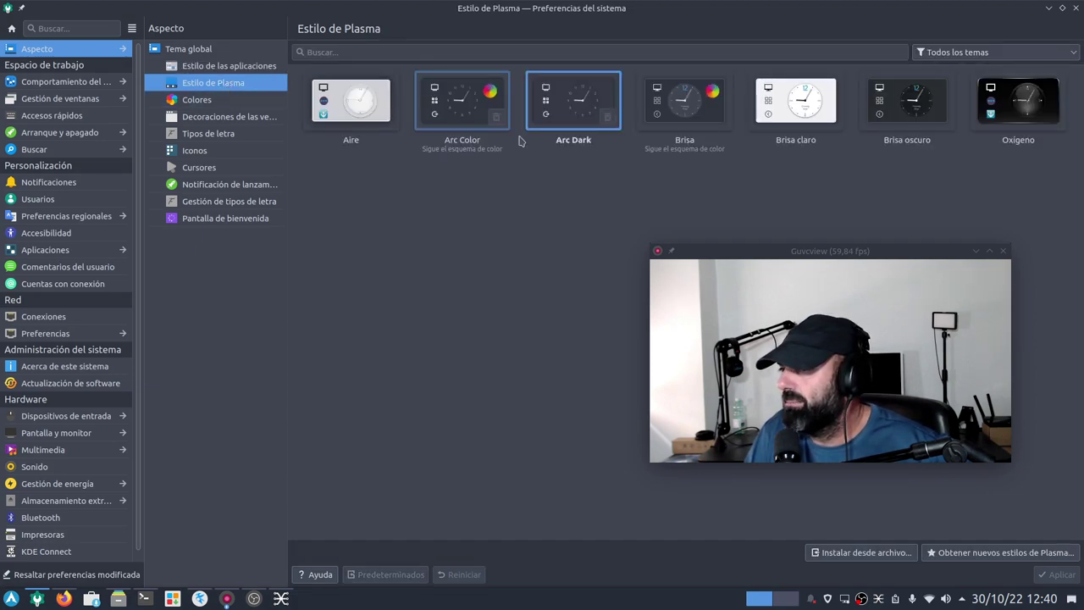
{"action": "left_click", "coordinate": [202, 99]}
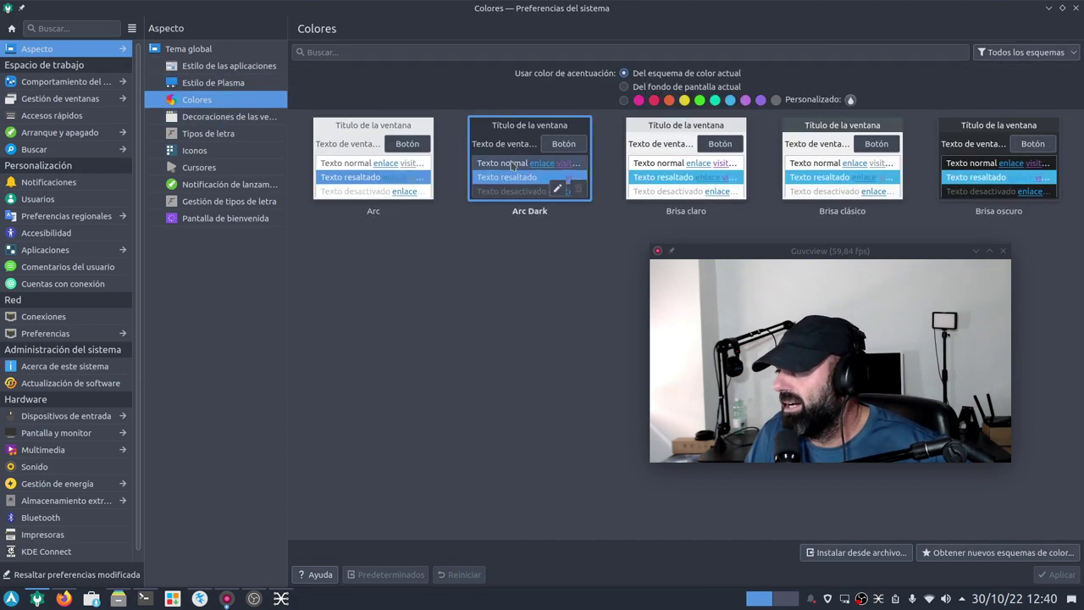
{"action": "left_click", "coordinate": [224, 116]}
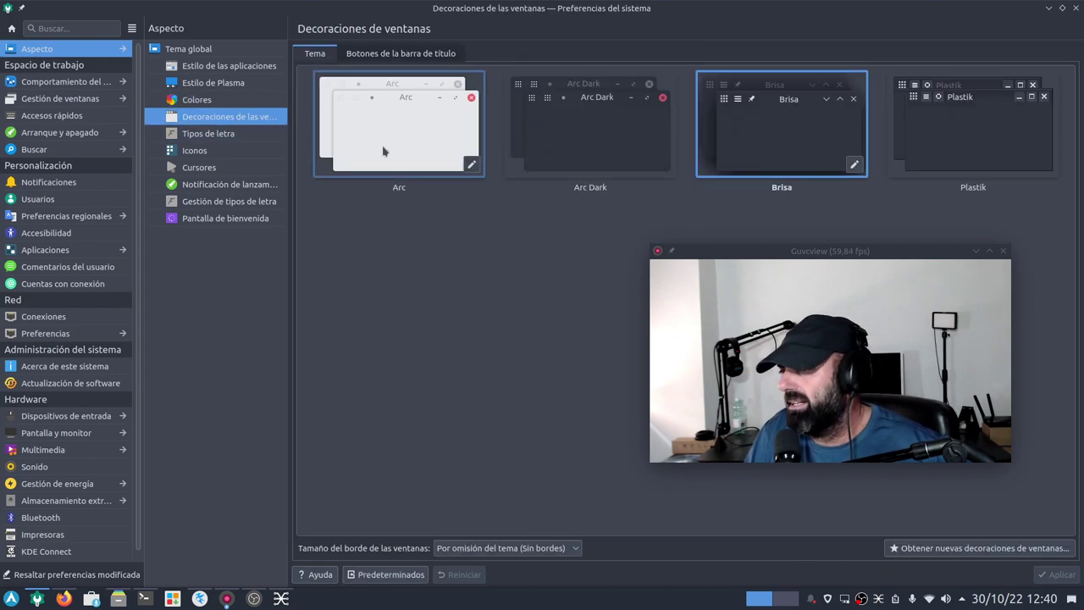
{"action": "left_click", "coordinate": [206, 136]}
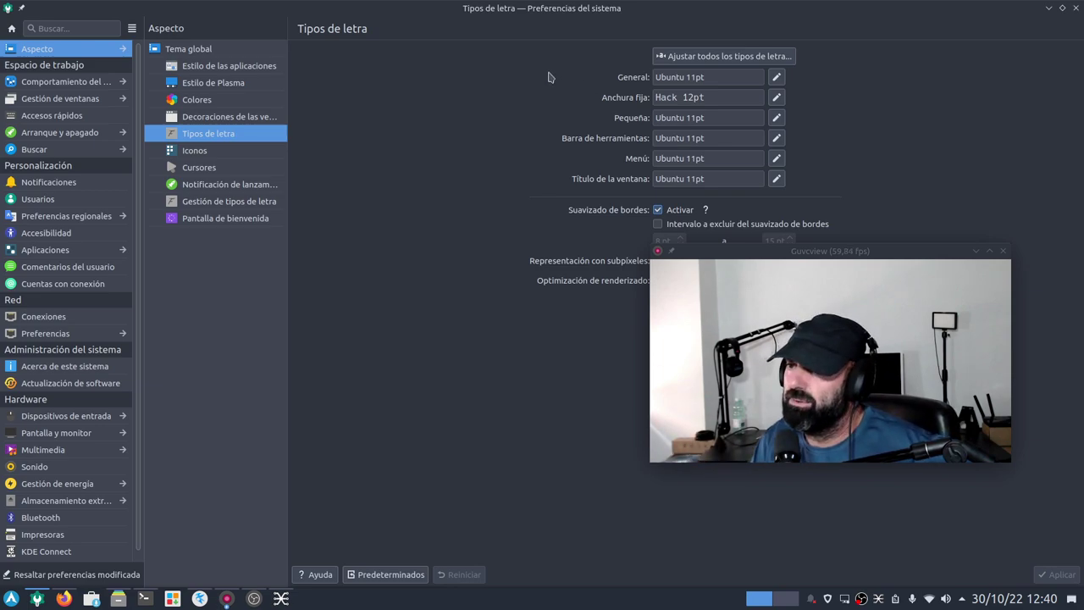
{"action": "left_click", "coordinate": [226, 158]}
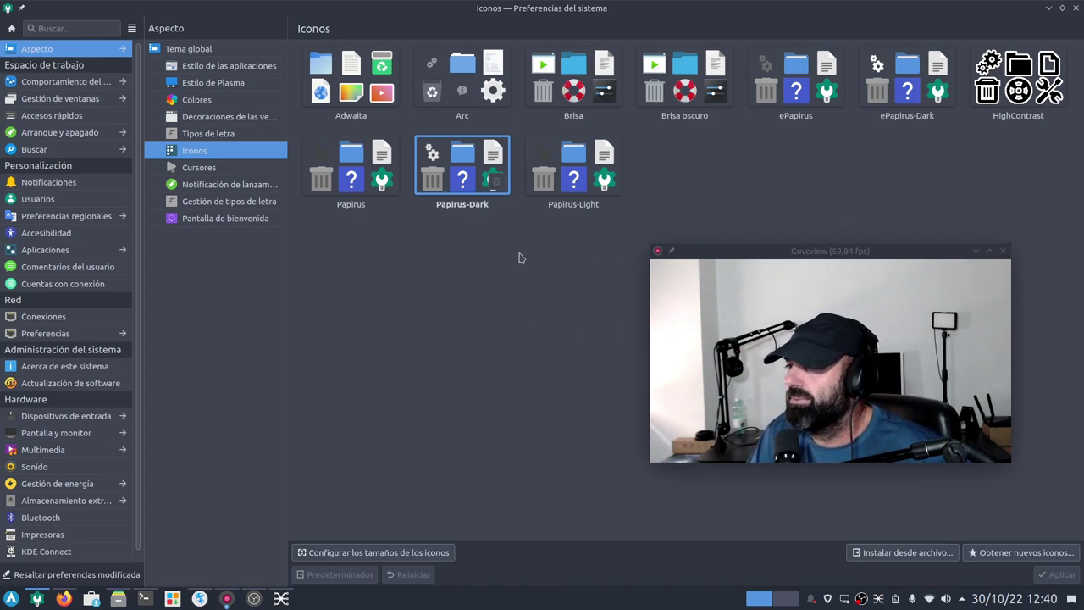
{"action": "left_click", "coordinate": [1078, 6]}
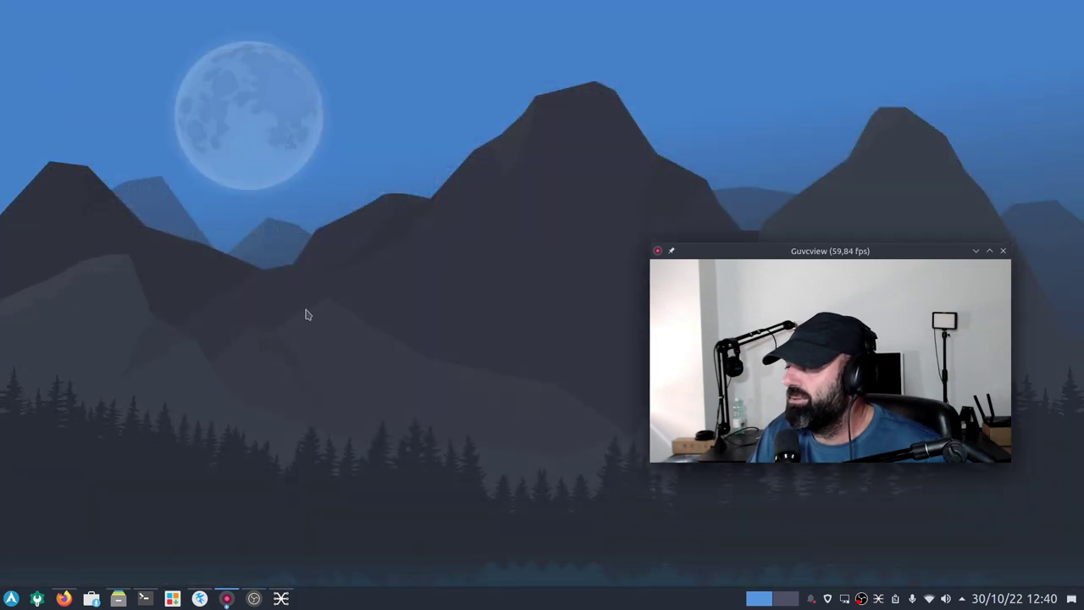
Move the Guvcview window out of the way and browse the Preferencias, Oficina and Sistema categories of the application launcher.
{"action": "left_click_drag", "start_coordinate": [816, 254], "coordinate": [859, 40]}
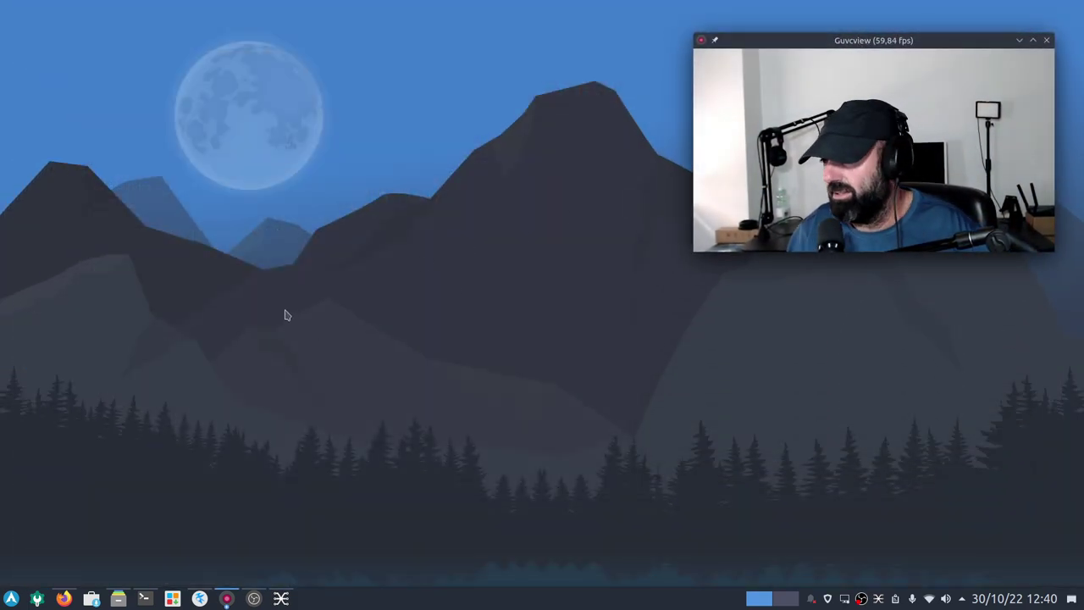
{"action": "left_click_drag", "start_coordinate": [889, 46], "coordinate": [904, 29]}
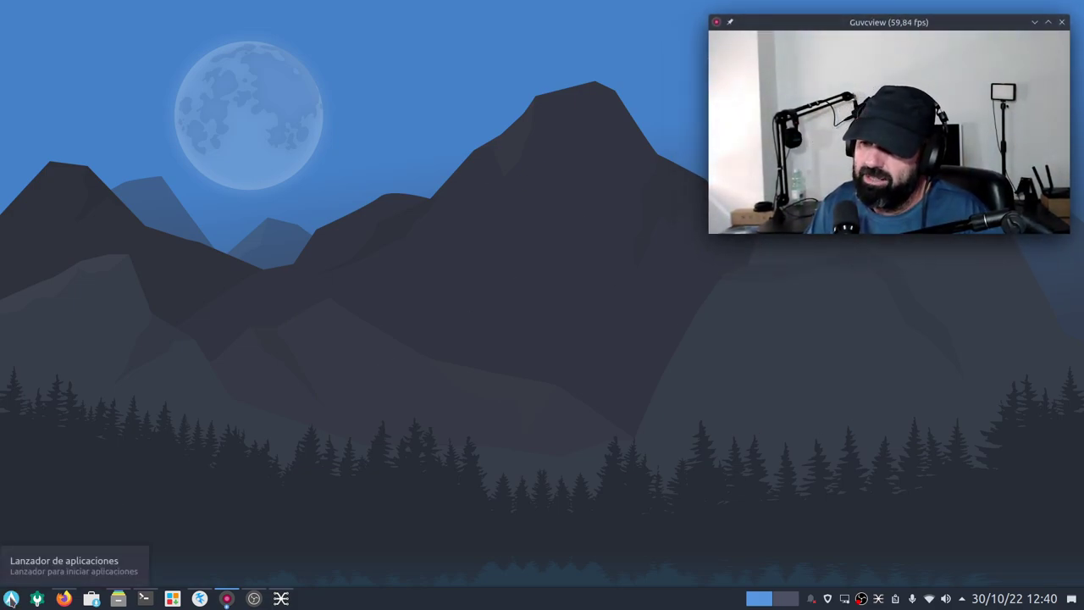
{"action": "left_click", "coordinate": [5, 598]}
{"action": "left_click", "coordinate": [42, 454]}
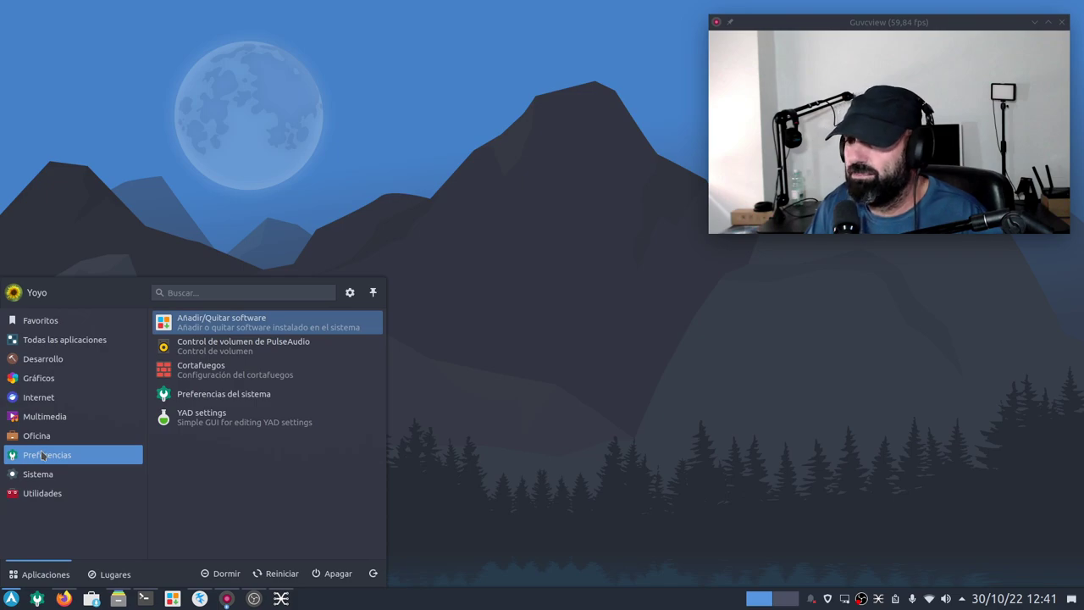
{"action": "mouse_move", "coordinate": [64, 442]}
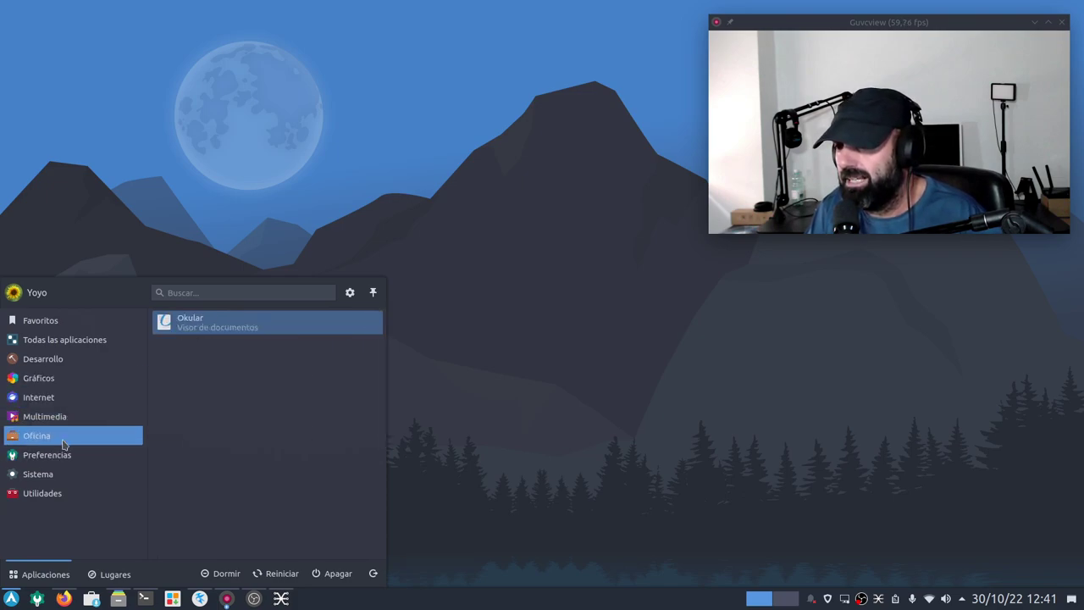
{"action": "mouse_move", "coordinate": [67, 474]}
{"action": "scroll", "coordinate": [235, 447], "scroll_direction": "down", "scroll_amount": 5}
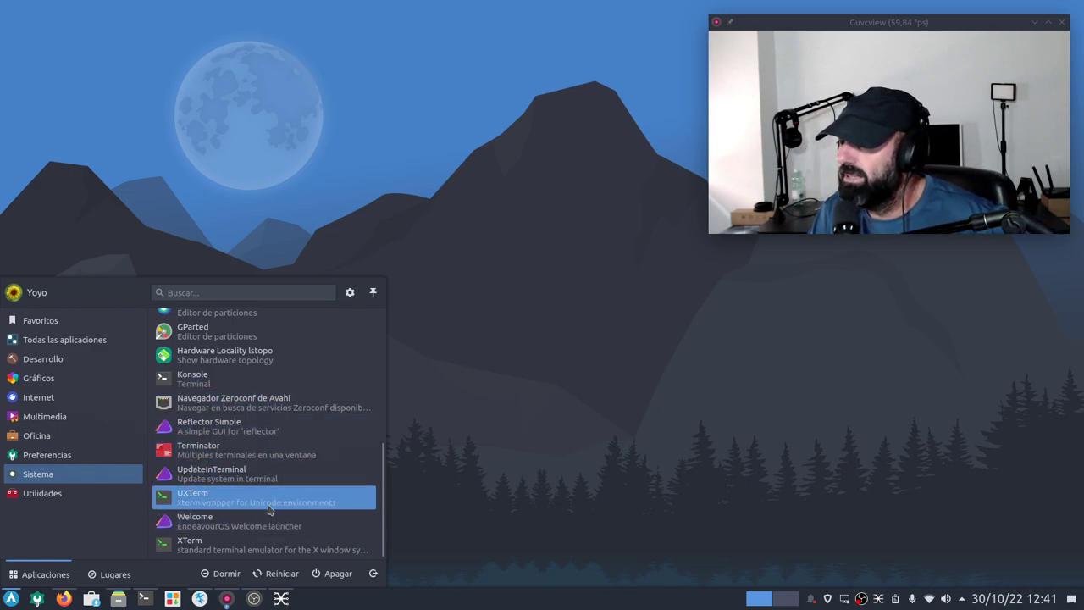
{"action": "scroll", "coordinate": [258, 499], "scroll_direction": "up", "scroll_amount": 5}
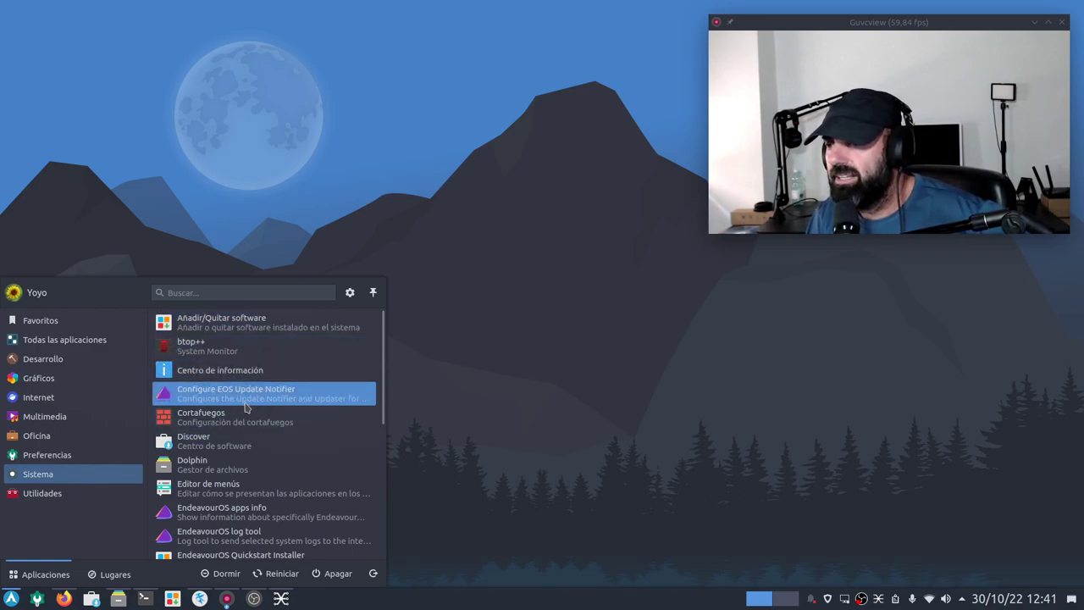
{"action": "scroll", "coordinate": [249, 404], "scroll_direction": "down", "scroll_amount": 3}
{"action": "scroll", "coordinate": [249, 403], "scroll_direction": "down", "scroll_amount": 3}
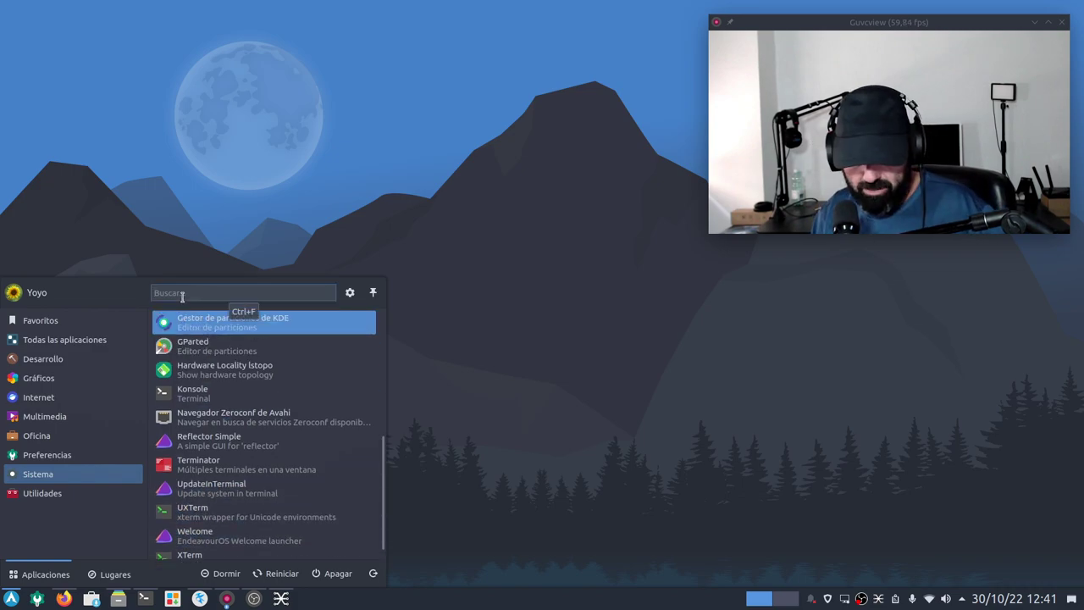
Search the launcher for "wel", open EndeavourOS Welcome, and view its Información General and Después Instalación pages in an enlarged window.
{"action": "type", "text": "wel"}
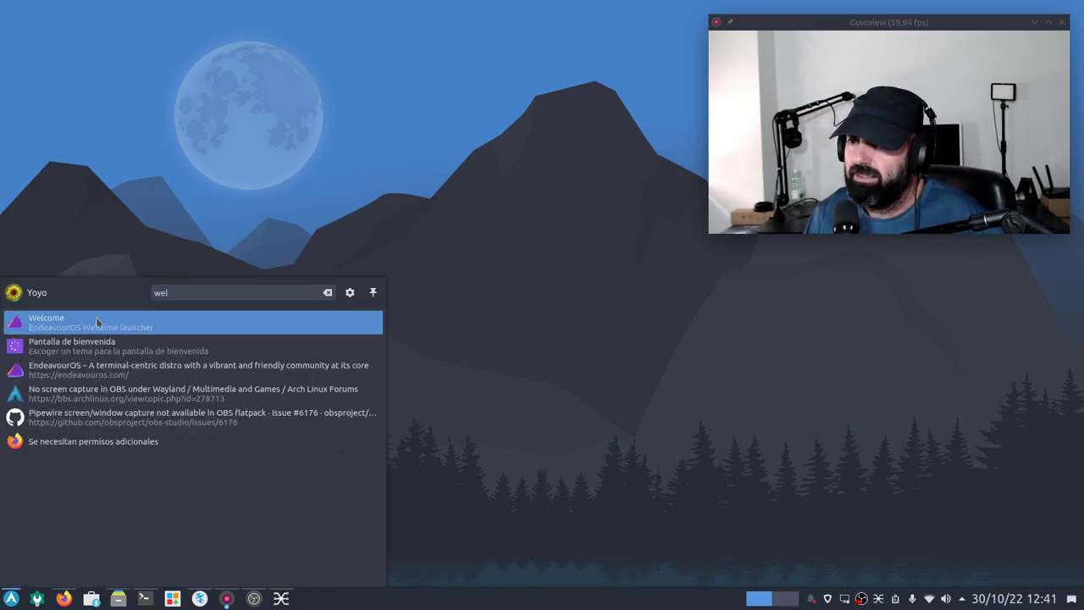
{"action": "left_click", "coordinate": [75, 326]}
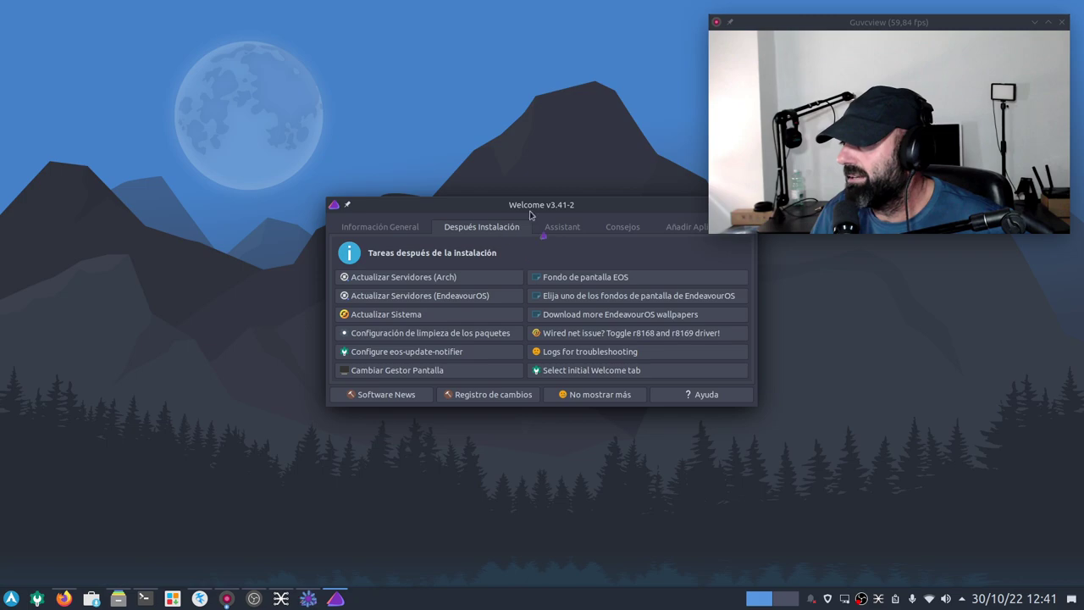
{"action": "left_click_drag", "start_coordinate": [521, 204], "coordinate": [334, 174]}
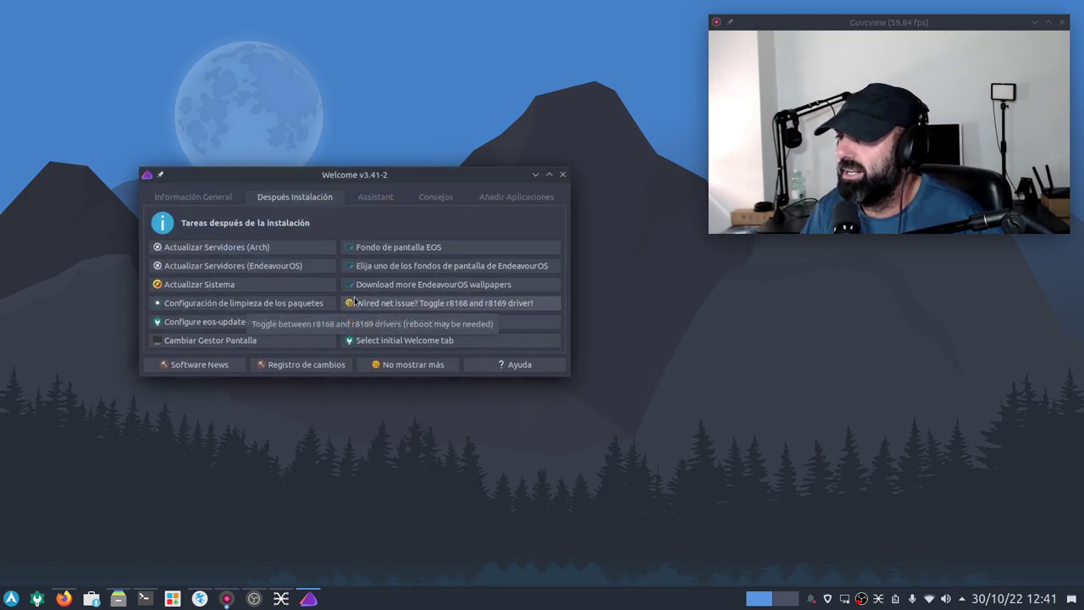
{"action": "left_click", "coordinate": [167, 199]}
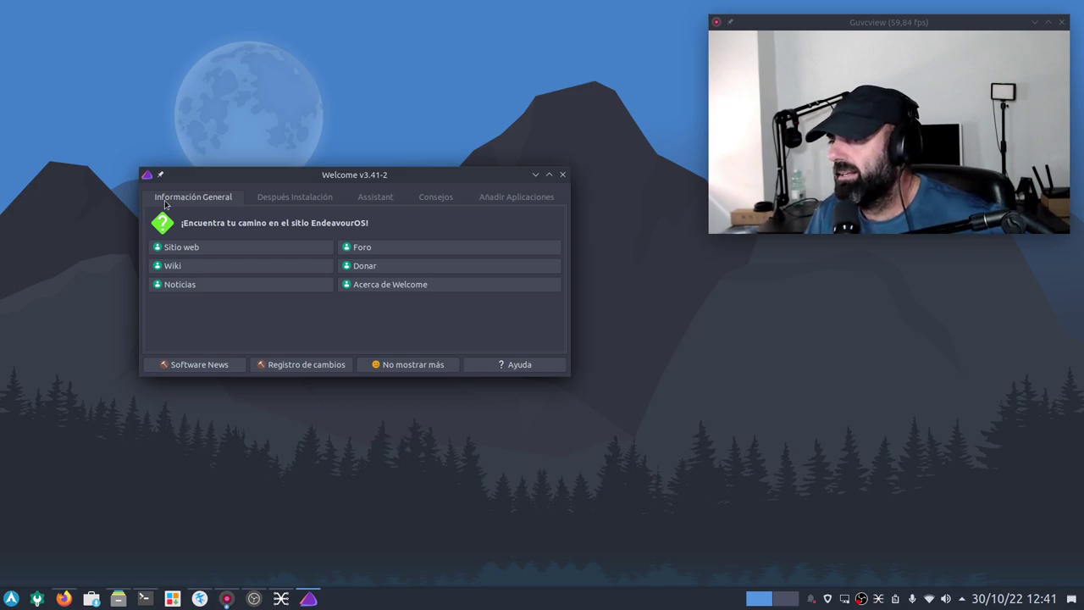
{"action": "left_click_drag", "start_coordinate": [402, 175], "coordinate": [370, 162]}
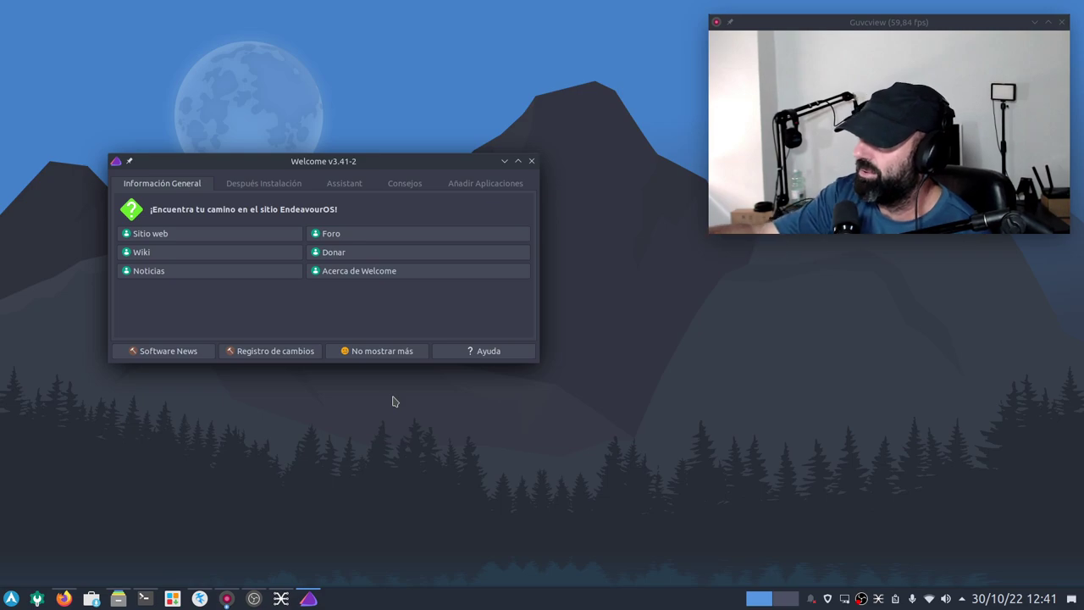
{"action": "left_click", "coordinate": [247, 184]}
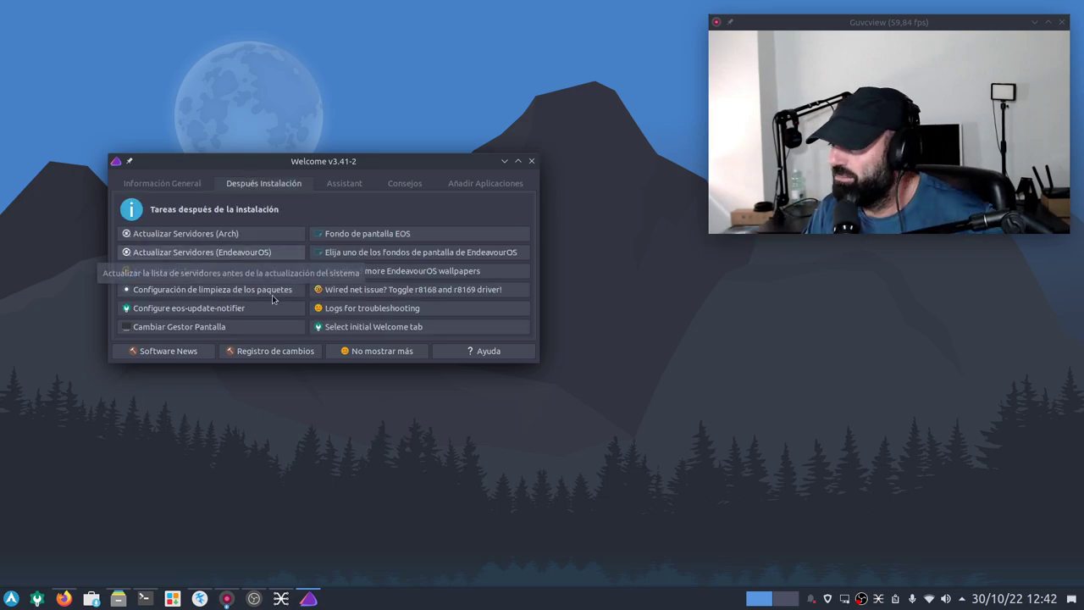
{"action": "left_click_drag", "start_coordinate": [541, 368], "coordinate": [606, 427]}
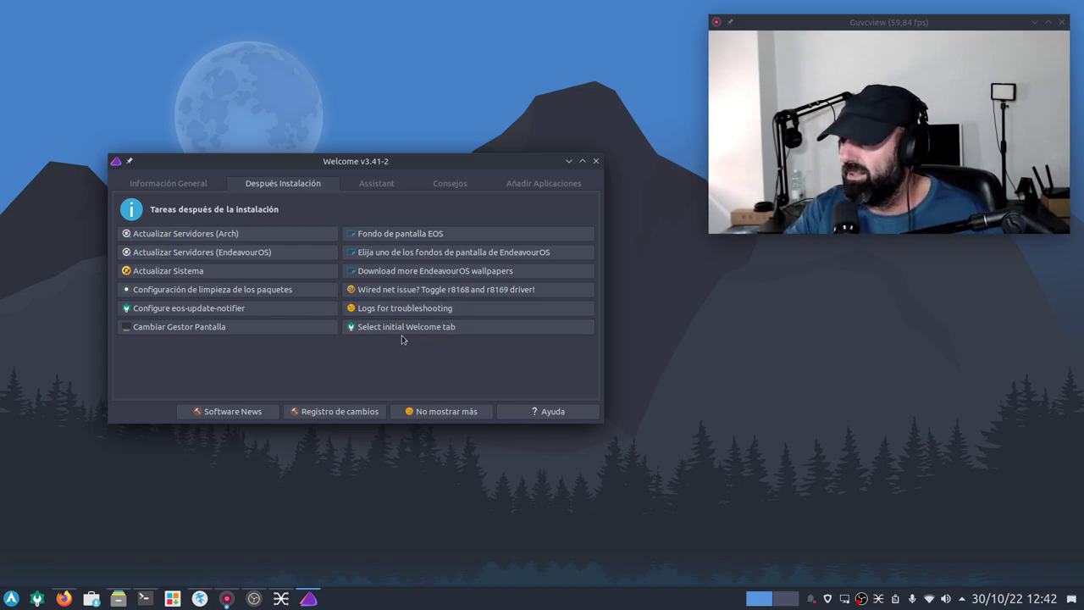
View the Assistant, Consejos and Añadir Aplicaciones pages of Welcome, return to Después Instalación, and close the window.
{"action": "left_click", "coordinate": [390, 184]}
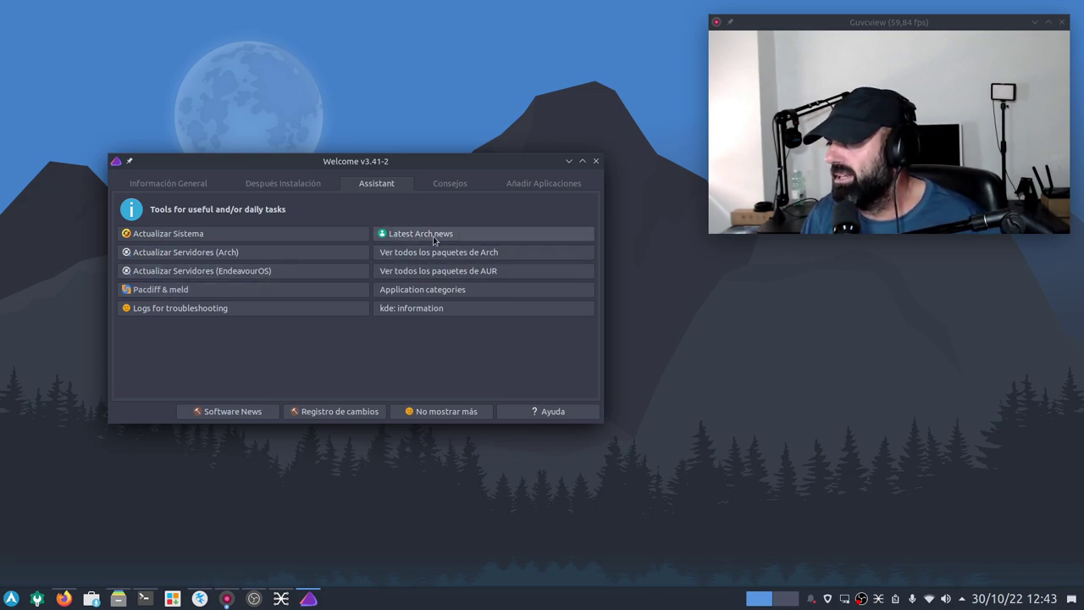
{"action": "left_click", "coordinate": [449, 185]}
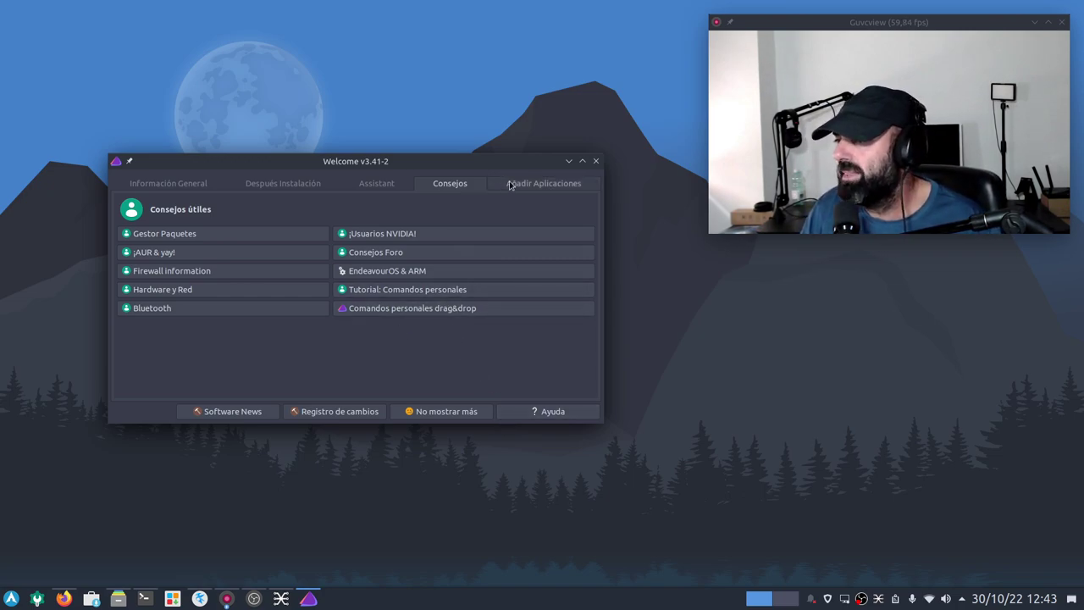
{"action": "left_click", "coordinate": [543, 183]}
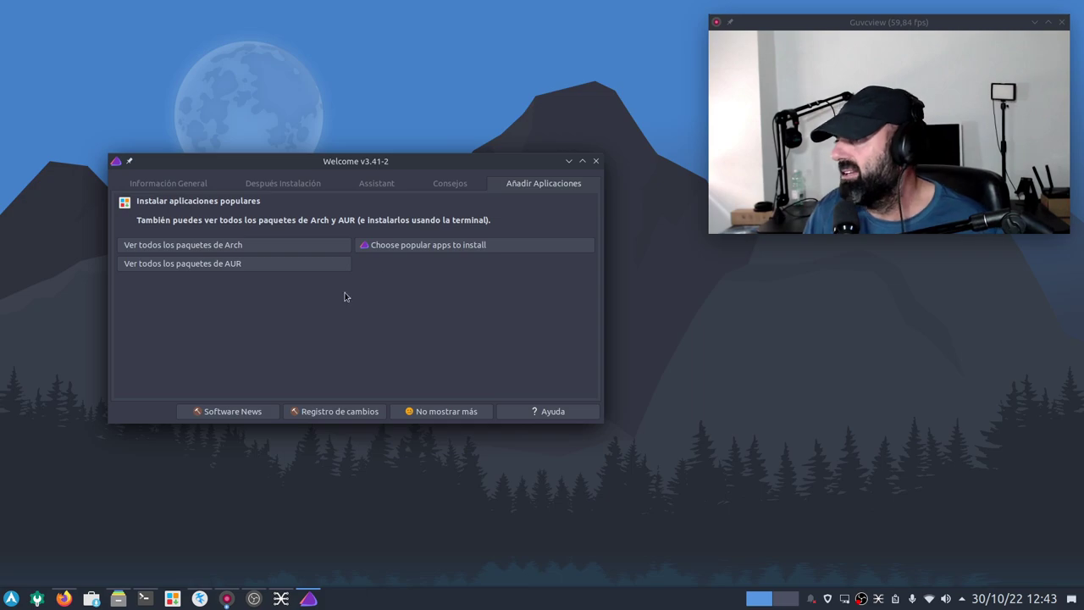
{"action": "left_click", "coordinate": [440, 184]}
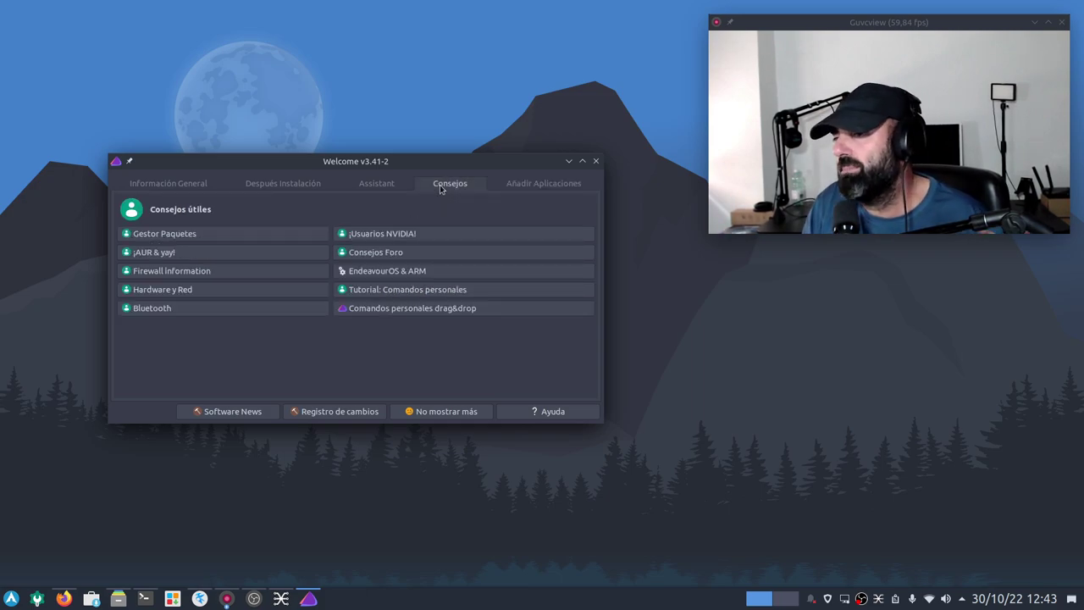
{"action": "left_click", "coordinate": [292, 190]}
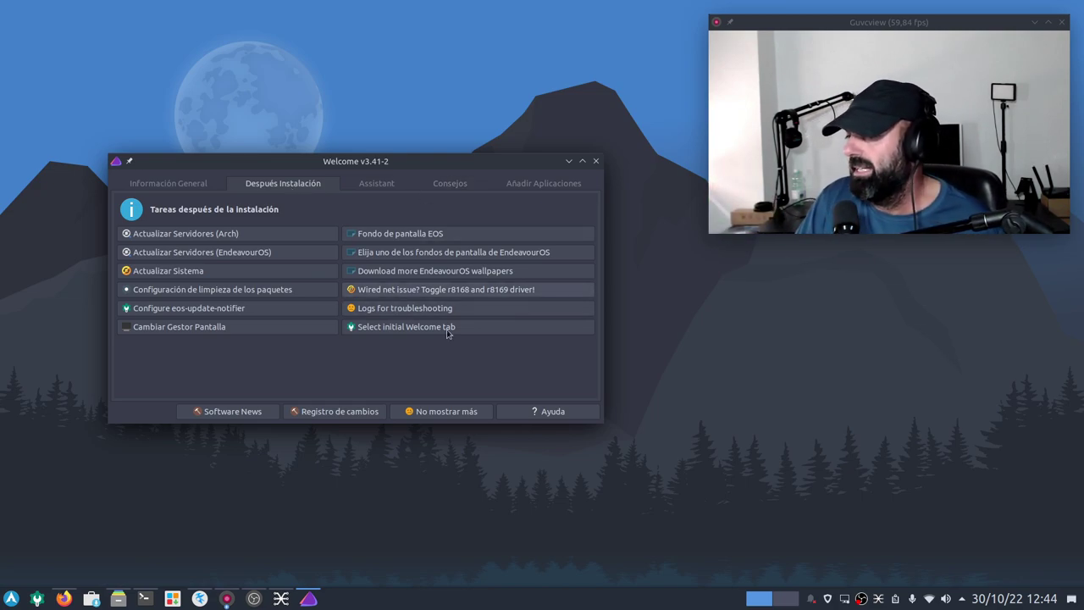
{"action": "left_click", "coordinate": [596, 160]}
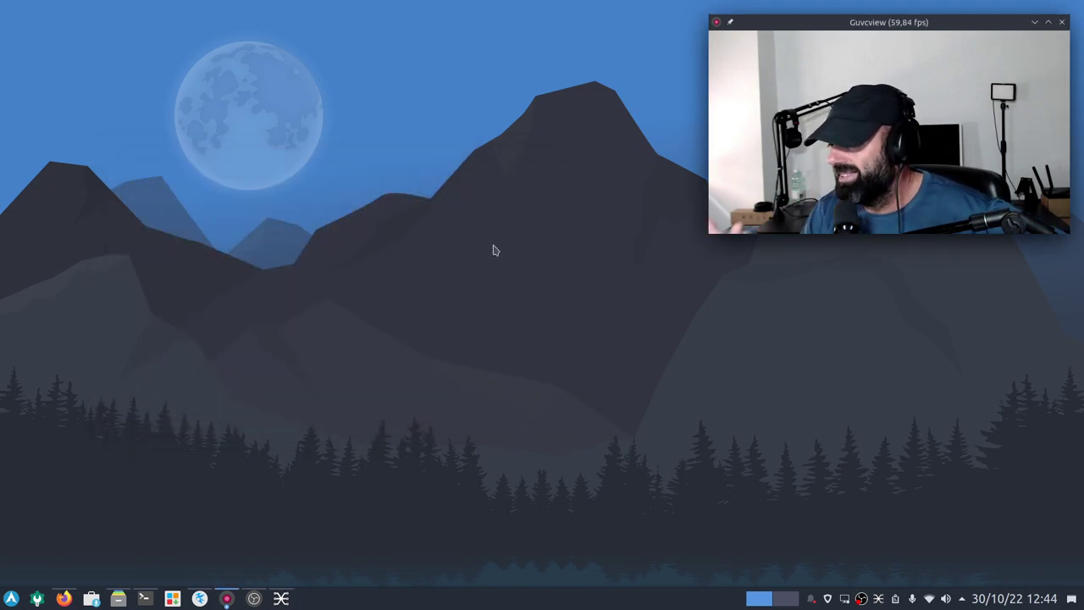
Switch to Firefox and look over the EndeavourOS home page.
{"action": "left_click", "coordinate": [66, 599]}
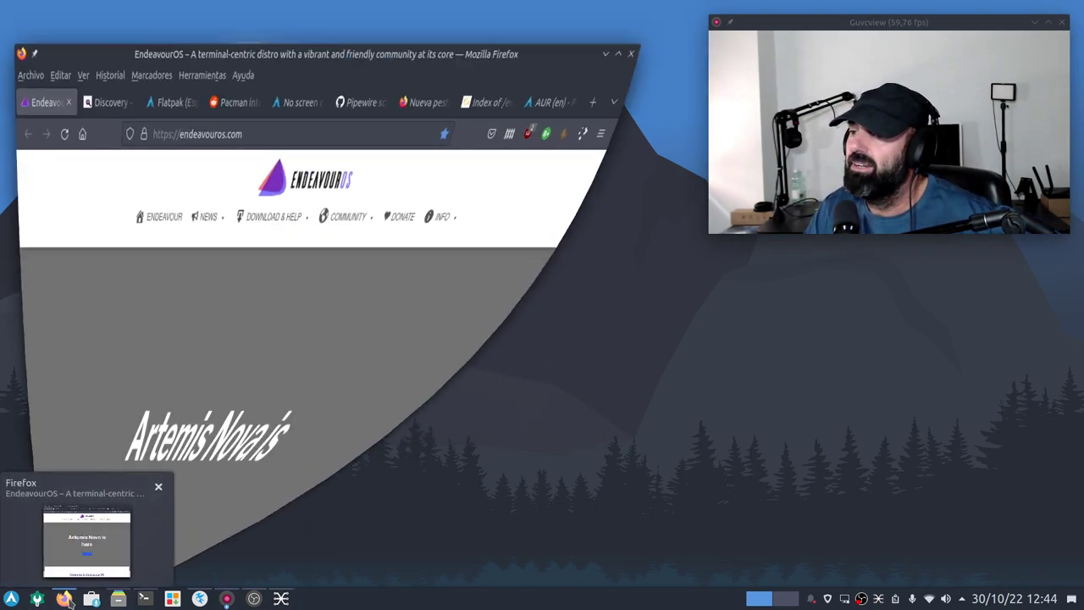
{"action": "scroll", "coordinate": [244, 332], "scroll_direction": "down", "scroll_amount": 10}
{"action": "scroll", "coordinate": [244, 331], "scroll_direction": "up", "scroll_amount": 5}
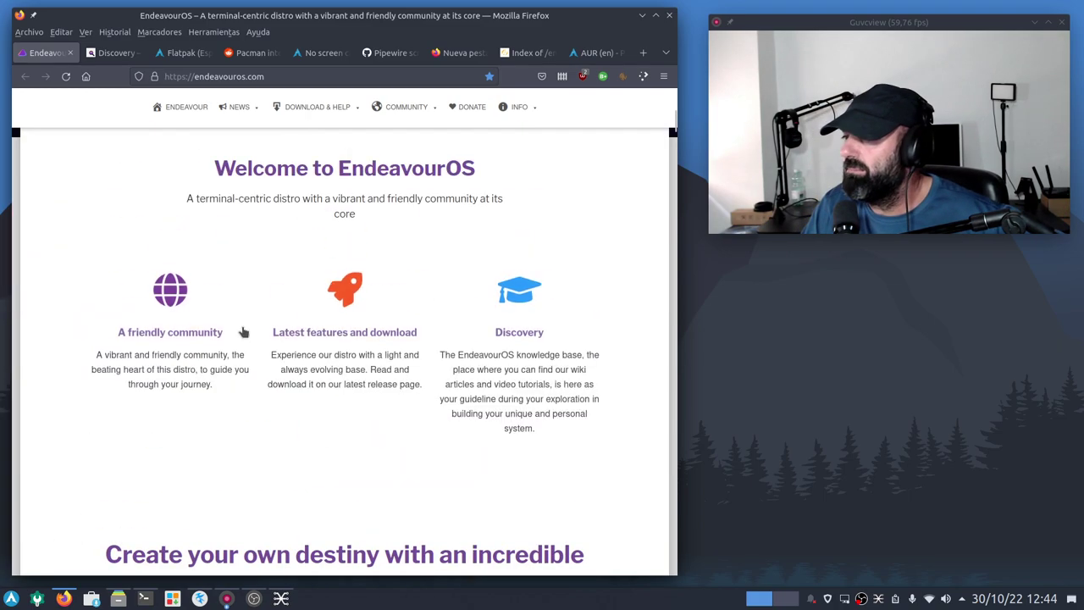
{"action": "scroll", "coordinate": [244, 332], "scroll_direction": "up", "scroll_amount": 5}
Open the latest release page on the EndeavourOS site and examine its package versions, Grub changes, download mirrors and ISO verification instructions.
{"action": "mouse_move", "coordinate": [314, 146]}
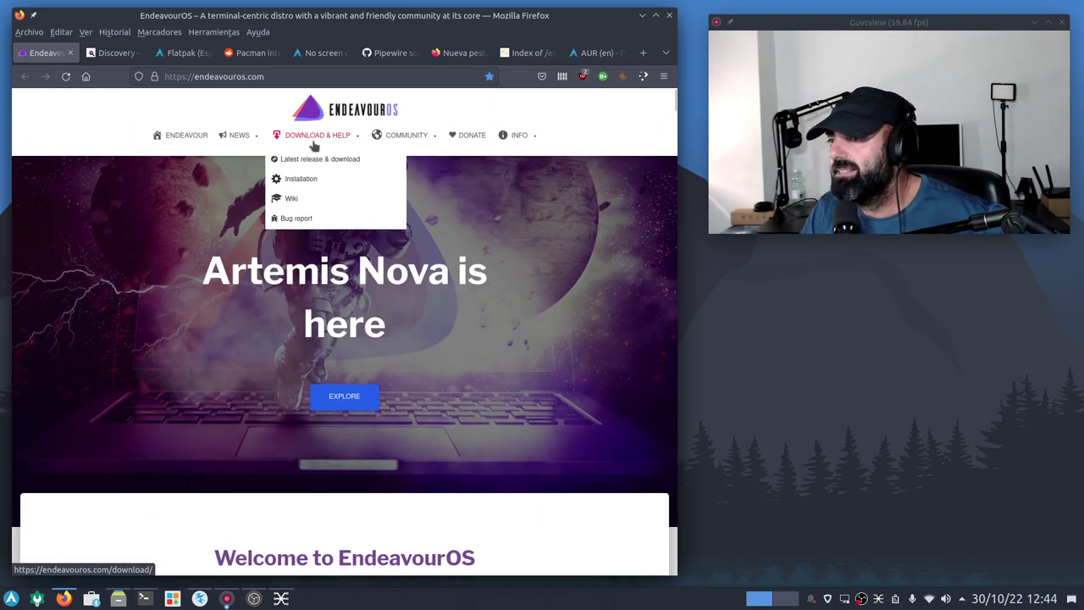
{"action": "left_click", "coordinate": [310, 162]}
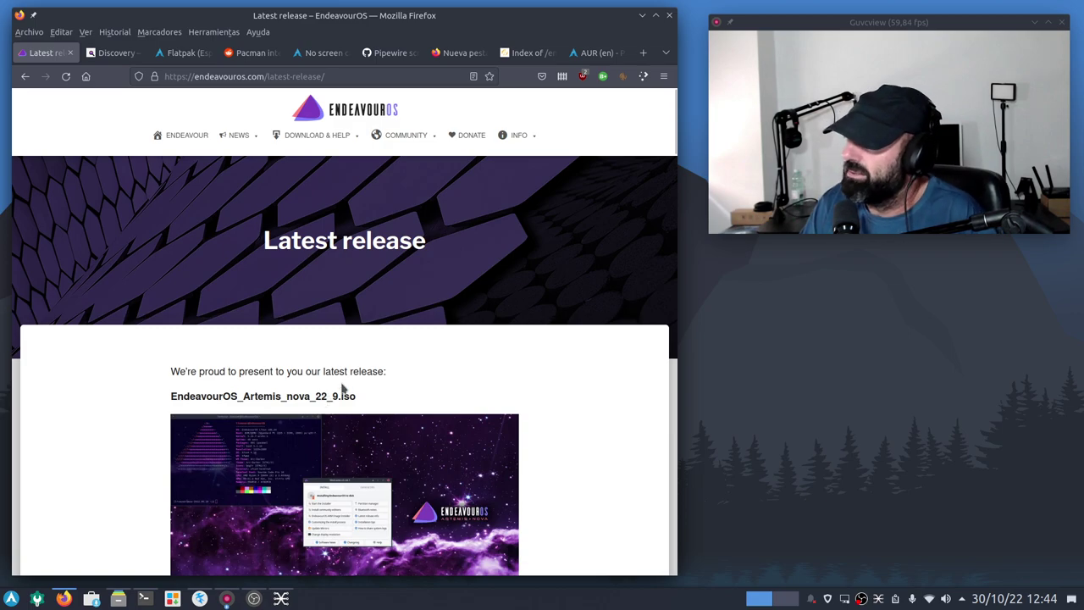
{"action": "scroll", "coordinate": [343, 387], "scroll_direction": "down", "scroll_amount": 7}
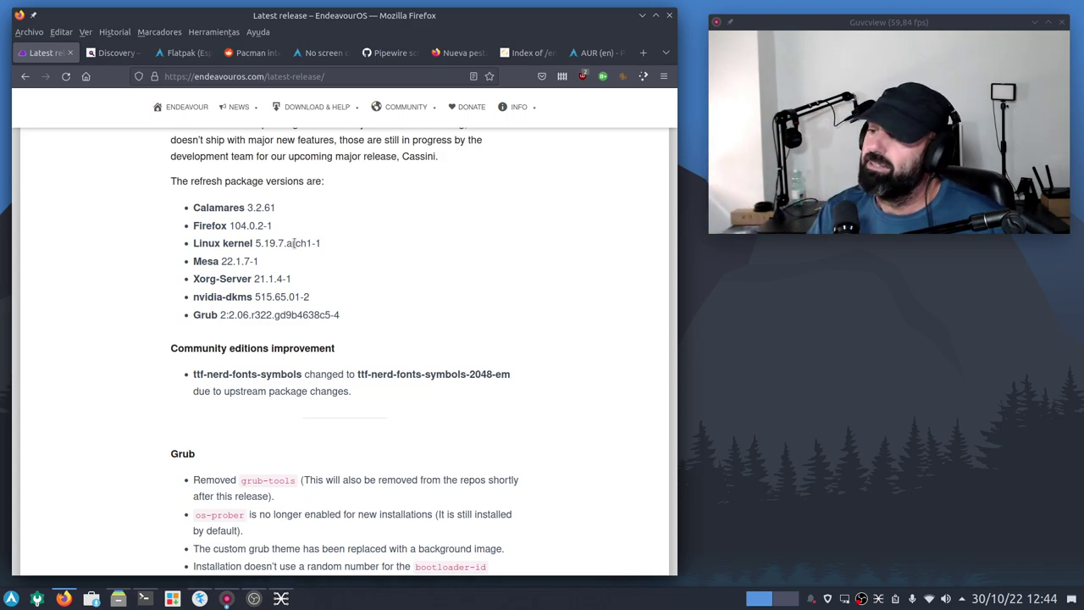
{"action": "scroll", "coordinate": [402, 318], "scroll_direction": "down", "scroll_amount": 10}
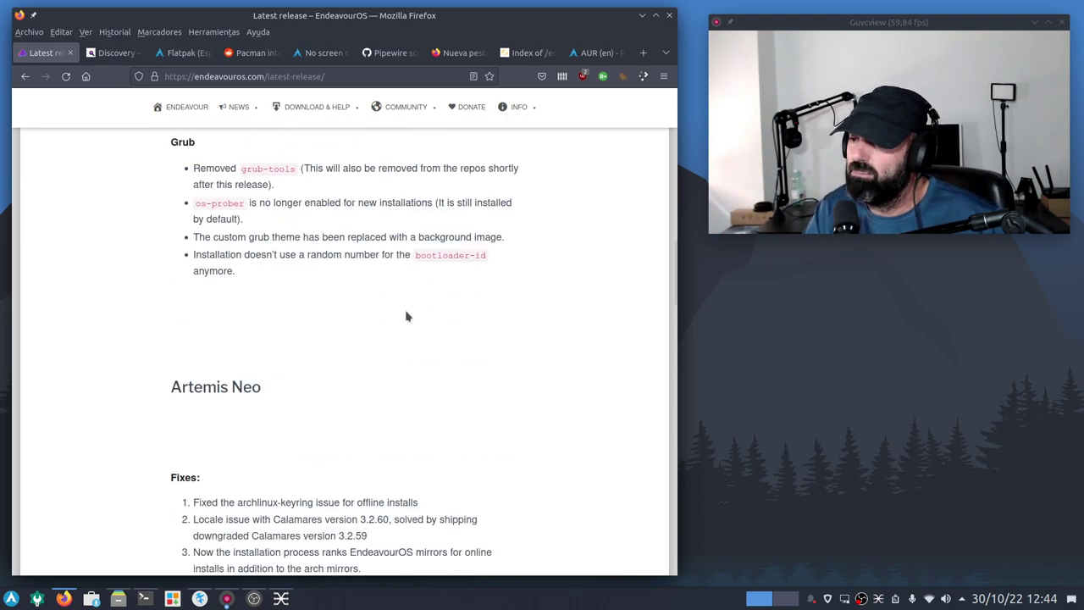
{"action": "scroll", "coordinate": [402, 319], "scroll_direction": "down", "scroll_amount": 10}
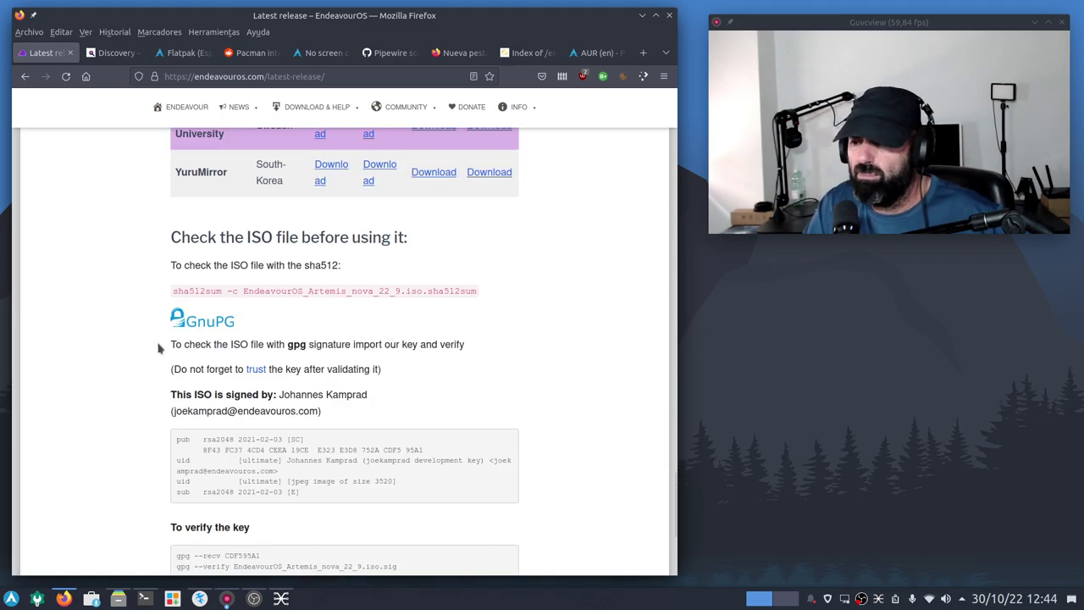
Return to the package versions on the latest release page, glance at the Discovery site, and open the EndeavourOS Download & Help page.
{"action": "scroll", "coordinate": [160, 346], "scroll_direction": "up", "scroll_amount": 5}
{"action": "scroll", "coordinate": [165, 339], "scroll_direction": "up", "scroll_amount": 10}
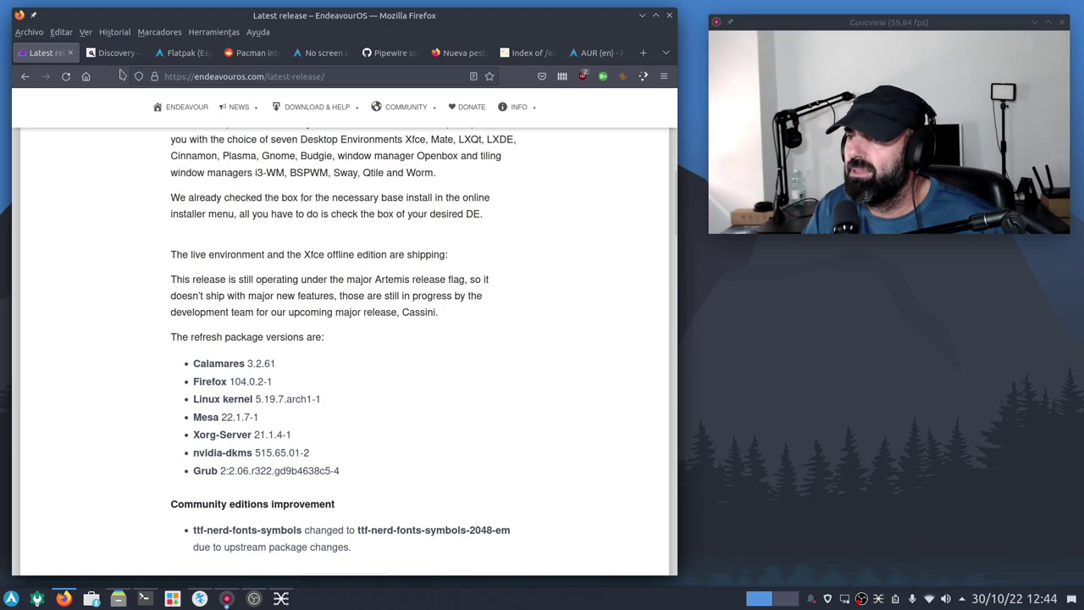
{"action": "left_click", "coordinate": [117, 54]}
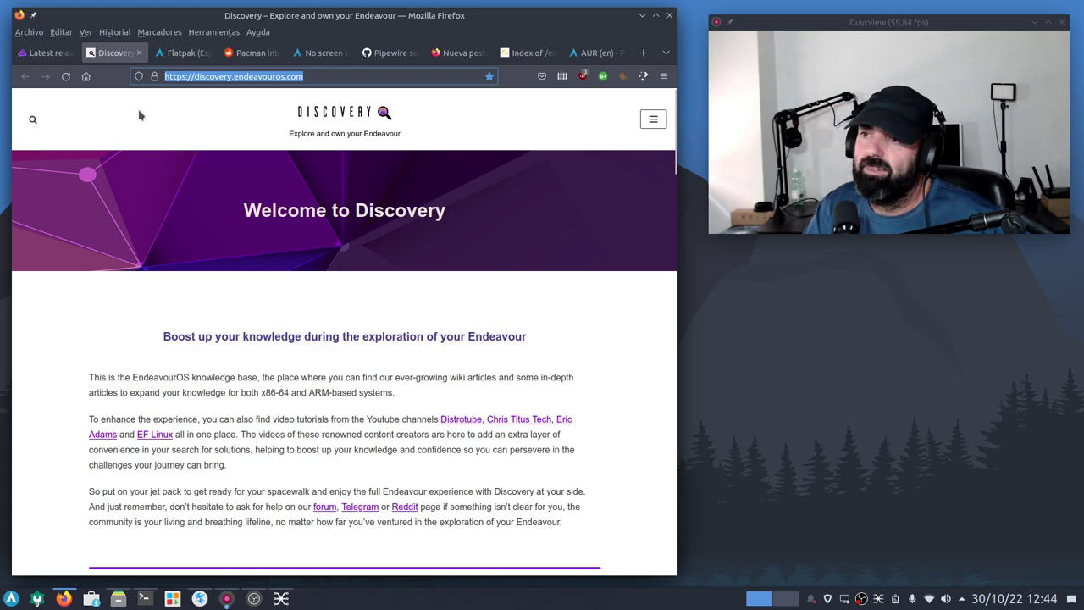
{"action": "left_click", "coordinate": [73, 55]}
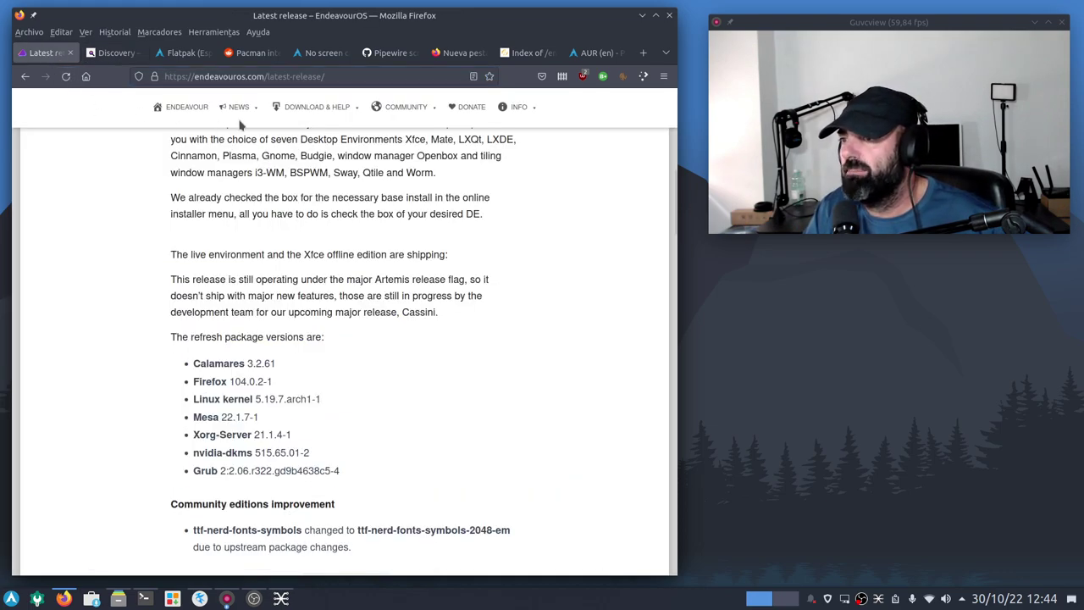
{"action": "left_click", "coordinate": [315, 109]}
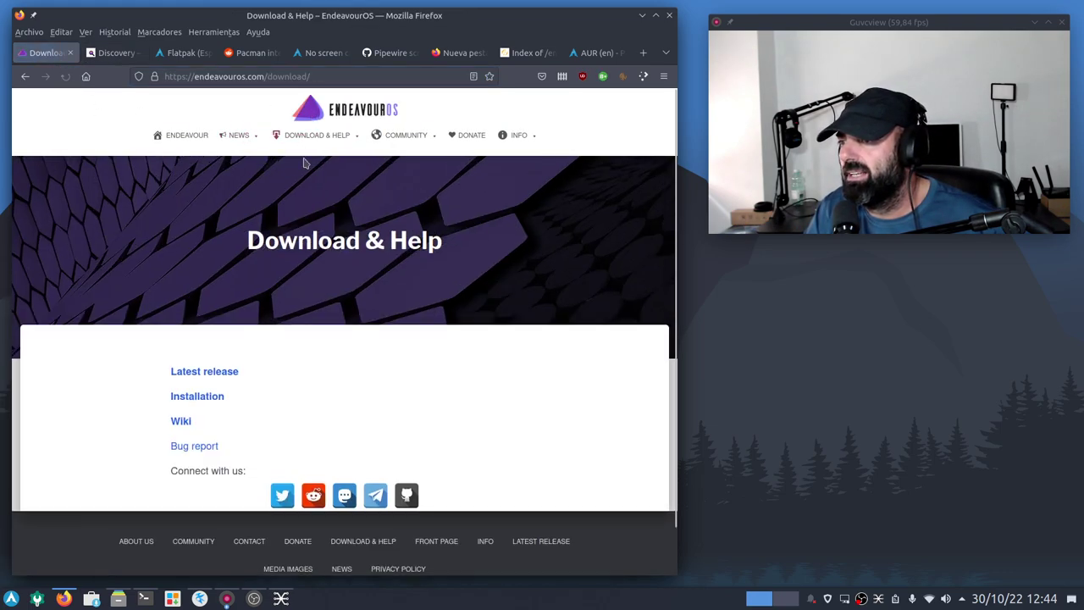
{"action": "mouse_move", "coordinate": [302, 144]}
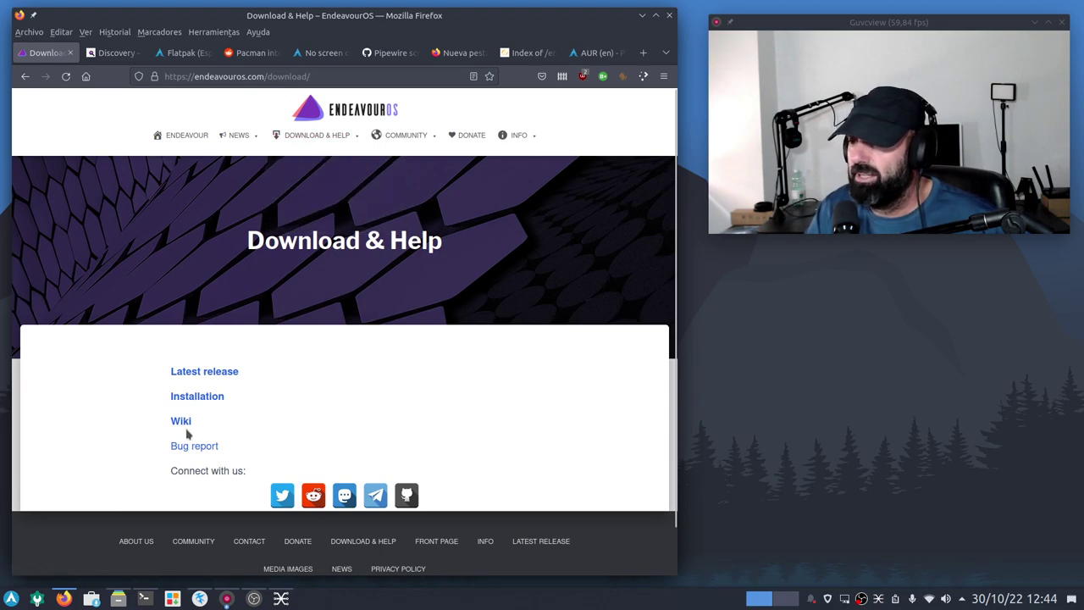
Switch to the Discovery knowledge base, open its Audio category, and open the Pipewire article.
{"action": "left_click", "coordinate": [140, 54]}
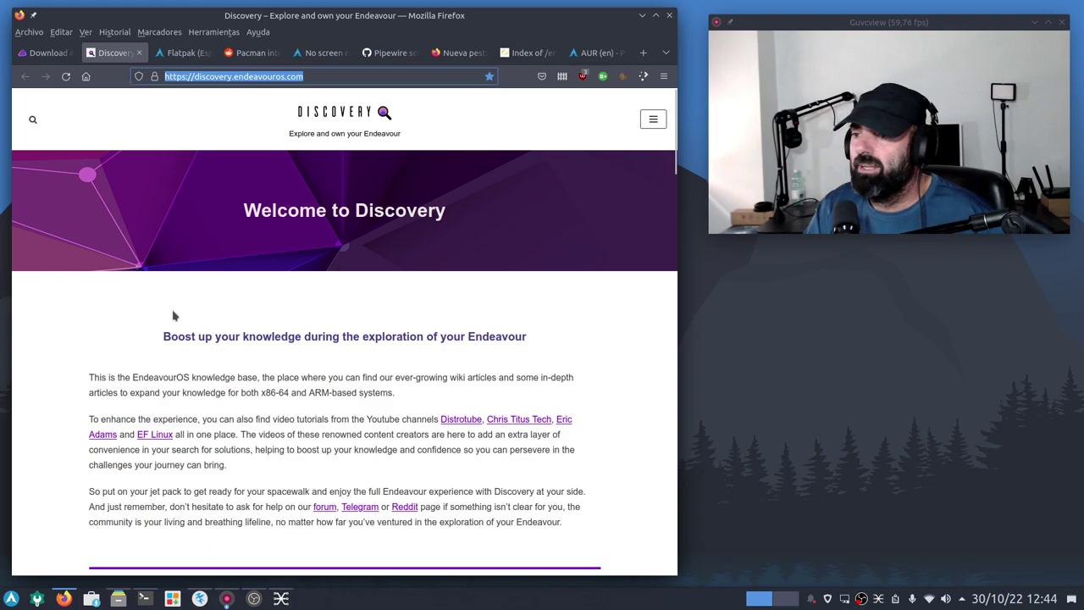
{"action": "scroll", "coordinate": [170, 310], "scroll_direction": "down", "scroll_amount": 6}
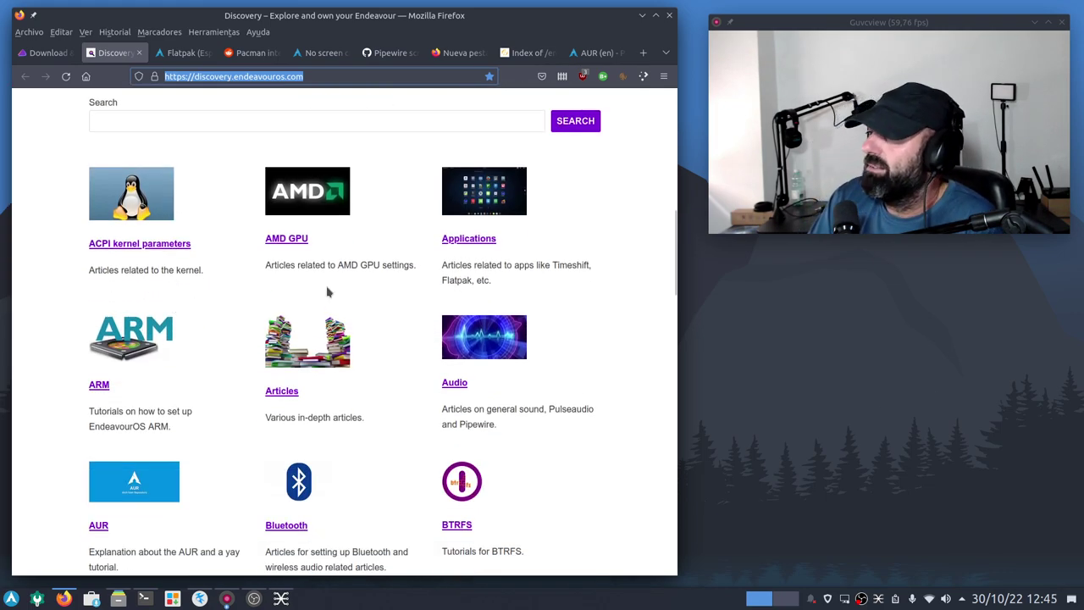
{"action": "left_click", "coordinate": [300, 254]}
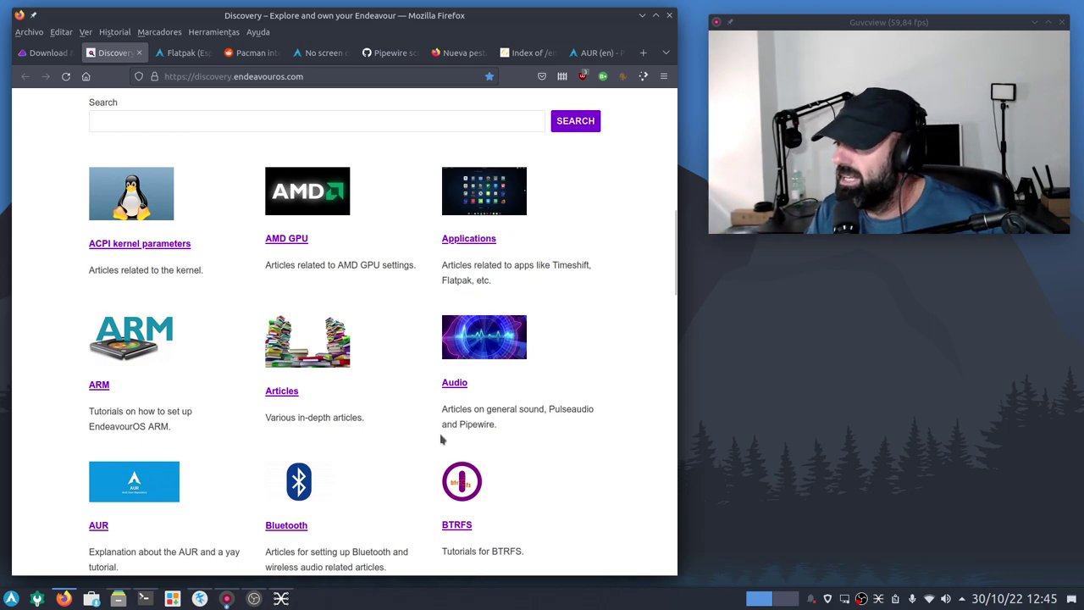
{"action": "left_click", "coordinate": [464, 383]}
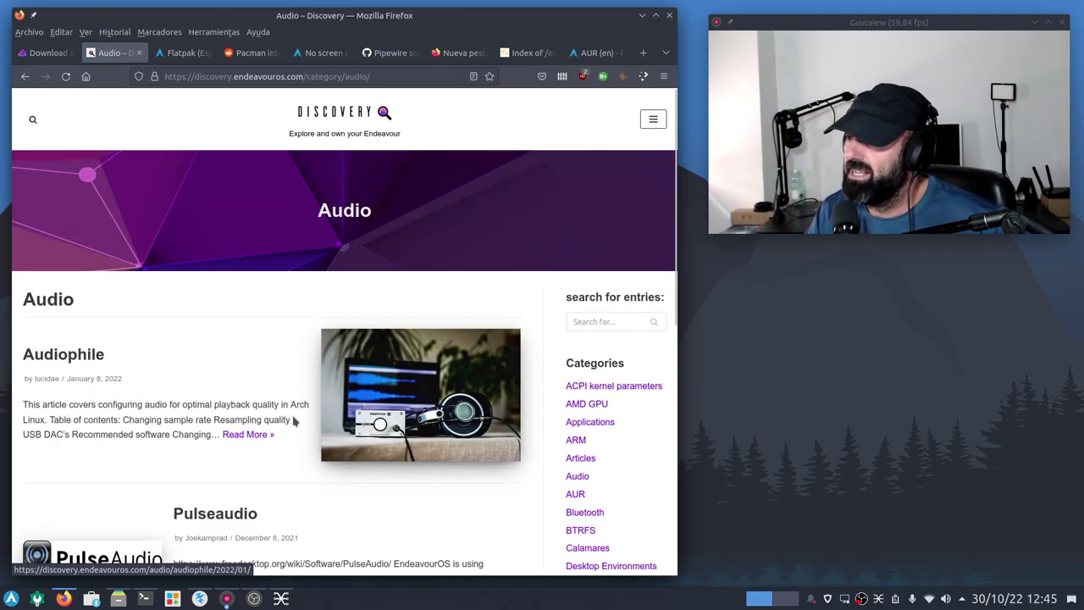
{"action": "scroll", "coordinate": [283, 415], "scroll_direction": "down", "scroll_amount": 5}
{"action": "scroll", "coordinate": [284, 415], "scroll_direction": "up", "scroll_amount": 2}
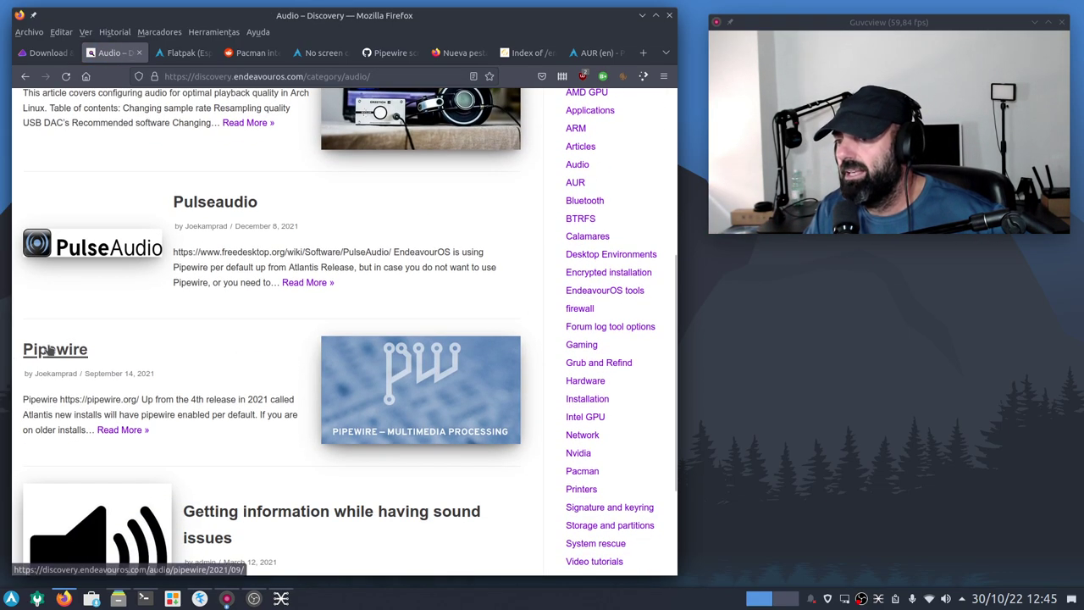
{"action": "left_click", "coordinate": [51, 348]}
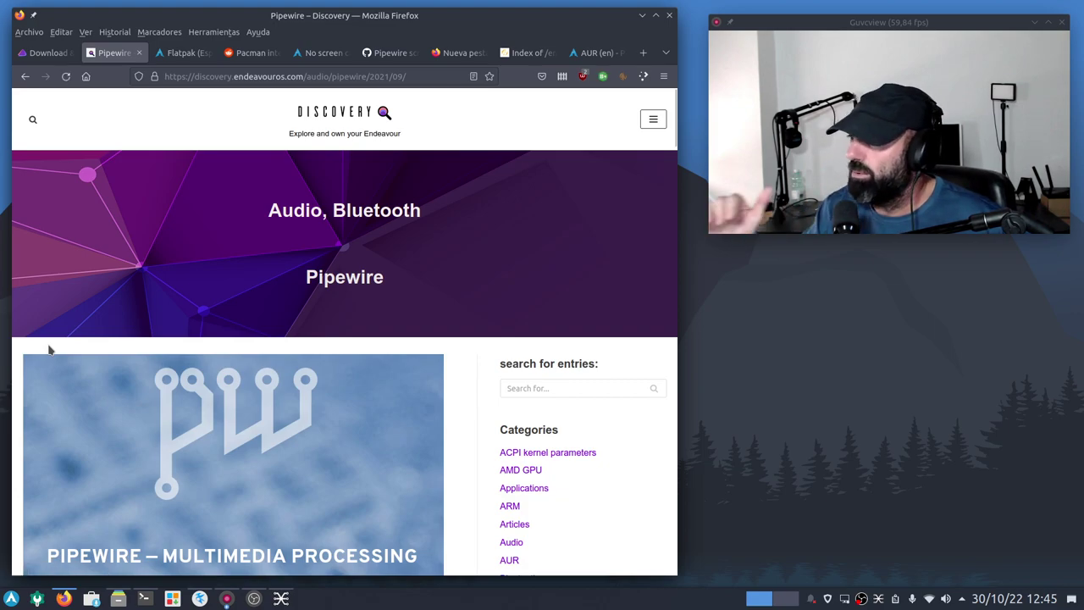
Examine the Pipewire article's installation command, user services and running checks, highlighting parts of the systemctl start command.
{"action": "scroll", "coordinate": [48, 349], "scroll_direction": "down", "scroll_amount": 4}
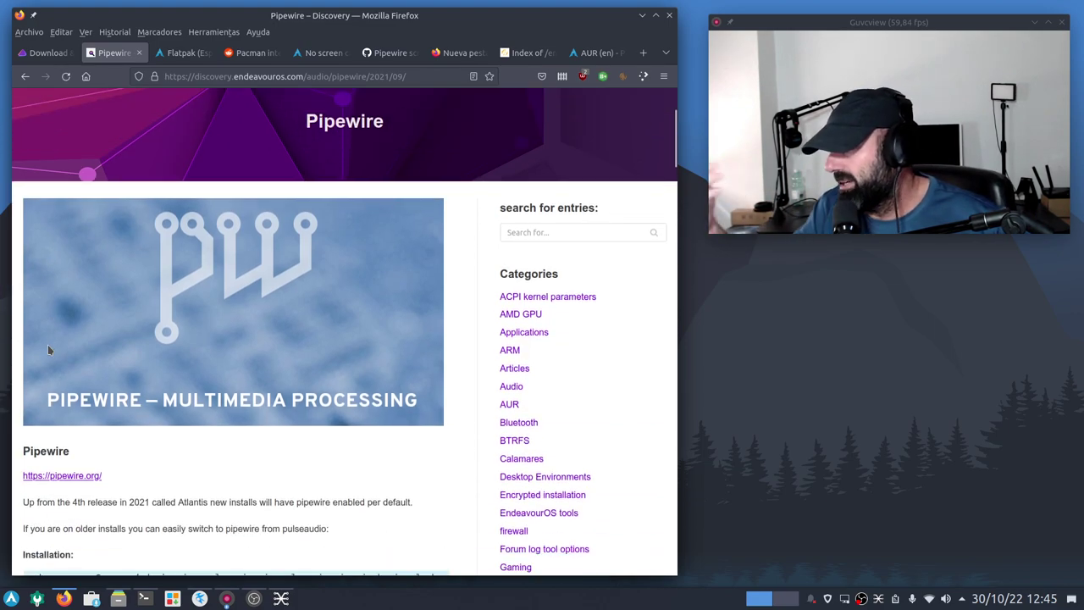
{"action": "scroll", "coordinate": [49, 349], "scroll_direction": "down", "scroll_amount": 10}
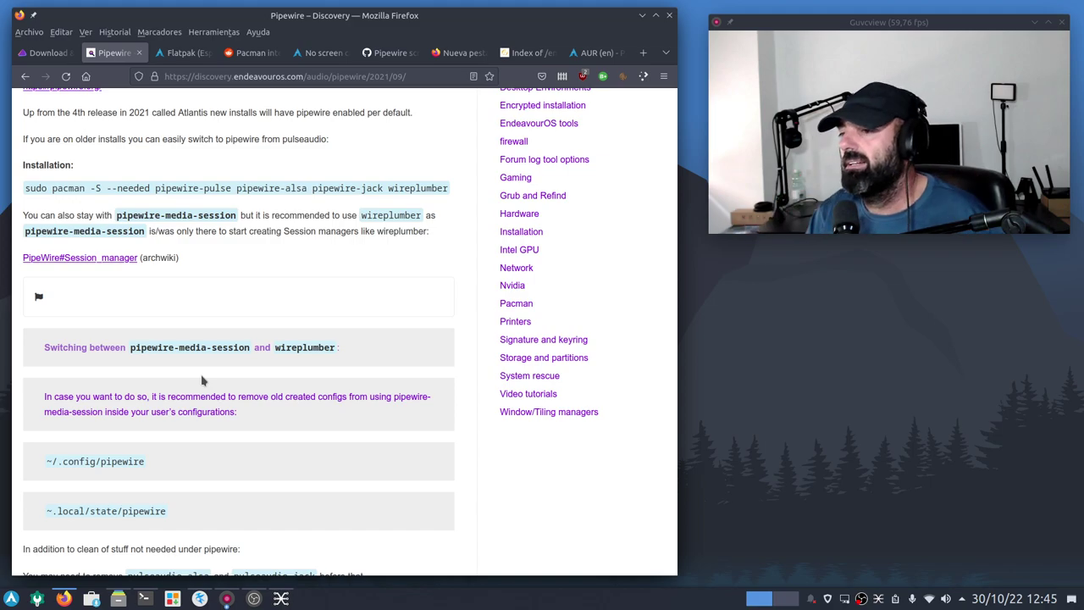
{"action": "scroll", "coordinate": [203, 380], "scroll_direction": "down", "scroll_amount": 10}
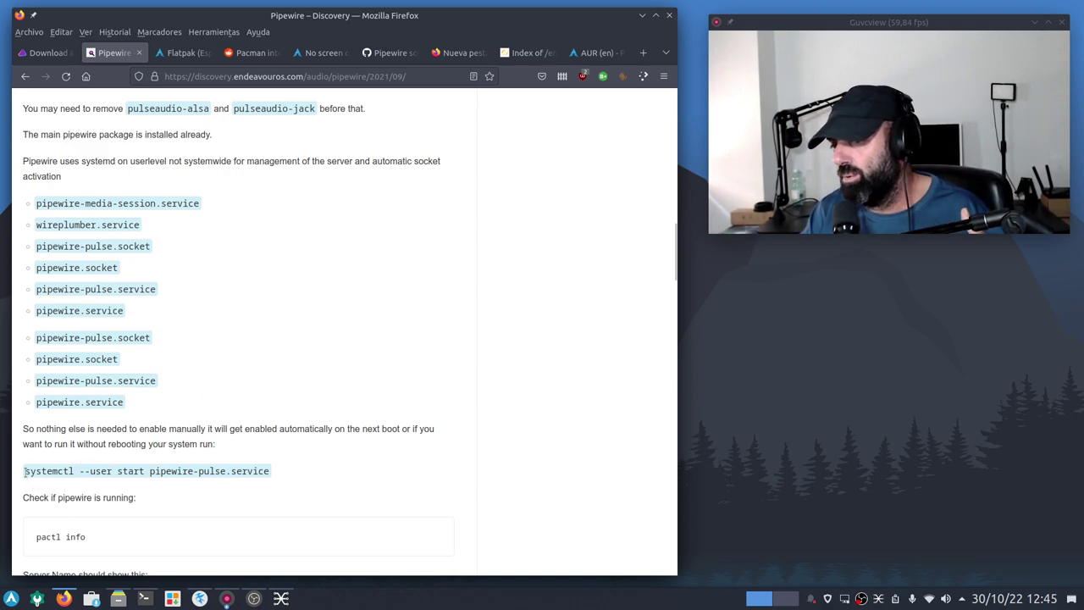
{"action": "left_click_drag", "start_coordinate": [273, 480], "coordinate": [40, 476]}
{"action": "left_click", "coordinate": [284, 491]}
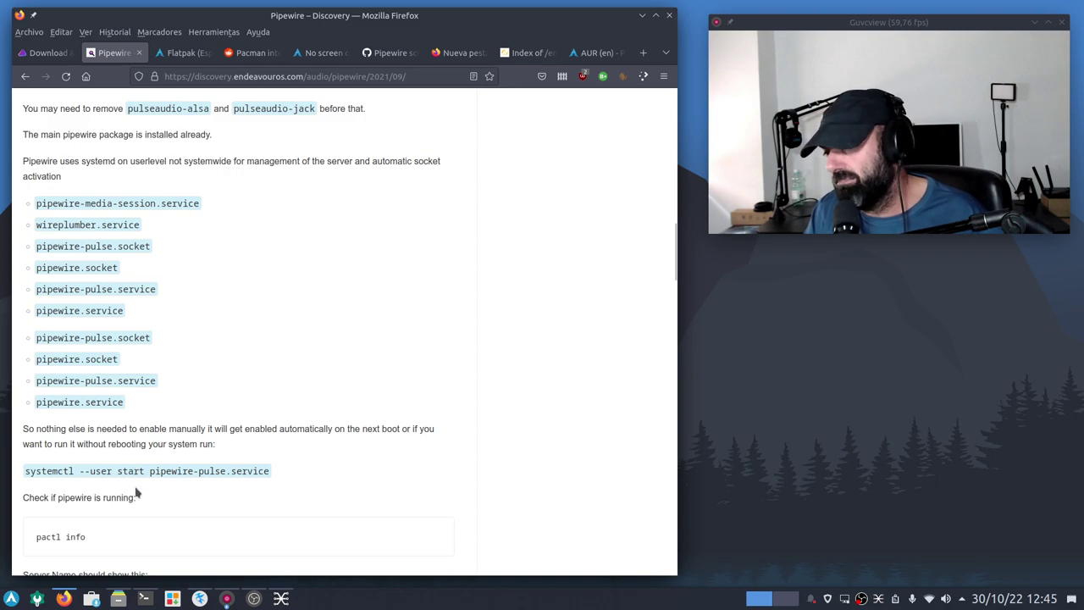
{"action": "left_click_drag", "start_coordinate": [146, 470], "coordinate": [110, 471]}
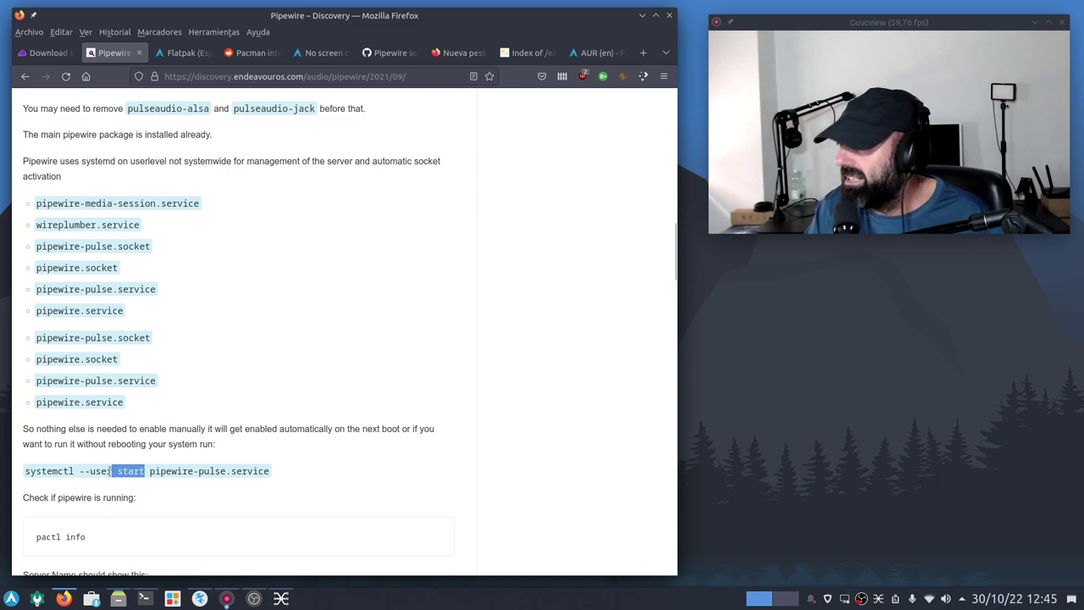
{"action": "scroll", "coordinate": [417, 504], "scroll_direction": "down", "scroll_amount": 5}
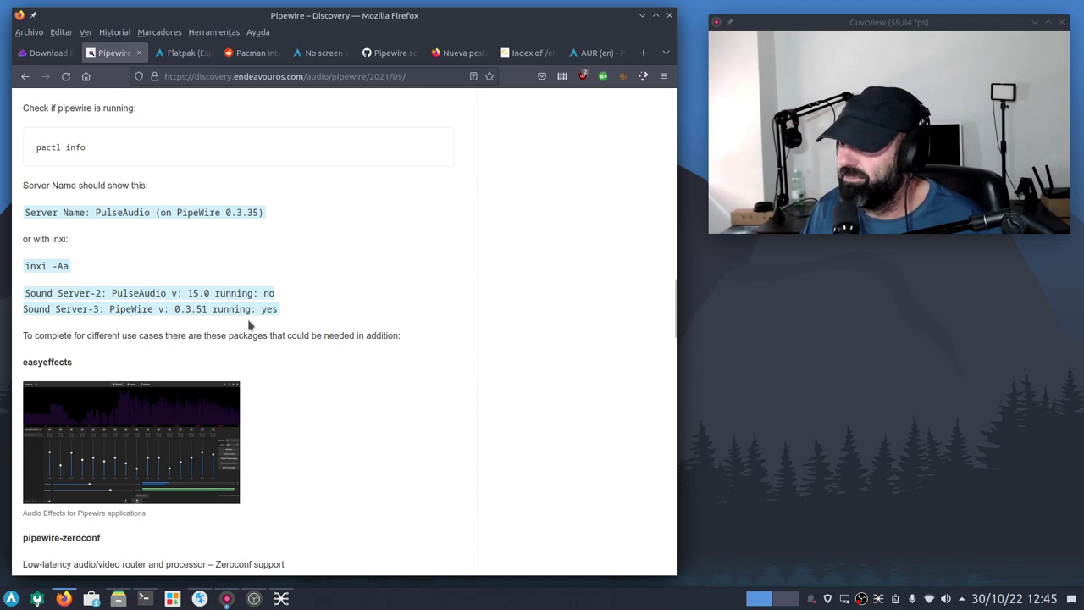
Switch to Konsole, run "inxi -Aa" to check the sound server, and minimize the terminal window.
{"action": "left_click", "coordinate": [143, 599]}
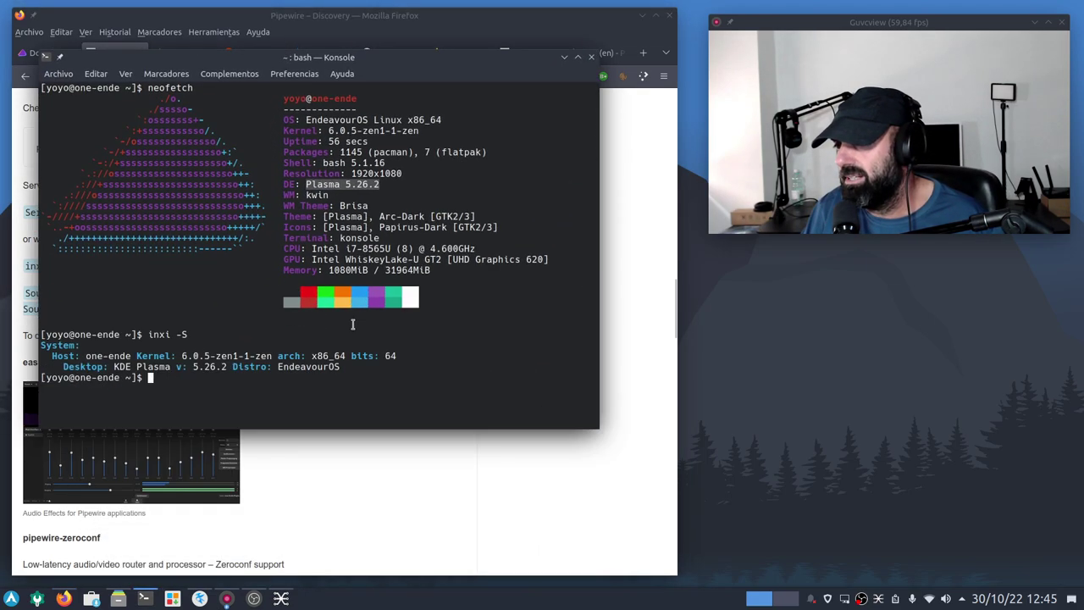
{"action": "type", "text": "inxi "}
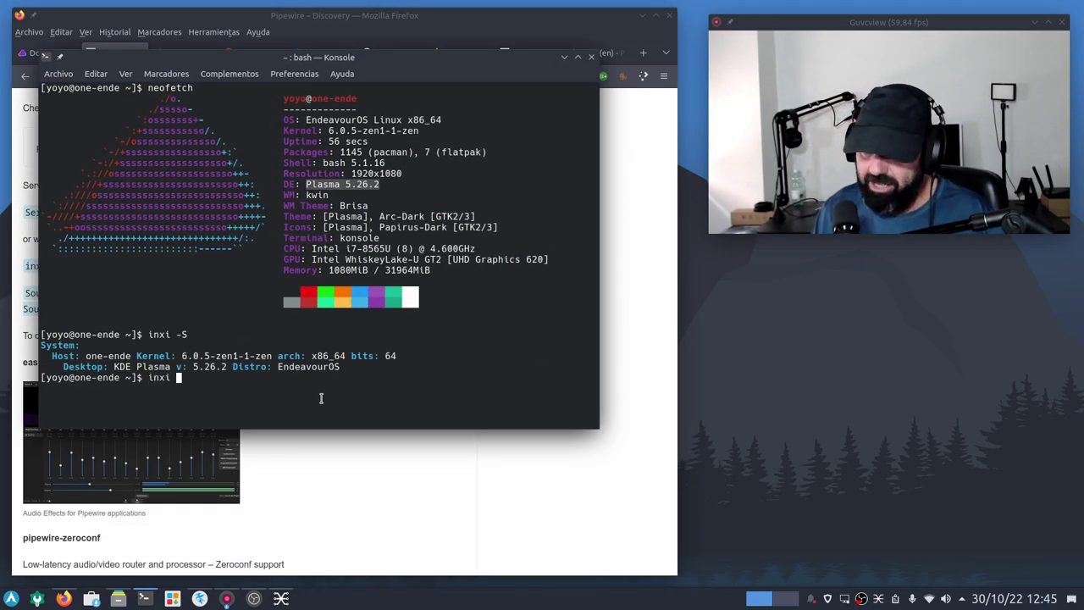
{"action": "type", "text": "-"}
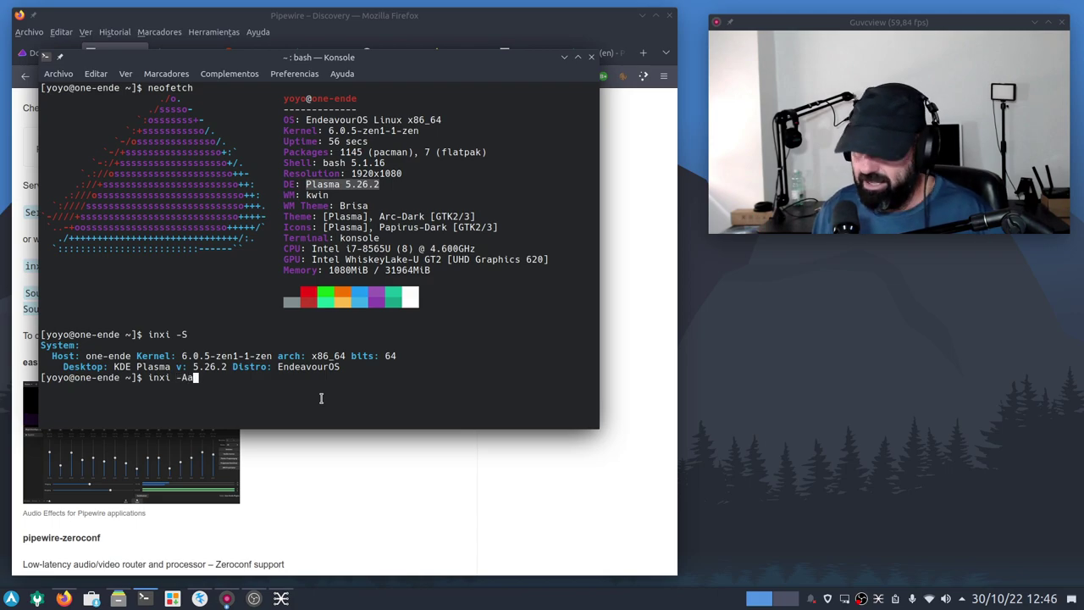
{"action": "type", "text": "Aa"}
{"action": "key", "text": "Return"}
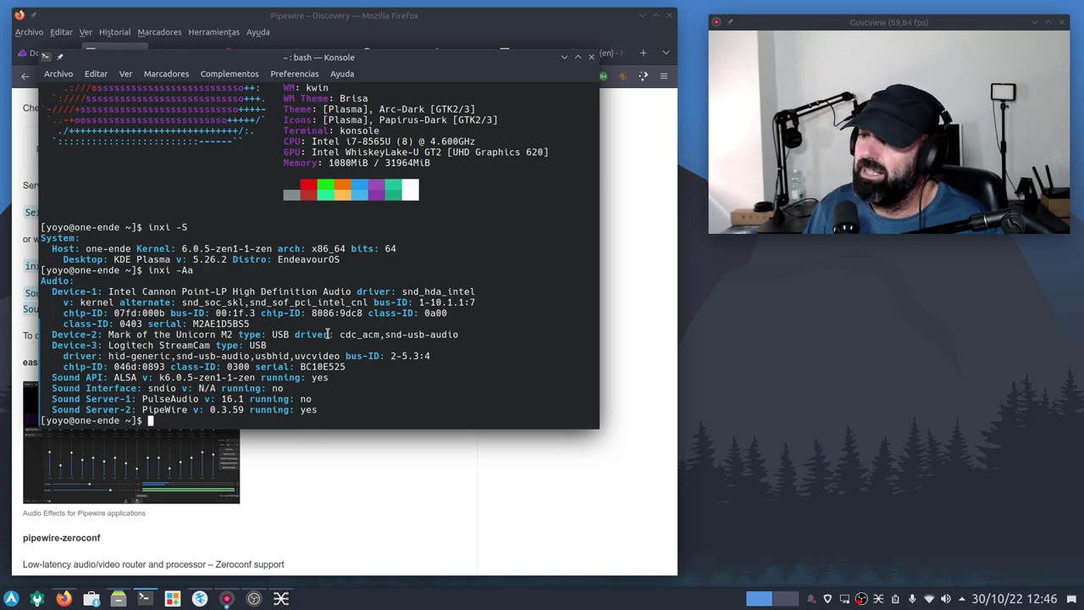
{"action": "left_click", "coordinate": [565, 58]}
Look over the rest of the Pipewire article and go back through the Audio category to the Discovery home page.
{"action": "scroll", "coordinate": [322, 394], "scroll_direction": "down", "scroll_amount": 5}
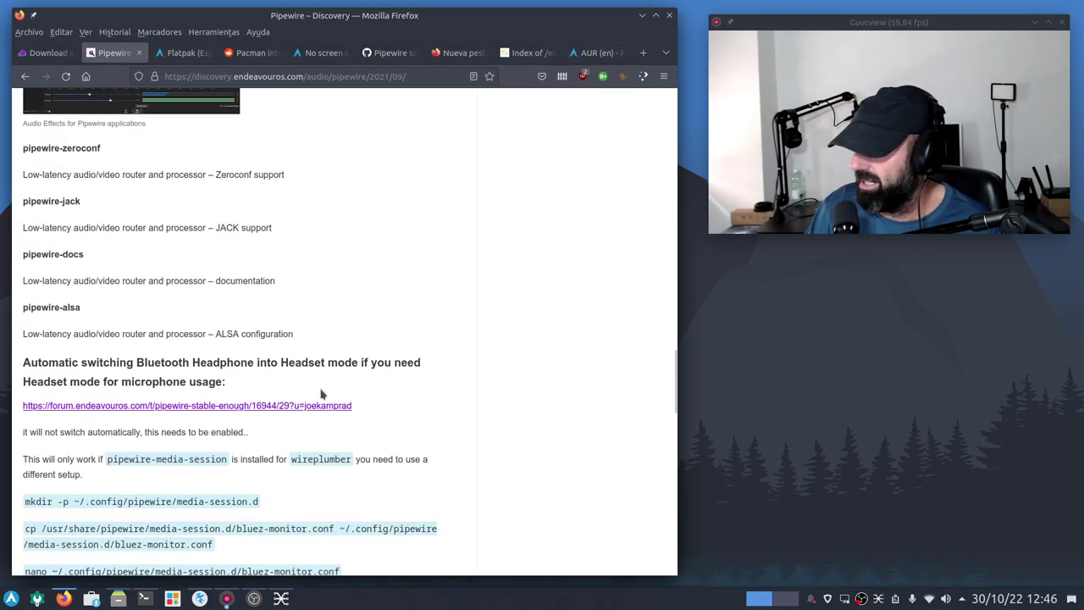
{"action": "scroll", "coordinate": [321, 393], "scroll_direction": "down", "scroll_amount": 8}
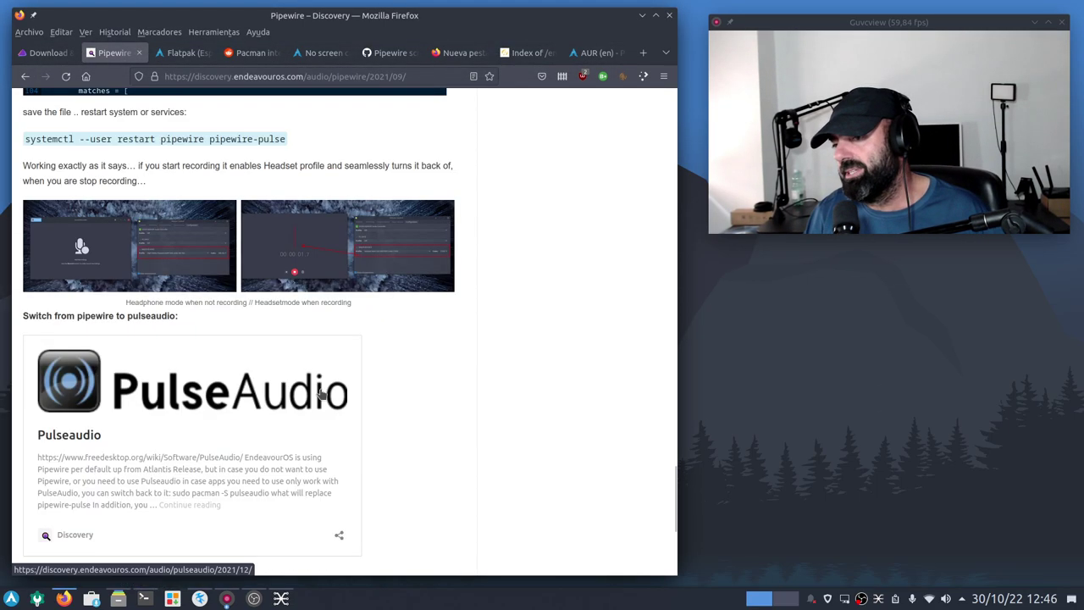
{"action": "key", "text": "alt+Left"}
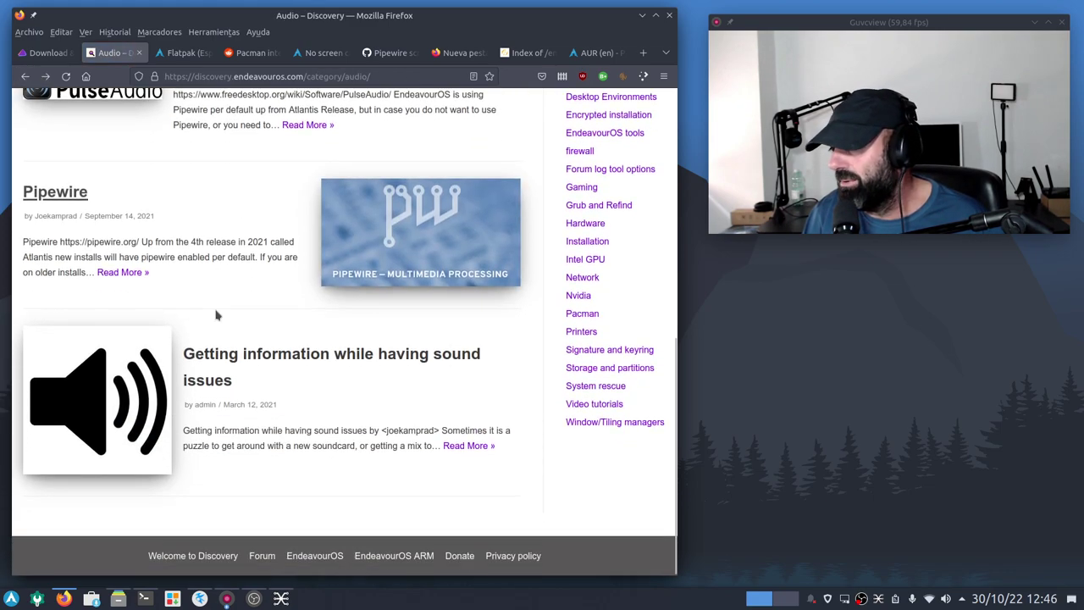
{"action": "left_click", "coordinate": [25, 77]}
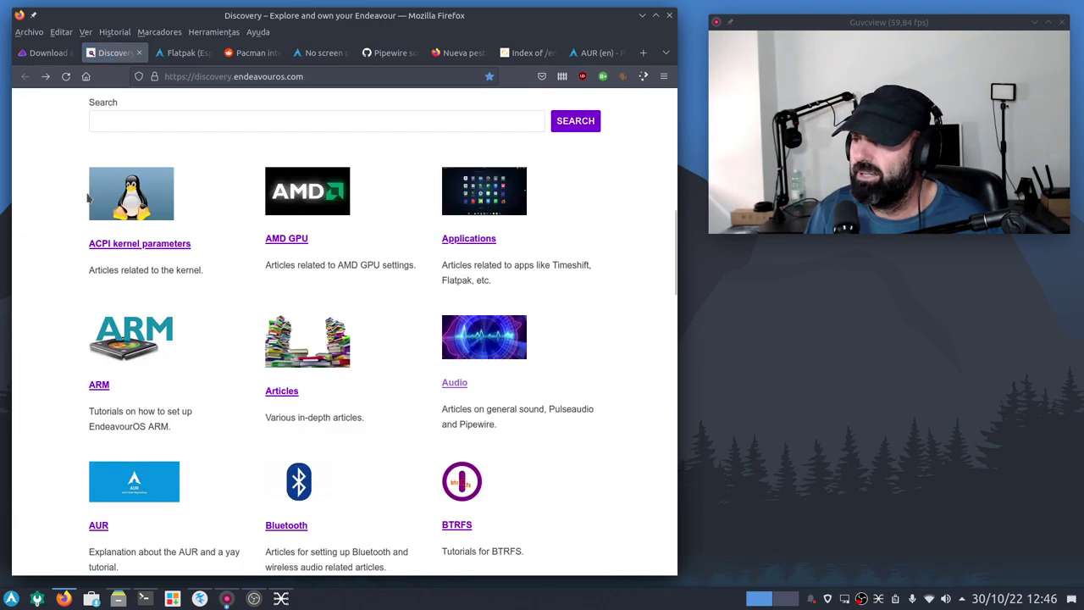
Look over the Discovery article categories from desktop environments to window managers, and return to the start of the page.
{"action": "scroll", "coordinate": [115, 262], "scroll_direction": "down", "scroll_amount": 3}
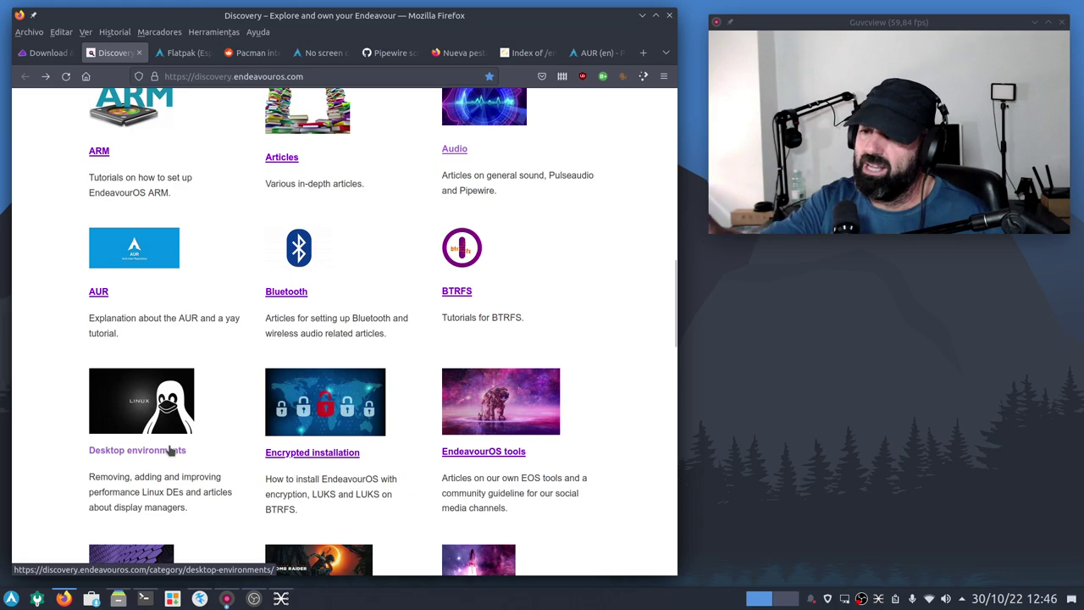
{"action": "scroll", "coordinate": [138, 355], "scroll_direction": "down", "scroll_amount": 2}
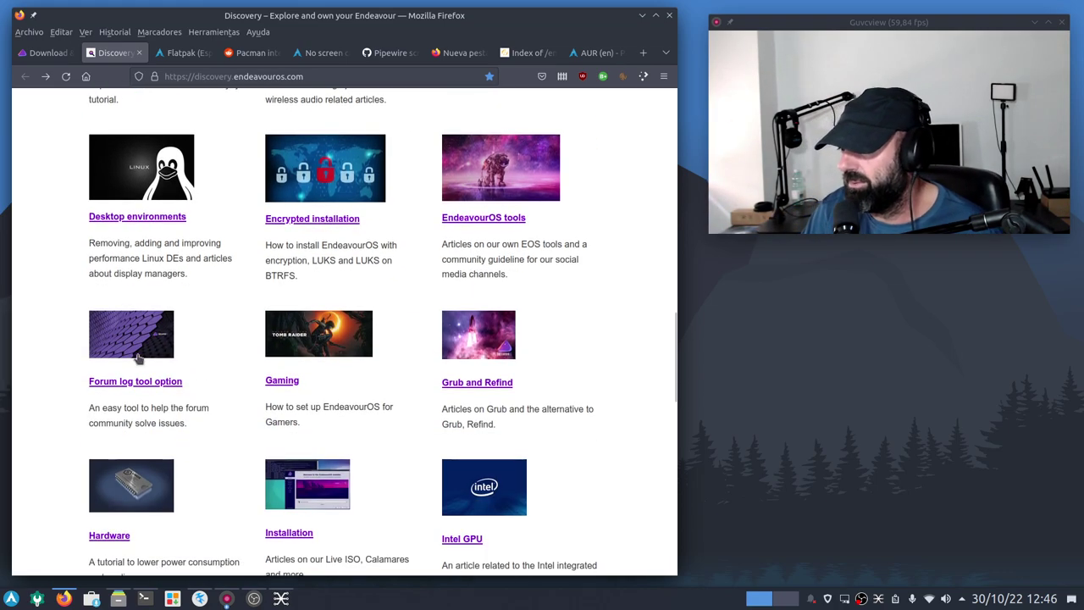
{"action": "scroll", "coordinate": [140, 328], "scroll_direction": "down", "scroll_amount": 1}
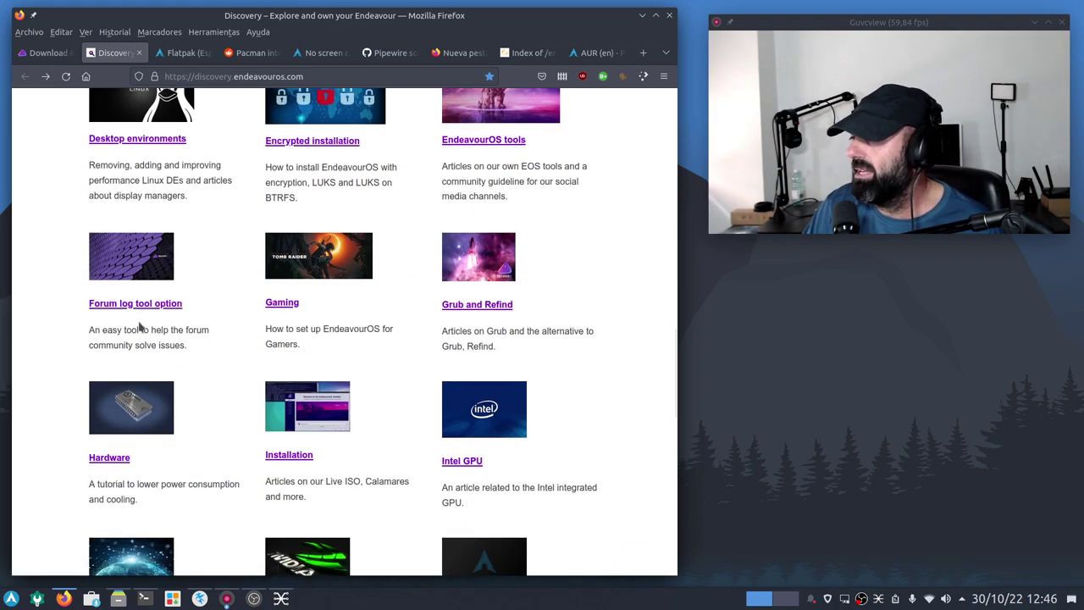
{"action": "scroll", "coordinate": [140, 328], "scroll_direction": "down", "scroll_amount": 3}
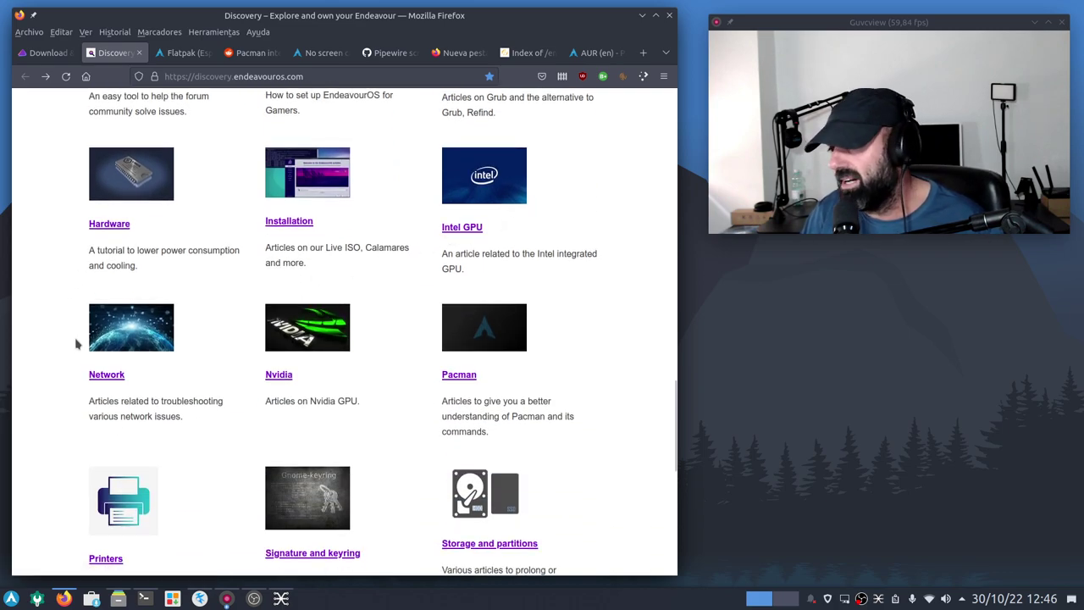
{"action": "scroll", "coordinate": [463, 363], "scroll_direction": "down", "scroll_amount": 2}
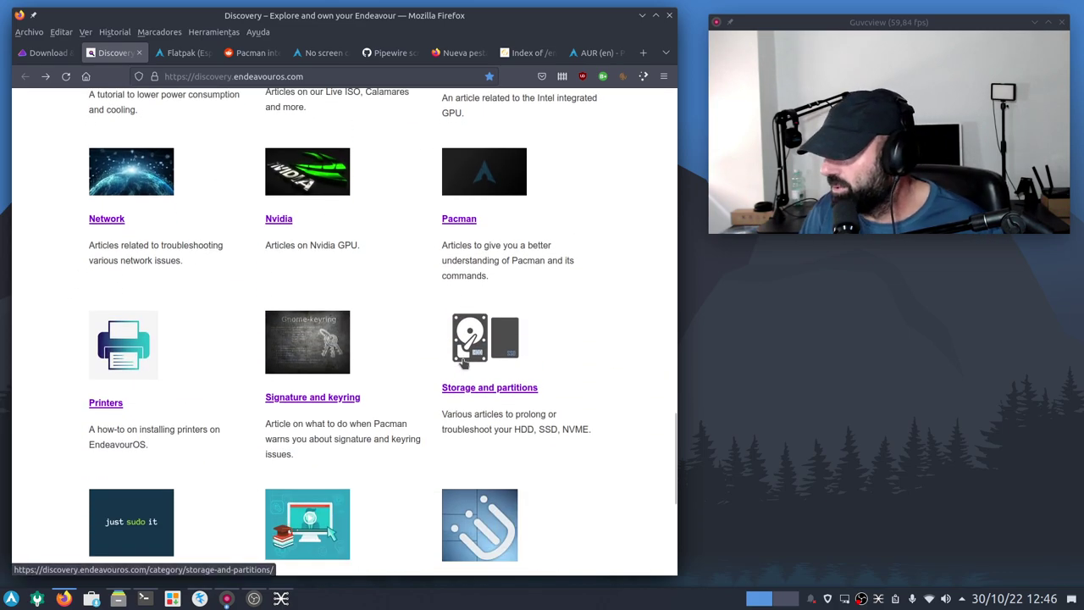
{"action": "scroll", "coordinate": [463, 362], "scroll_direction": "down", "scroll_amount": 3}
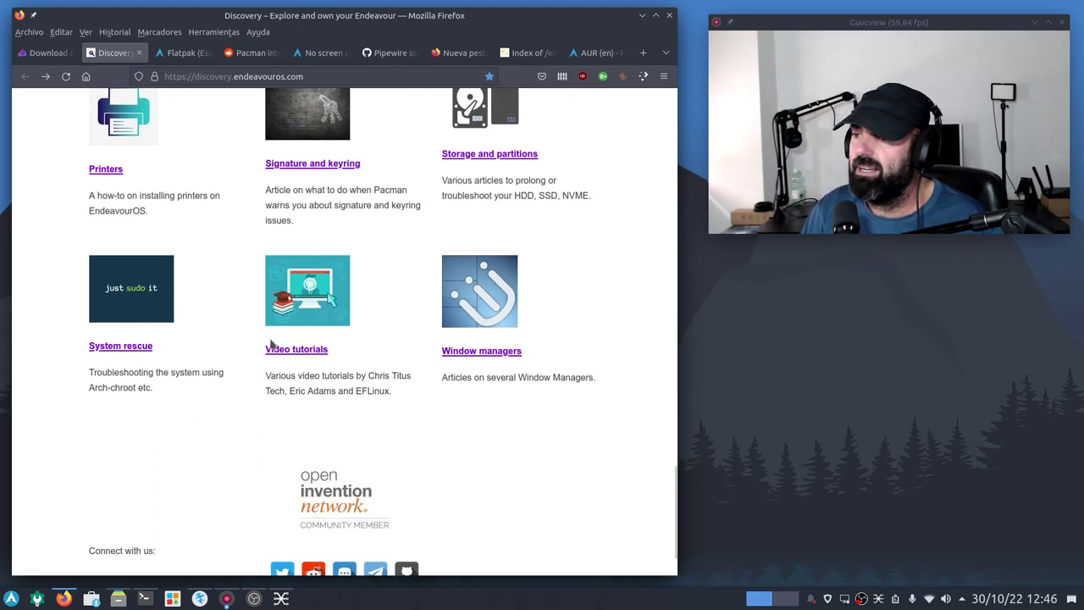
{"action": "scroll", "coordinate": [477, 392], "scroll_direction": "down", "scroll_amount": 1}
{"action": "scroll", "coordinate": [478, 391], "scroll_direction": "up", "scroll_amount": 5}
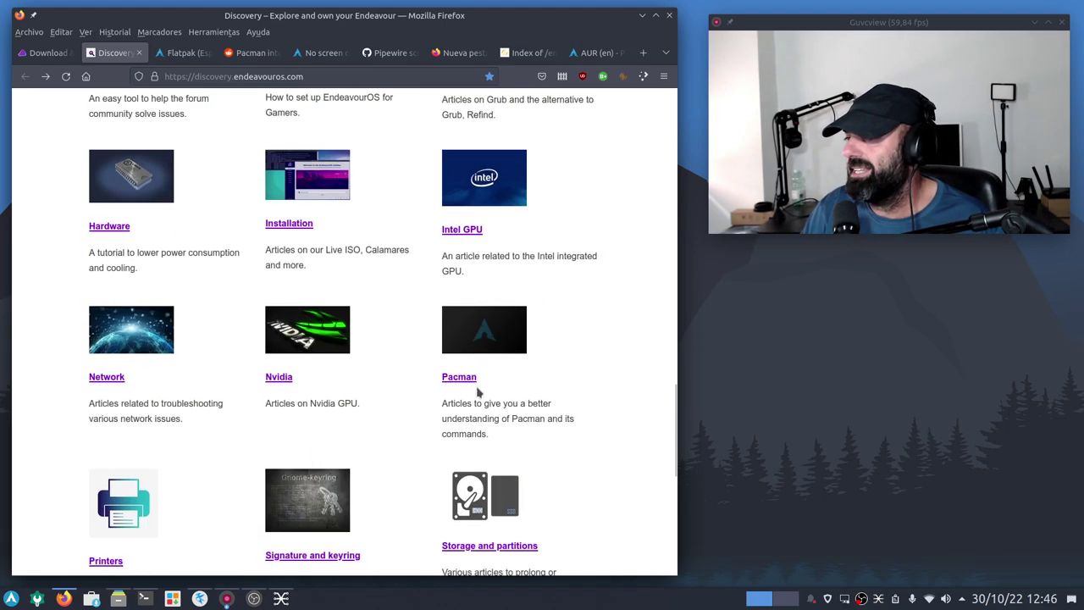
{"action": "scroll", "coordinate": [478, 391], "scroll_direction": "up", "scroll_amount": 10}
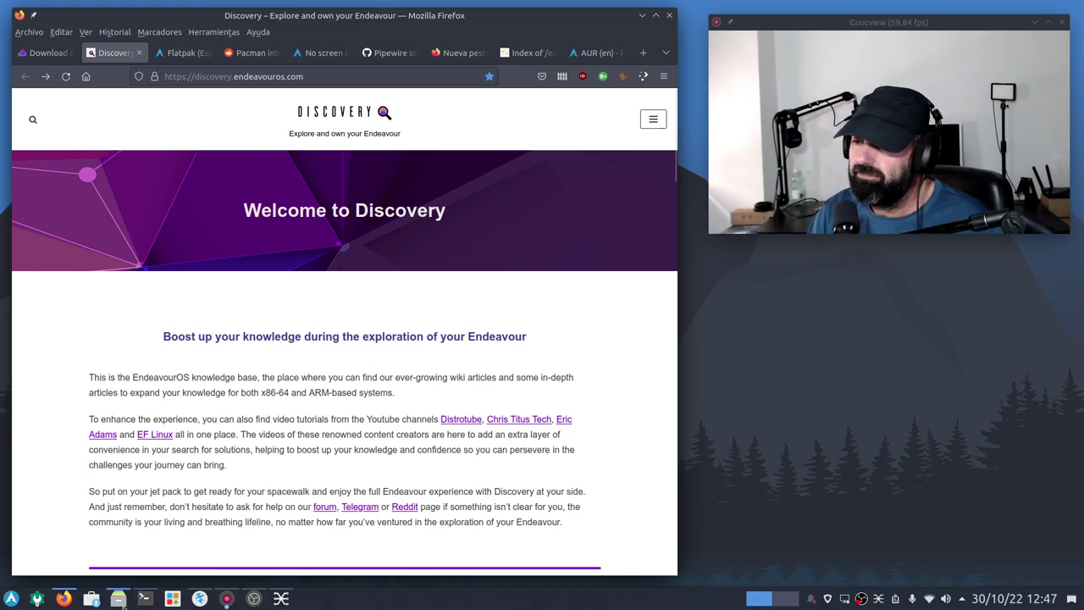
{"action": "mouse_move", "coordinate": [144, 601]}
{"action": "mouse_move", "coordinate": [173, 479]}
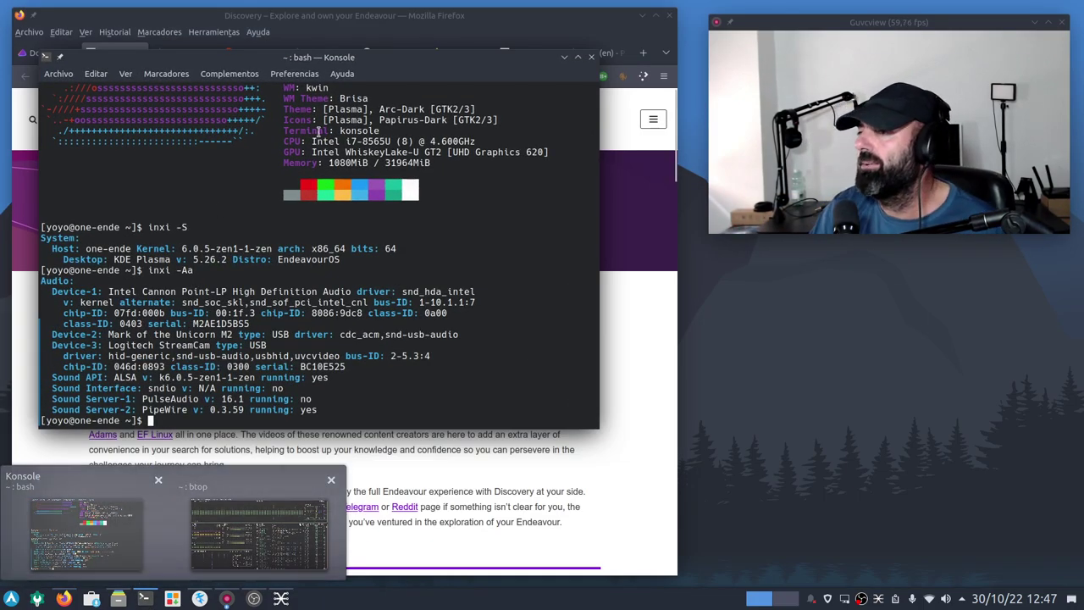
{"action": "left_click", "coordinate": [563, 57]}
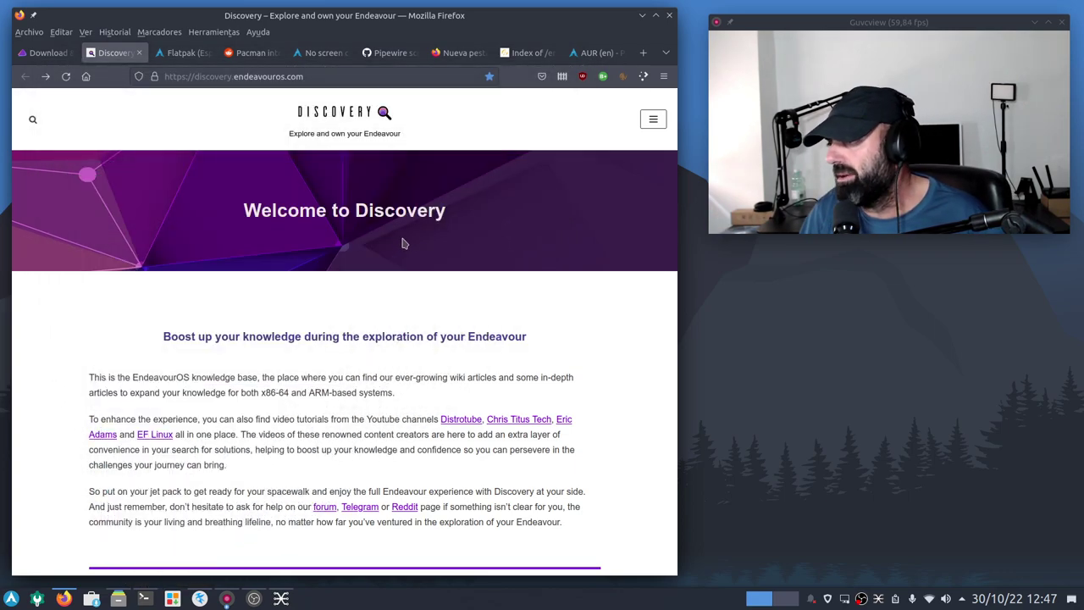
Look over the ArchWiki Flatpak article's contents, installation section and repository management instructions.
{"action": "left_click", "coordinate": [174, 53]}
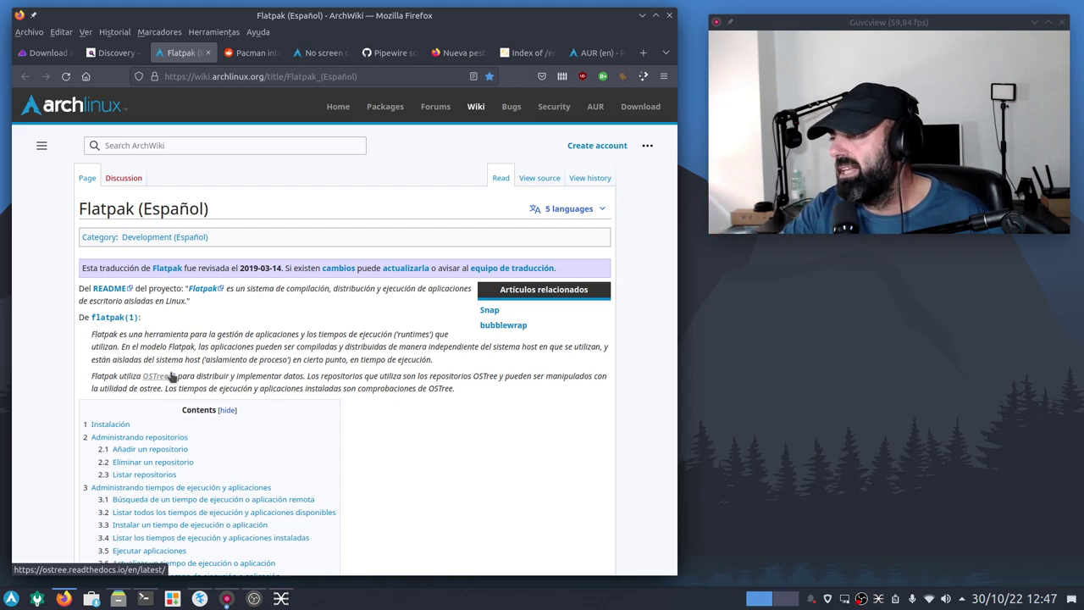
{"action": "scroll", "coordinate": [145, 315], "scroll_direction": "down", "scroll_amount": 6}
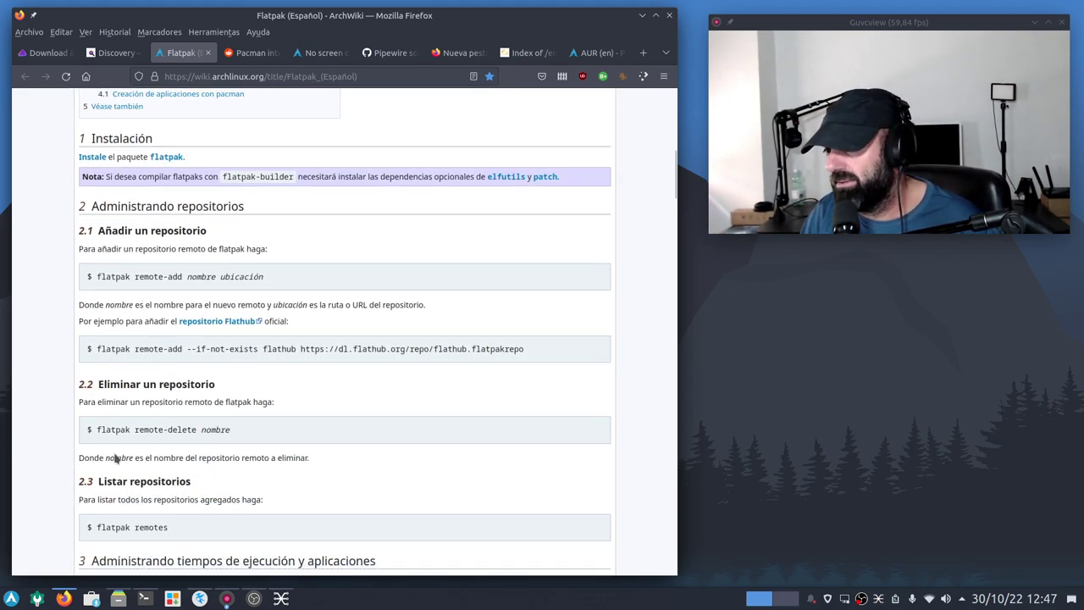
{"action": "scroll", "coordinate": [127, 436], "scroll_direction": "up", "scroll_amount": 6}
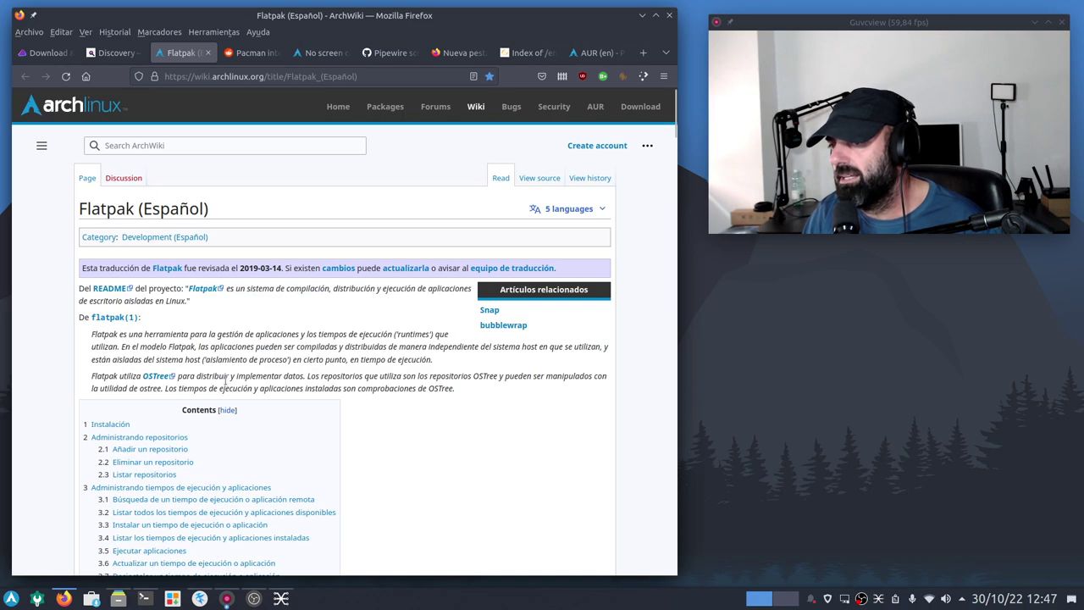
{"action": "scroll", "coordinate": [225, 381], "scroll_direction": "down", "scroll_amount": 6}
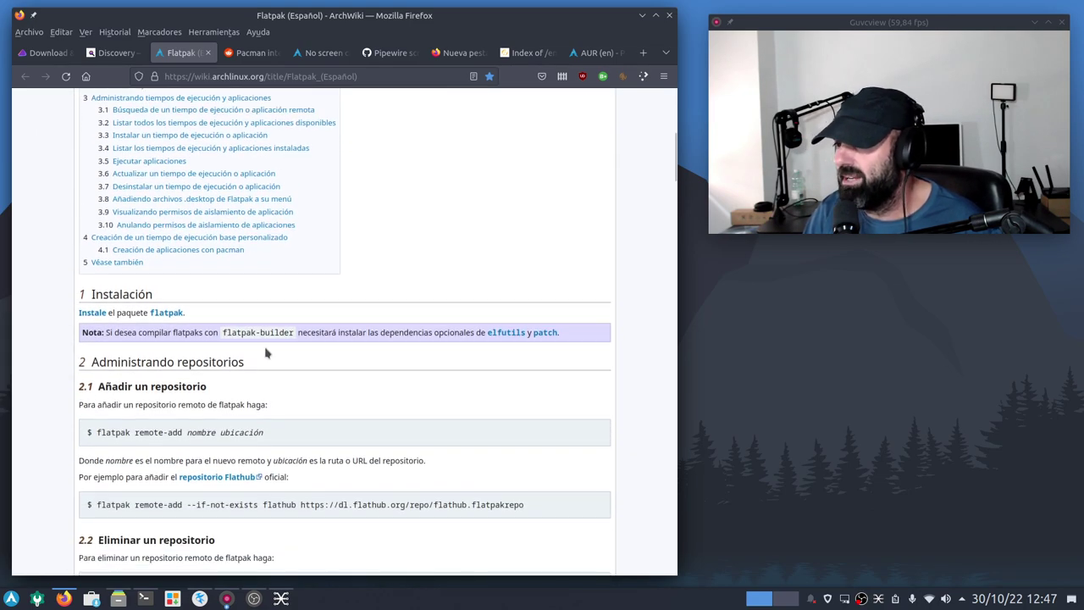
{"action": "scroll", "coordinate": [265, 353], "scroll_direction": "down", "scroll_amount": 3}
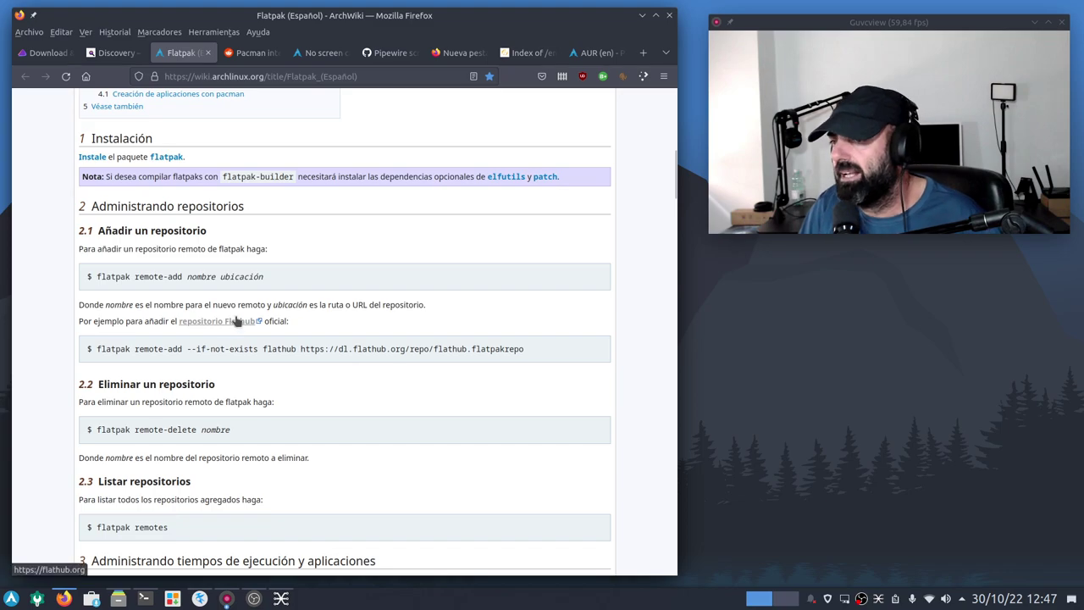
{"action": "scroll", "coordinate": [238, 322], "scroll_direction": "down", "scroll_amount": 2}
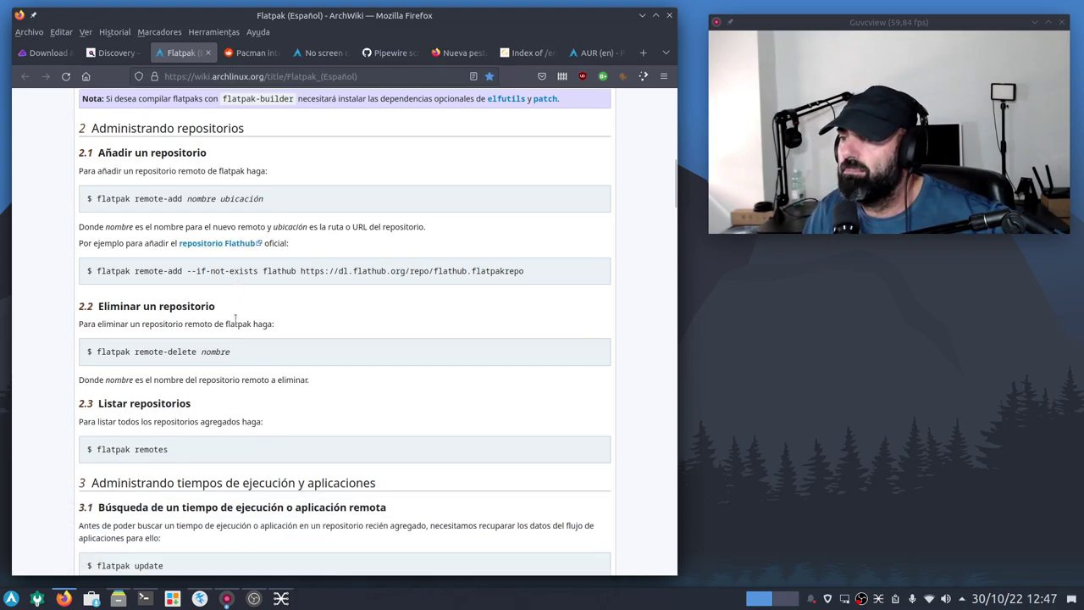
Highlight the Flathub remote-add command in the Flatpak article, glance over the neighbouring sections, and minimize the browser window.
{"action": "left_click_drag", "start_coordinate": [98, 272], "coordinate": [531, 276]}
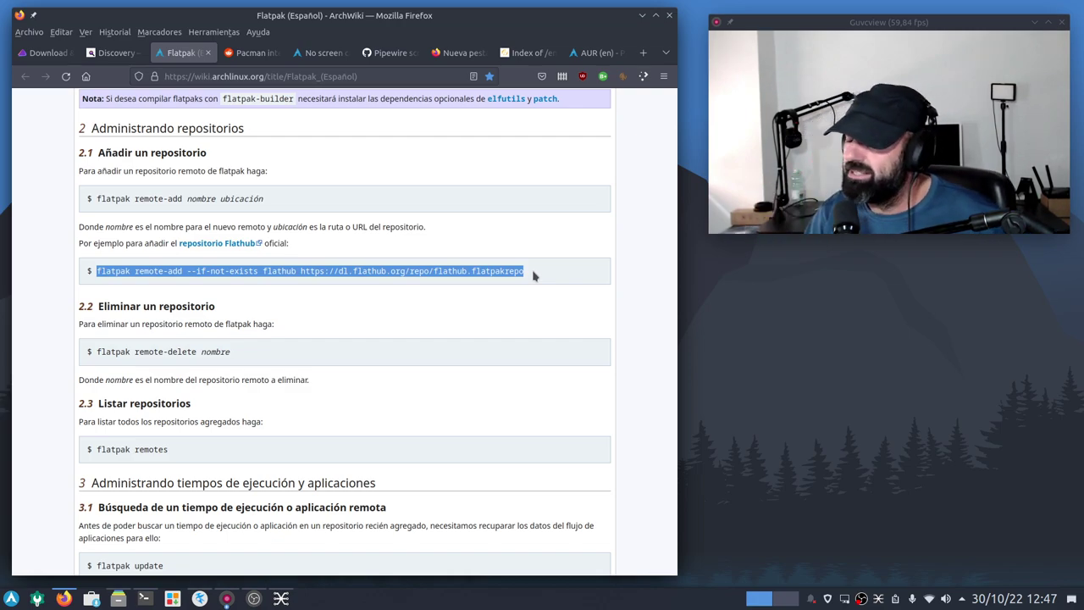
{"action": "scroll", "coordinate": [488, 303], "scroll_direction": "down", "scroll_amount": 3}
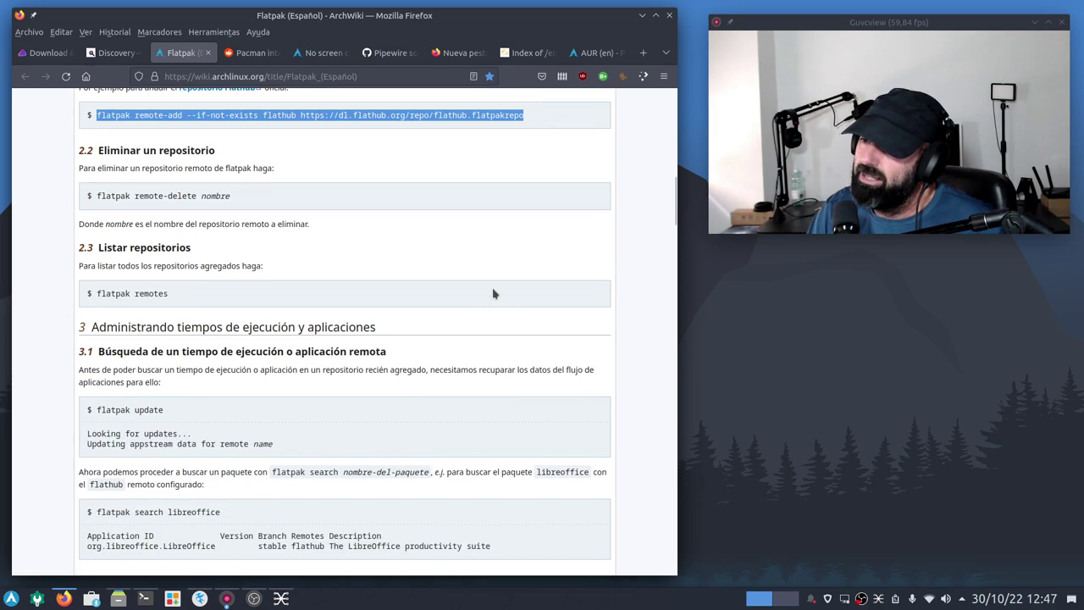
{"action": "scroll", "coordinate": [495, 294], "scroll_direction": "up", "scroll_amount": 4}
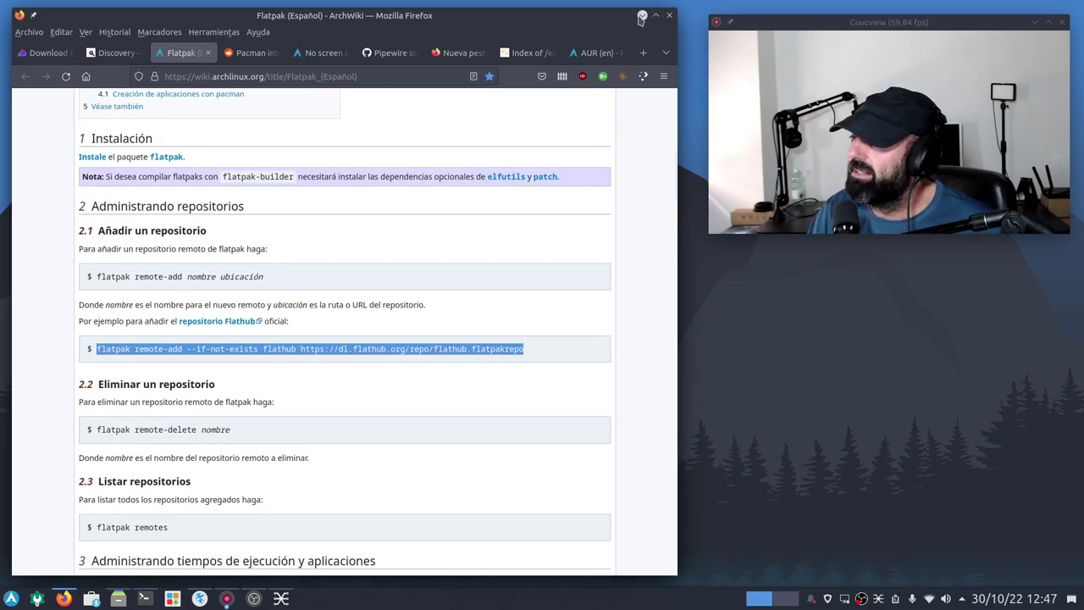
{"action": "left_click", "coordinate": [642, 16]}
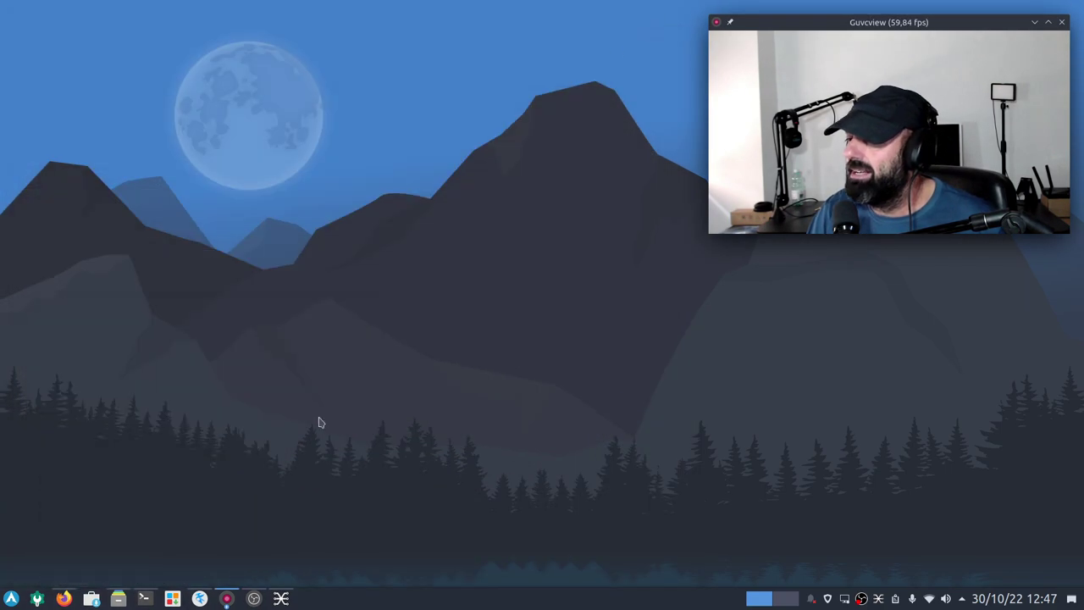
Switch to Konsole and draft the install command "sudo pacman -S divcover flatpak" without running it.
{"action": "left_click", "coordinate": [145, 599]}
{"action": "type", "text": "sudo "}
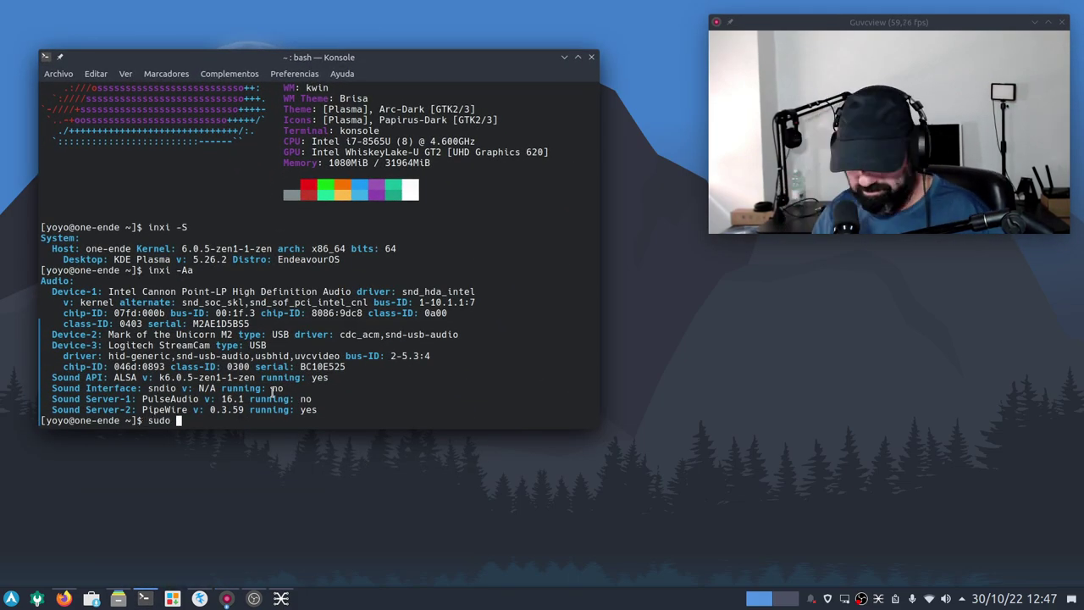
{"action": "type", "text": "apt"}
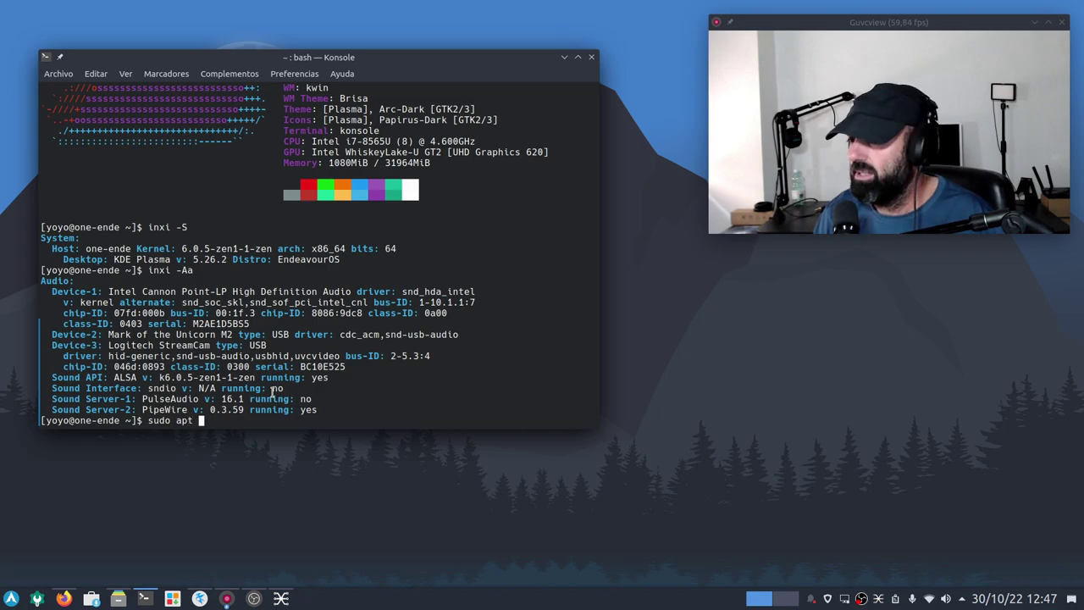
{"action": "key", "text": "BackSpace"}
{"action": "key", "text": "BackSpace"}
{"action": "key", "text": "BackSpace"}
{"action": "key", "text": "BackSpace"}
{"action": "key", "text": "BackSpace"}
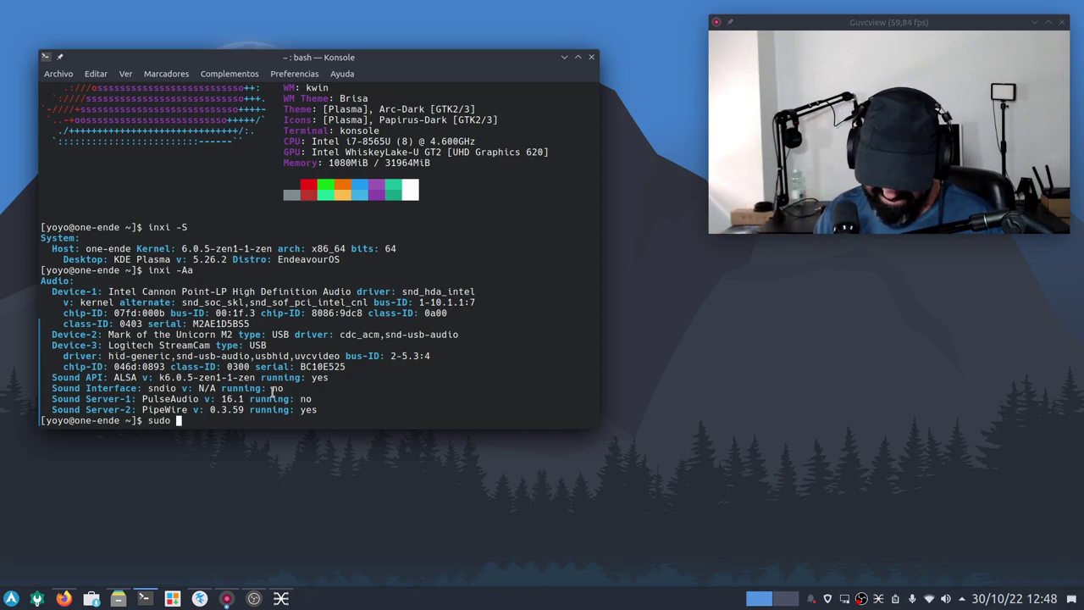
{"action": "type", "text": "pacman "}
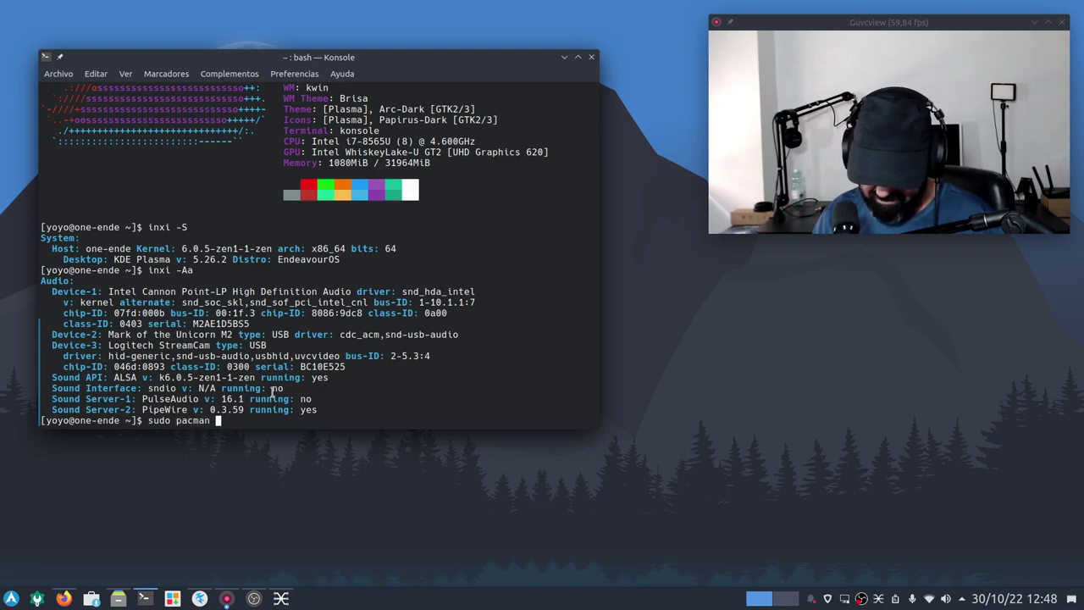
{"action": "type", "text": "-S b"}
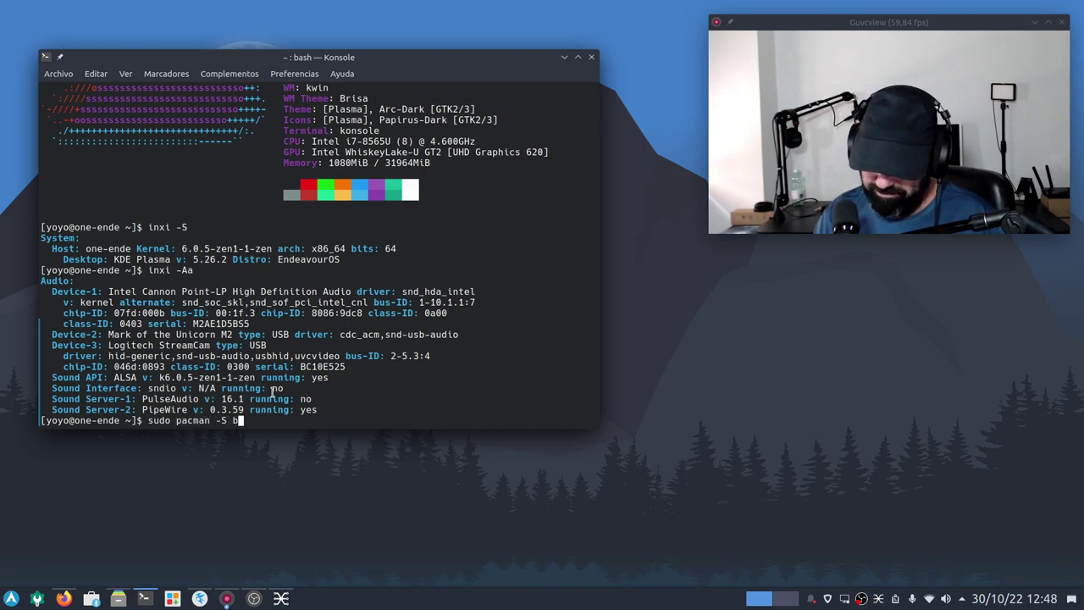
{"action": "key", "text": "BackSpace"}
{"action": "type", "text": "div"}
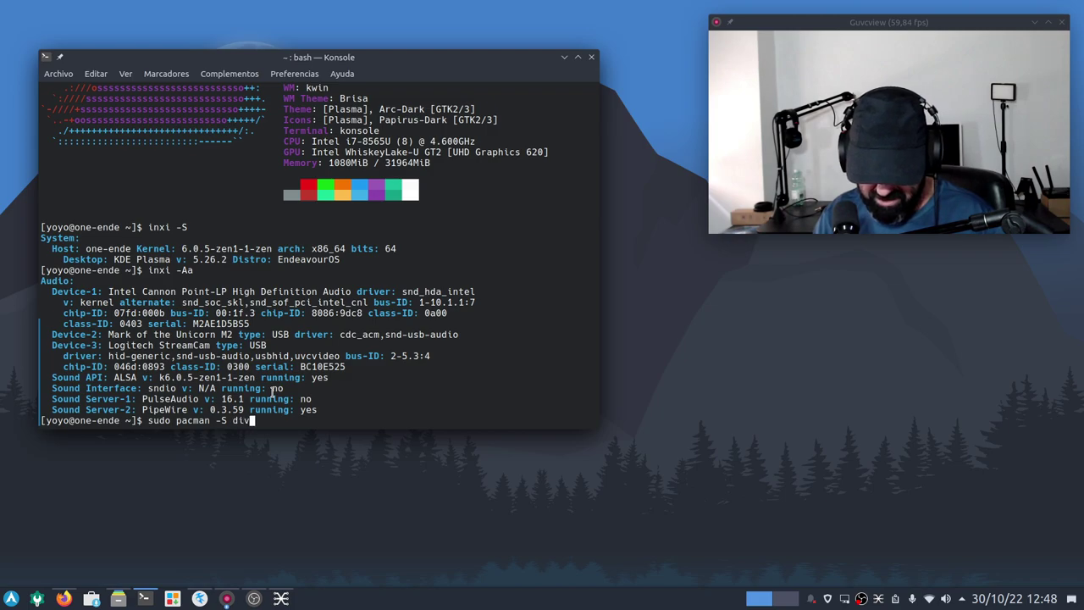
{"action": "type", "text": "cover"}
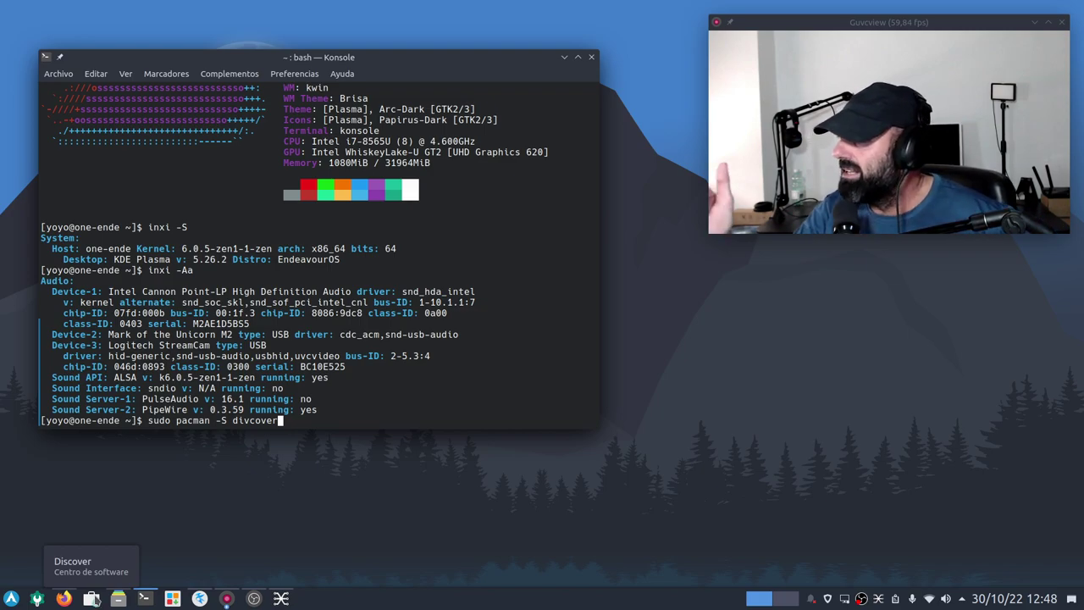
{"action": "mouse_move", "coordinate": [112, 593]}
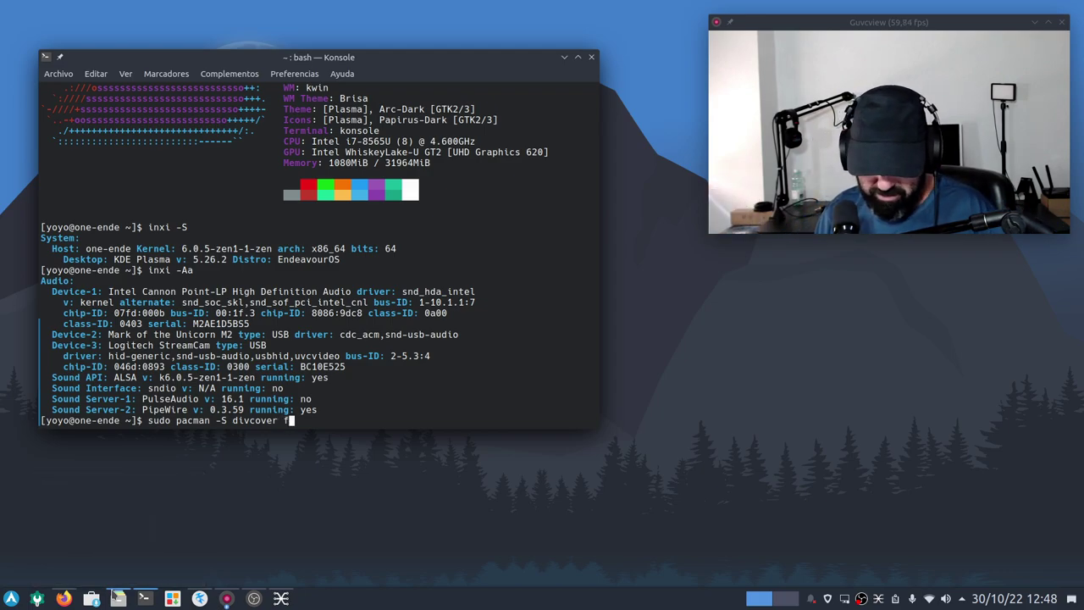
{"action": "type", "text": "flatpak"}
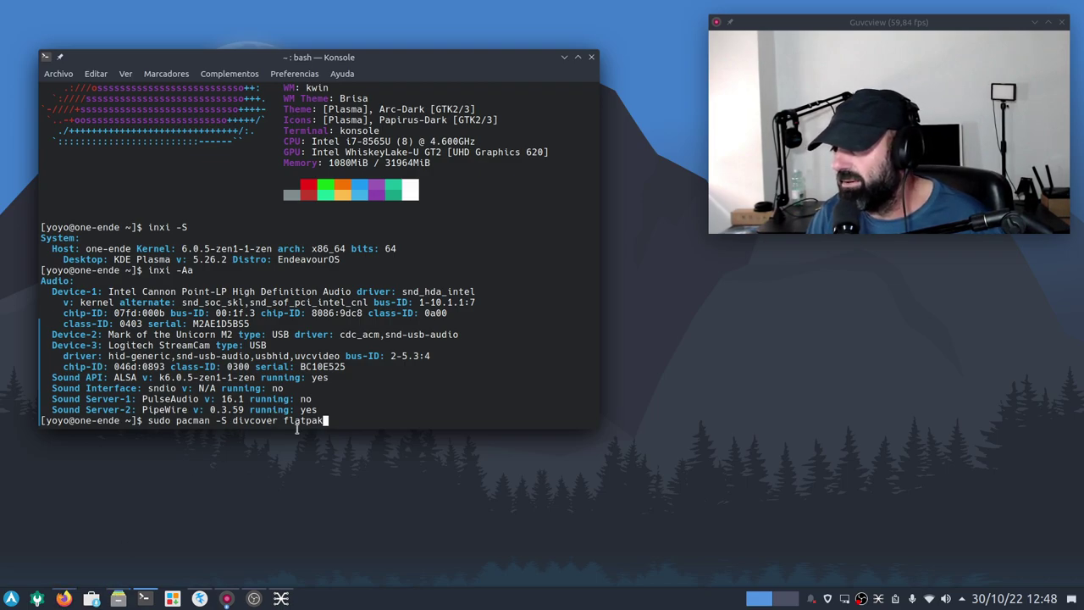
Correct the first package name to discover and run "sudo pacman -S discover flatpak".
{"action": "key", "text": "BackSpace"}
{"action": "key", "text": "BackSpace"}
{"action": "key", "text": "BackSpace"}
{"action": "key", "text": "BackSpace"}
{"action": "key", "text": "BackSpace"}
{"action": "key", "text": "BackSpace"}
{"action": "key", "text": "BackSpace"}
{"action": "key", "text": "BackSpace"}
{"action": "key", "text": "BackSpace"}
{"action": "key", "text": "BackSpace"}
{"action": "key", "text": "BackSpace"}
{"action": "key", "text": "BackSpace"}
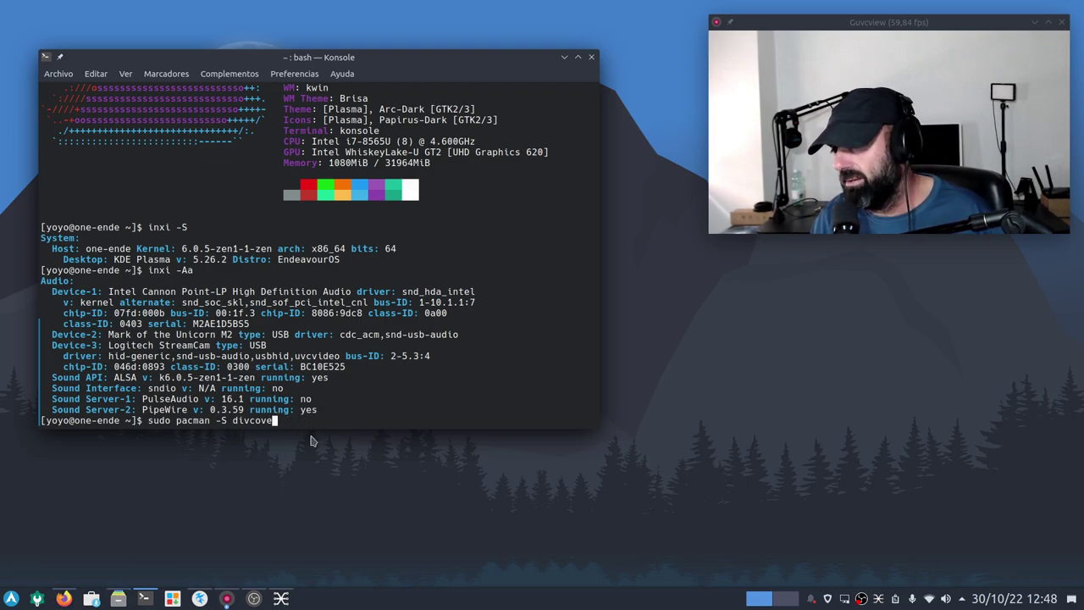
{"action": "key", "text": "BackSpace"}
{"action": "key", "text": "BackSpace"}
{"action": "type", "text": "scover flat"}
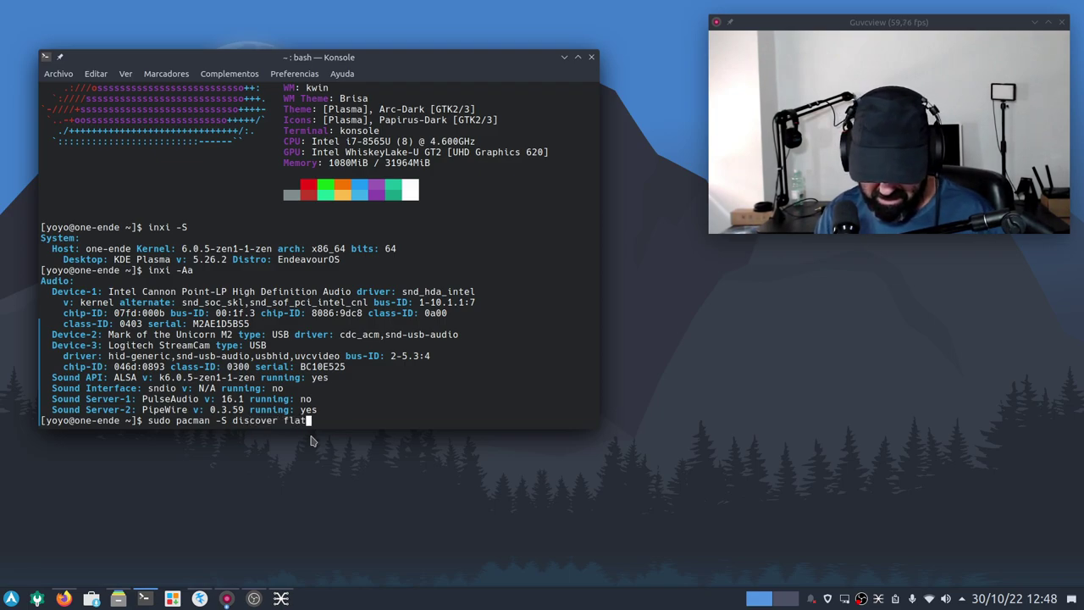
{"action": "type", "text": "pak"}
{"action": "key", "text": "Return"}
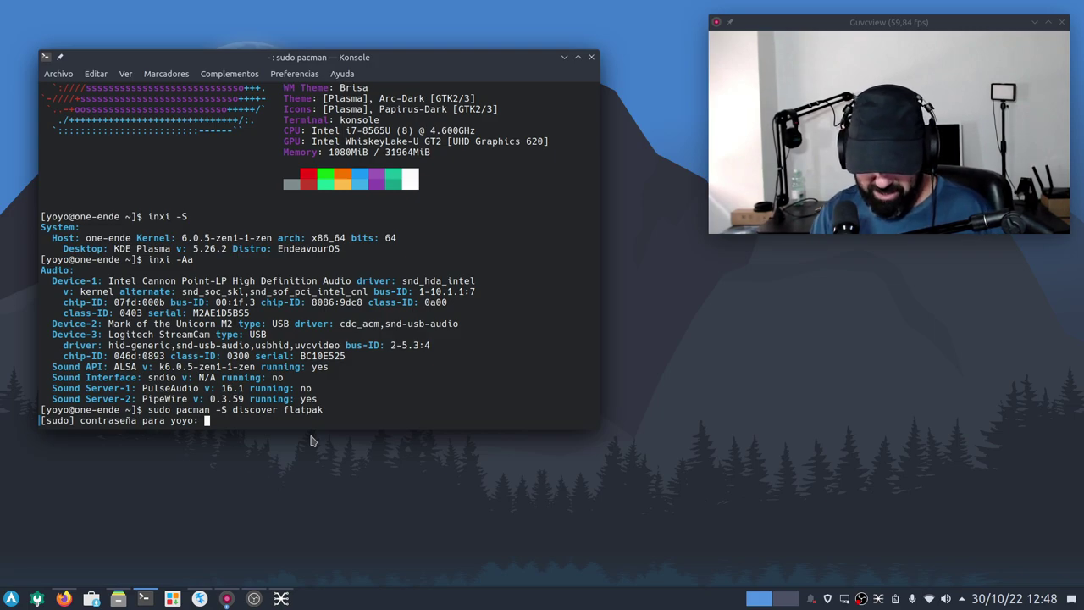
Abort the pacman installation at its password prompt and return to the shell prompt.
{"action": "key", "text": "ctrl+c"}
{"action": "key", "text": "ctrl+c"}
{"action": "key", "text": "ctrl+c"}
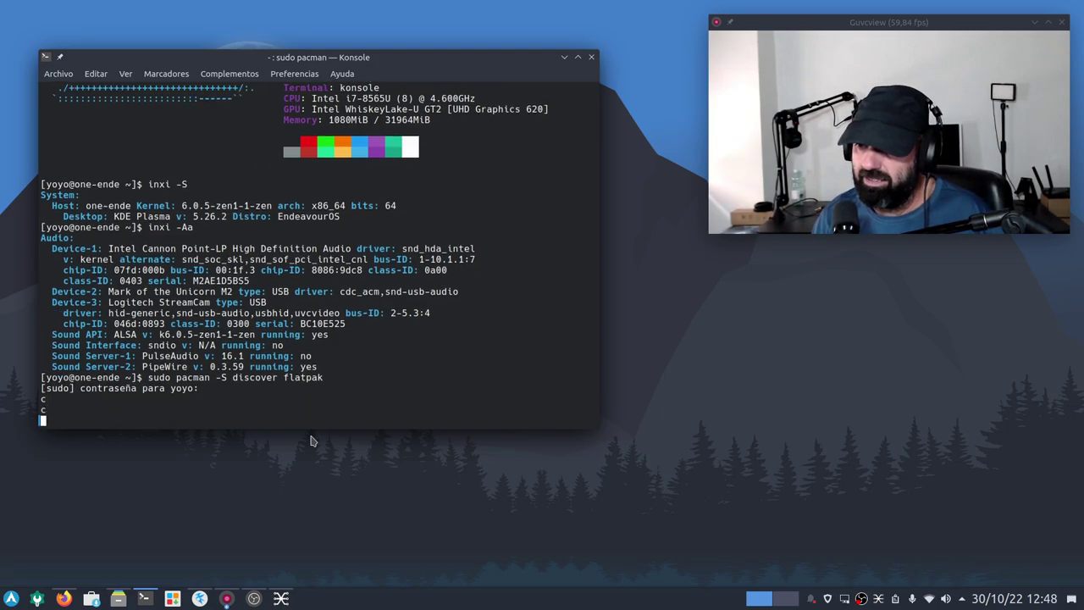
{"action": "key", "text": "ctrl+c"}
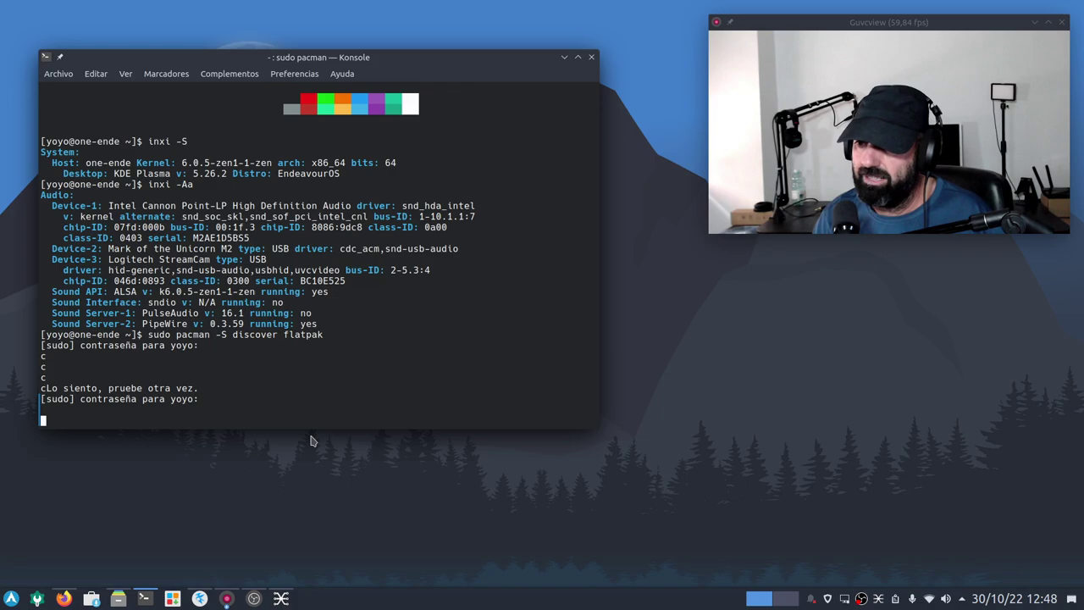
{"action": "key", "text": "ctrl+c"}
{"action": "key", "text": "ctrl+c"}
{"action": "key", "text": "ctrl+c"}
{"action": "key", "text": "ctrl+c"}
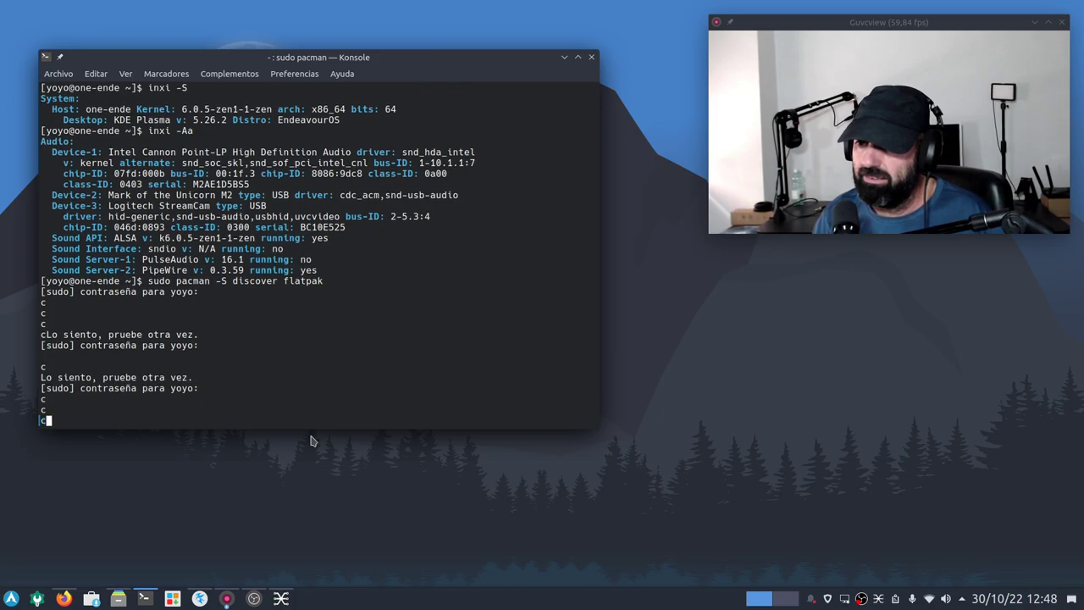
{"action": "key", "text": "Return"}
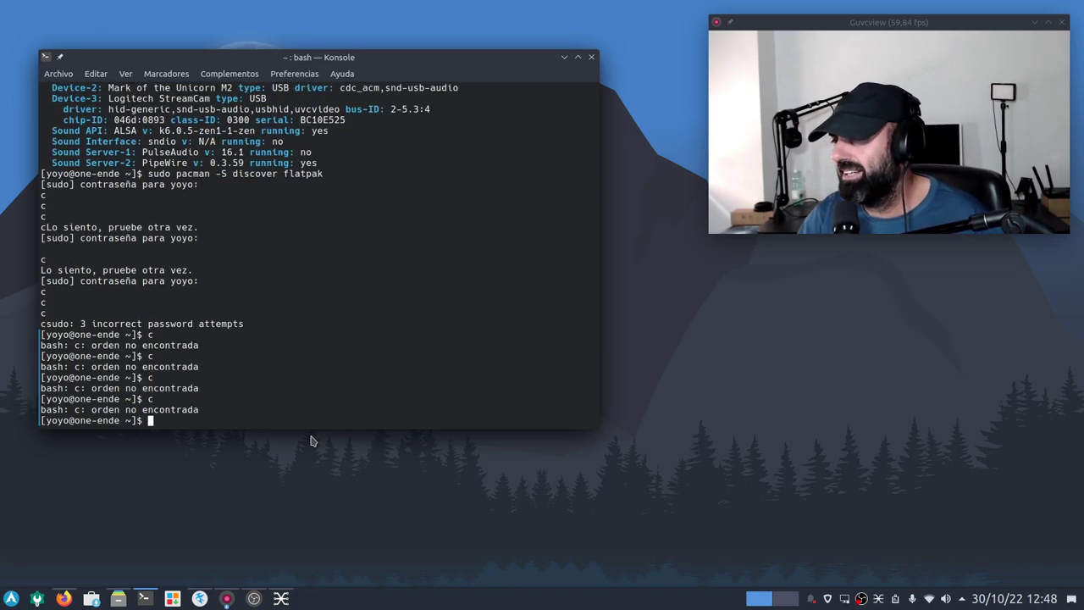
Review the pacman command in the terminal and the highlighted Flathub command in Firefox, then minimize the browser window.
{"action": "scroll", "coordinate": [285, 280], "scroll_direction": "up", "scroll_amount": 2}
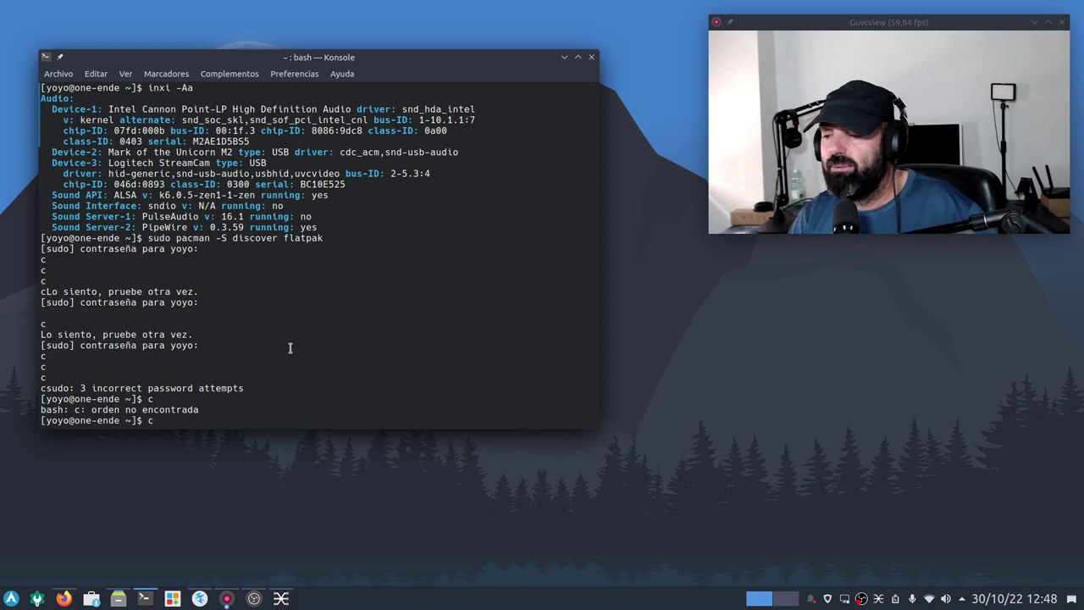
{"action": "left_click", "coordinate": [206, 464]}
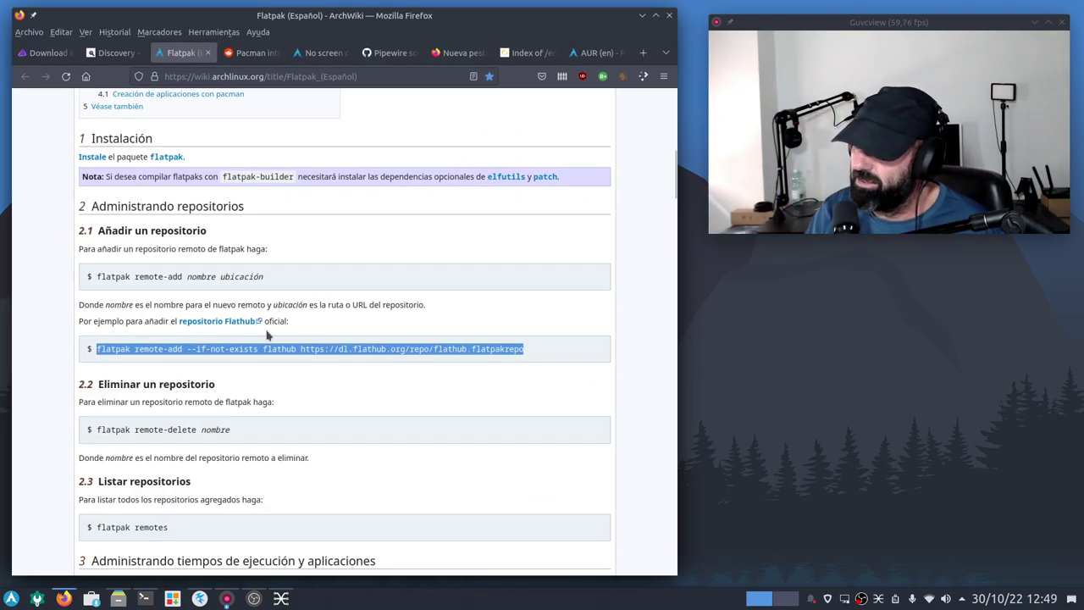
{"action": "left_click", "coordinate": [642, 15]}
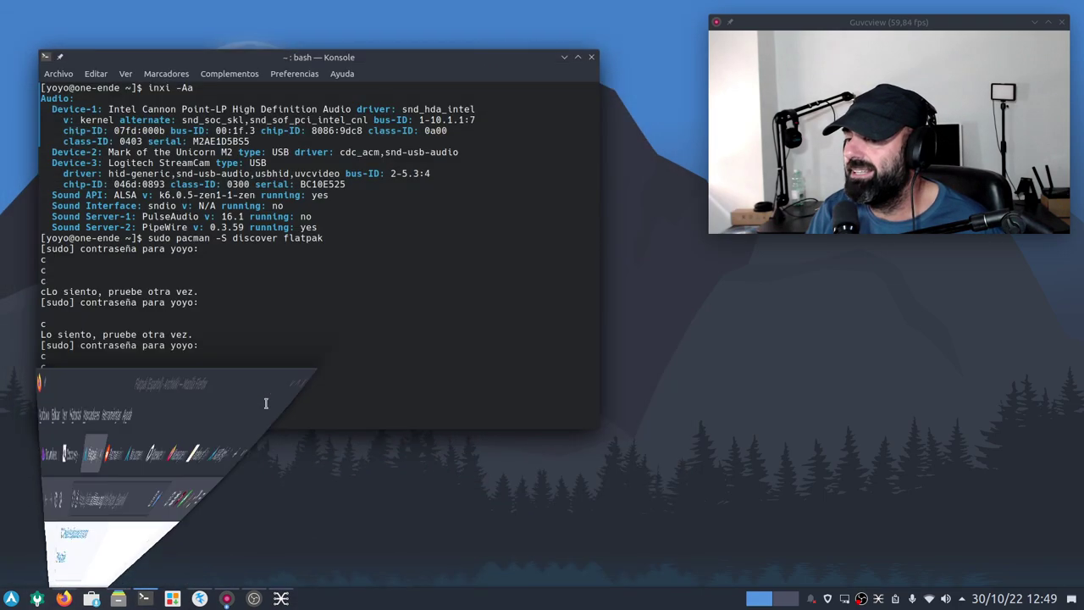
Open the Discover software center and move the webcam window down, clear of the first row of featured applications.
{"action": "left_click", "coordinate": [93, 599]}
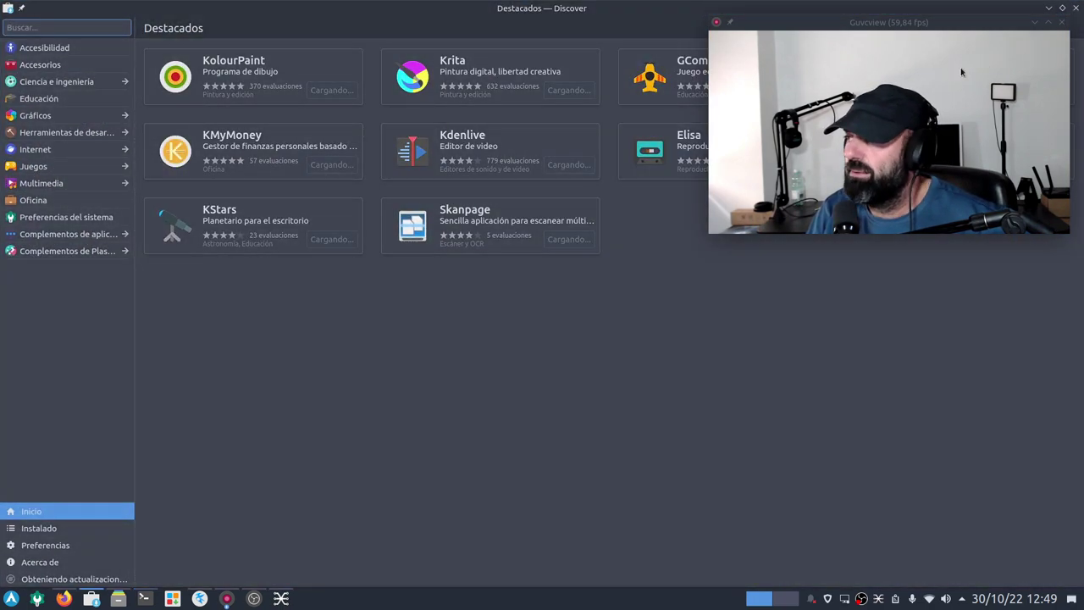
{"action": "left_click", "coordinate": [1000, 29]}
{"action": "left_click_drag", "start_coordinate": [1000, 30], "coordinate": [982, 169]}
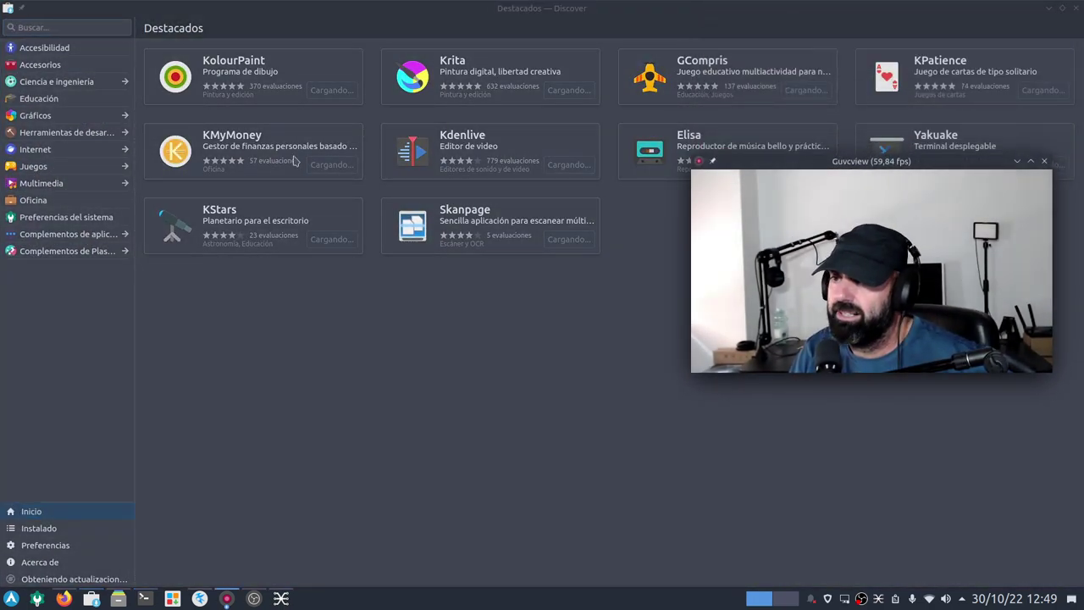
Search Discover for "obs", open the OBS Studio page and display its available installation sources.
{"action": "left_click", "coordinate": [56, 27]}
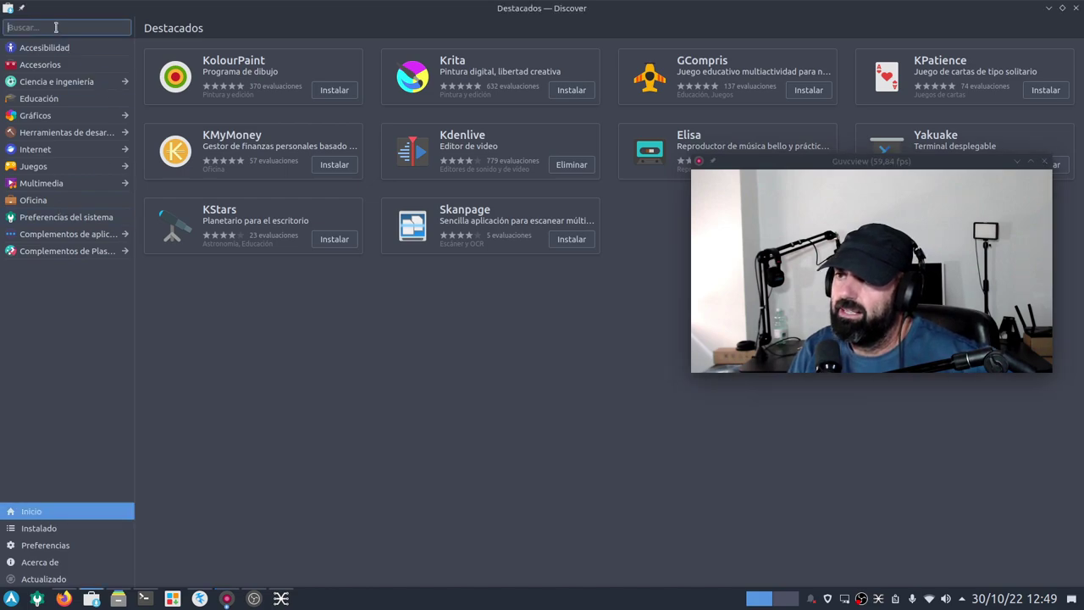
{"action": "type", "text": "obs"}
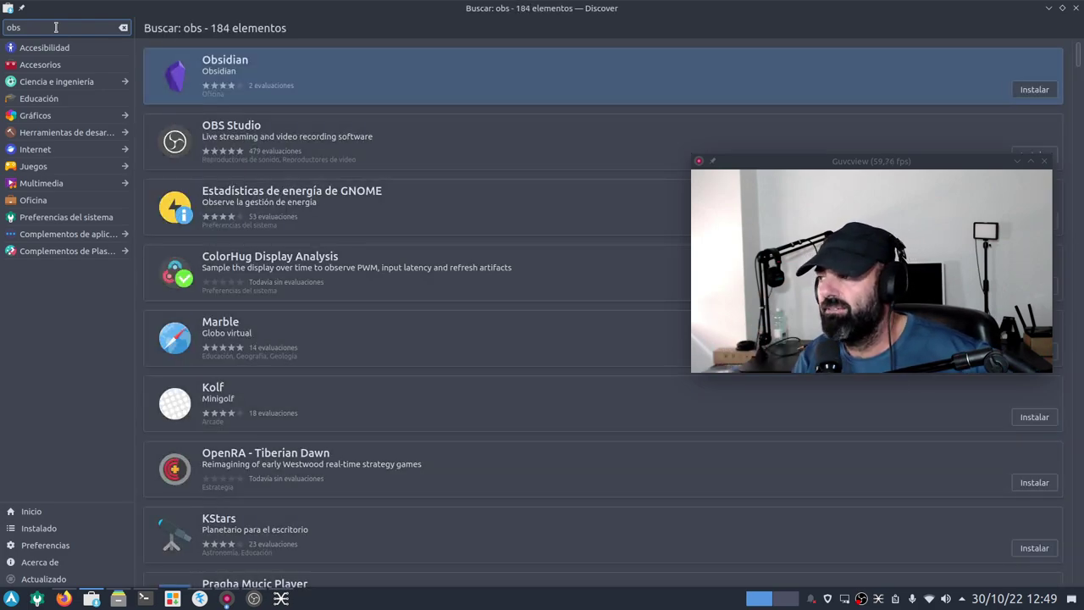
{"action": "left_click", "coordinate": [410, 148]}
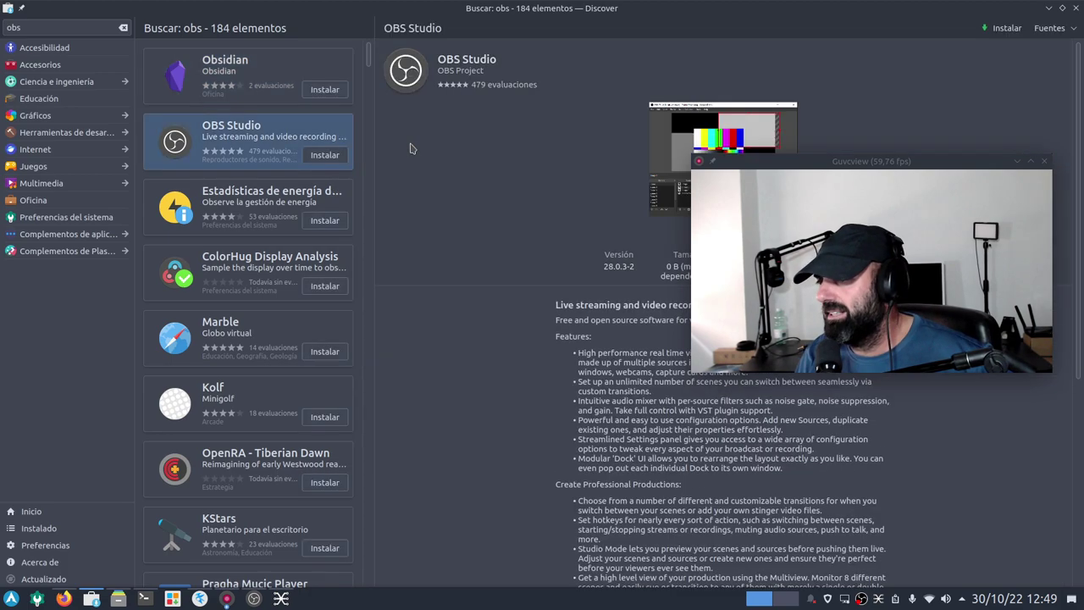
{"action": "left_click", "coordinate": [1049, 28]}
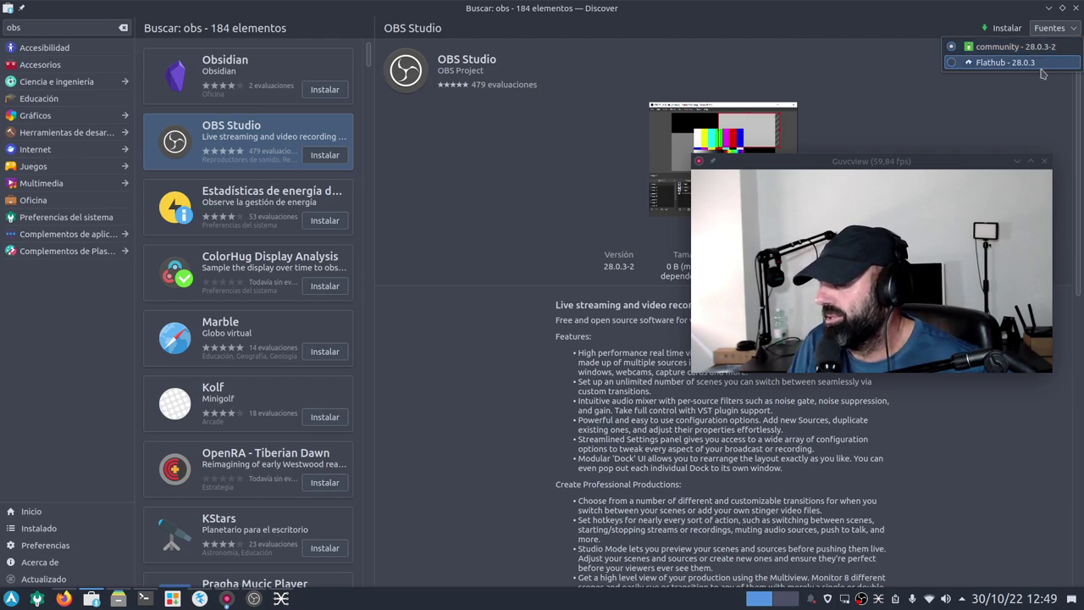
Dismiss the list of installation sources for OBS Studio and close Discover.
{"action": "left_click", "coordinate": [510, 183]}
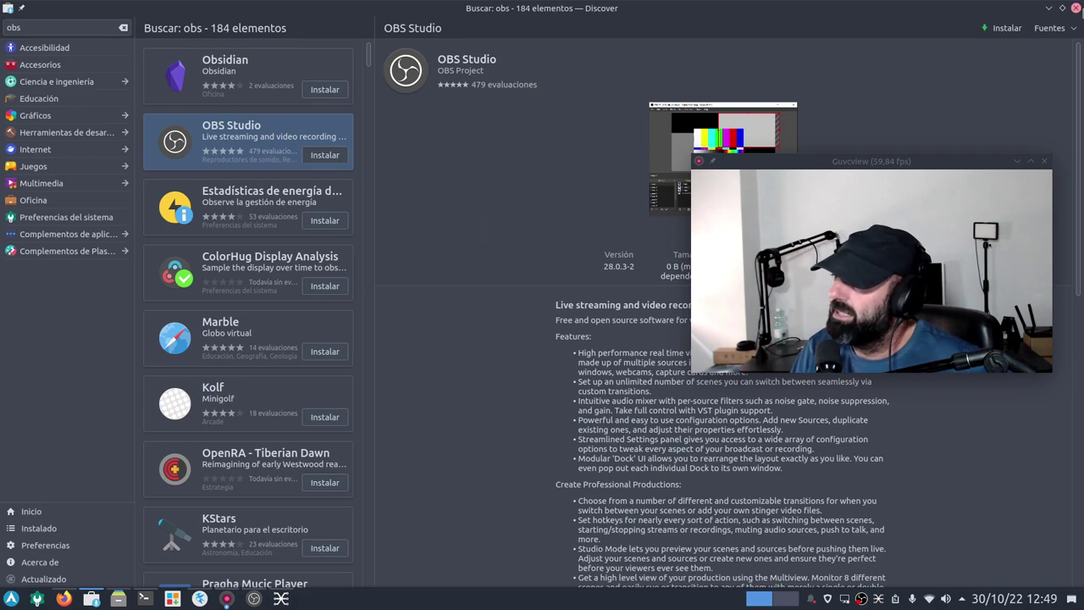
{"action": "left_click", "coordinate": [1075, 6]}
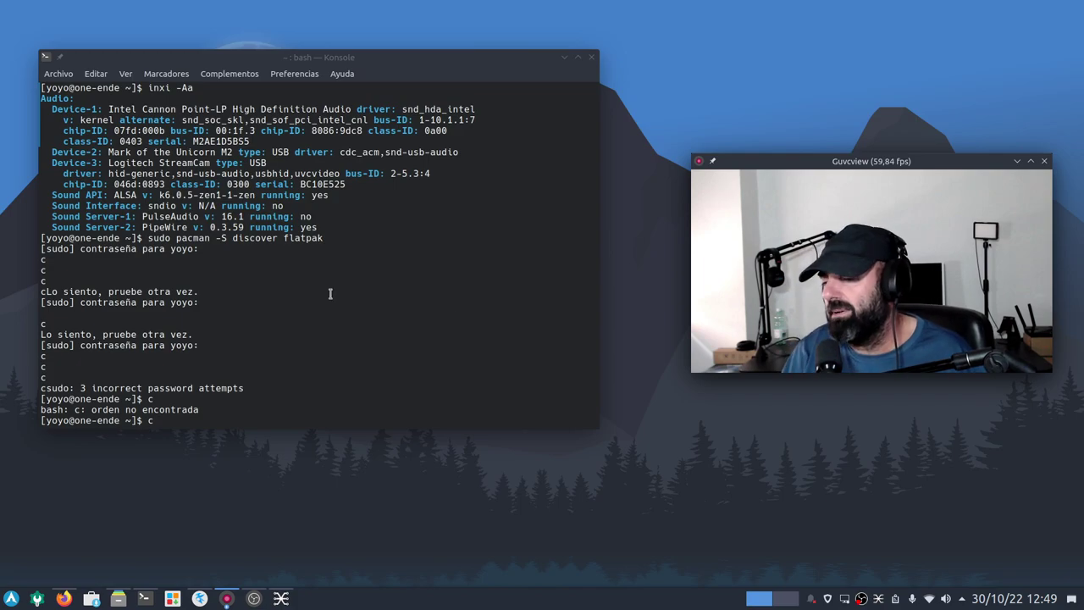
Run the stray "c" entry at the shell prompt three times and minimize the terminal window.
{"action": "left_click", "coordinate": [343, 404]}
{"action": "key", "text": "Return"}
{"action": "type", "text": "c"}
{"action": "key", "text": "Return"}
{"action": "type", "text": "c"}
{"action": "key", "text": "Return"}
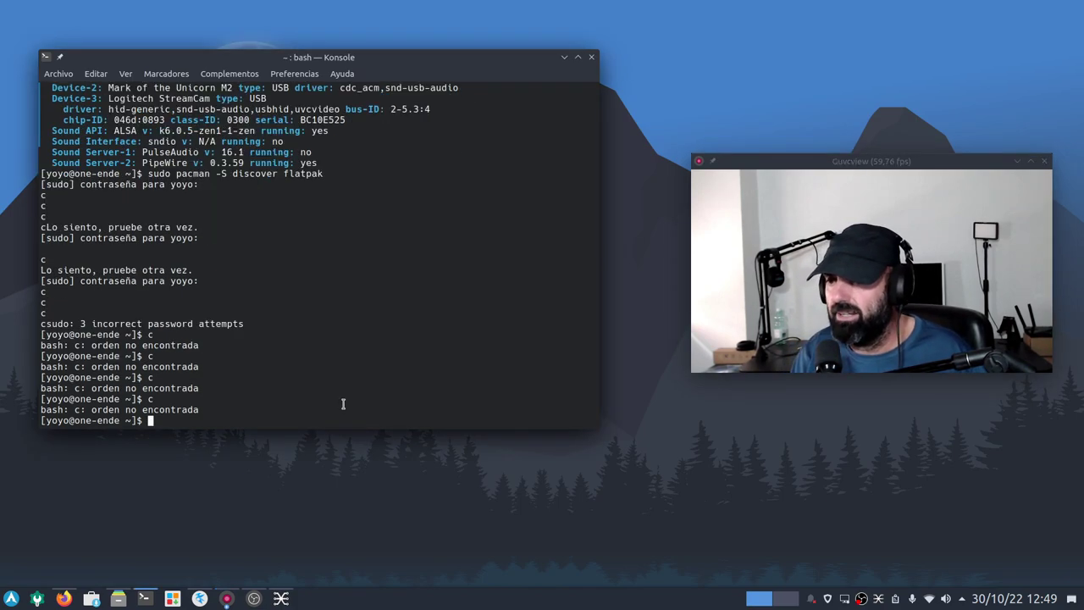
{"action": "left_click", "coordinate": [564, 57]}
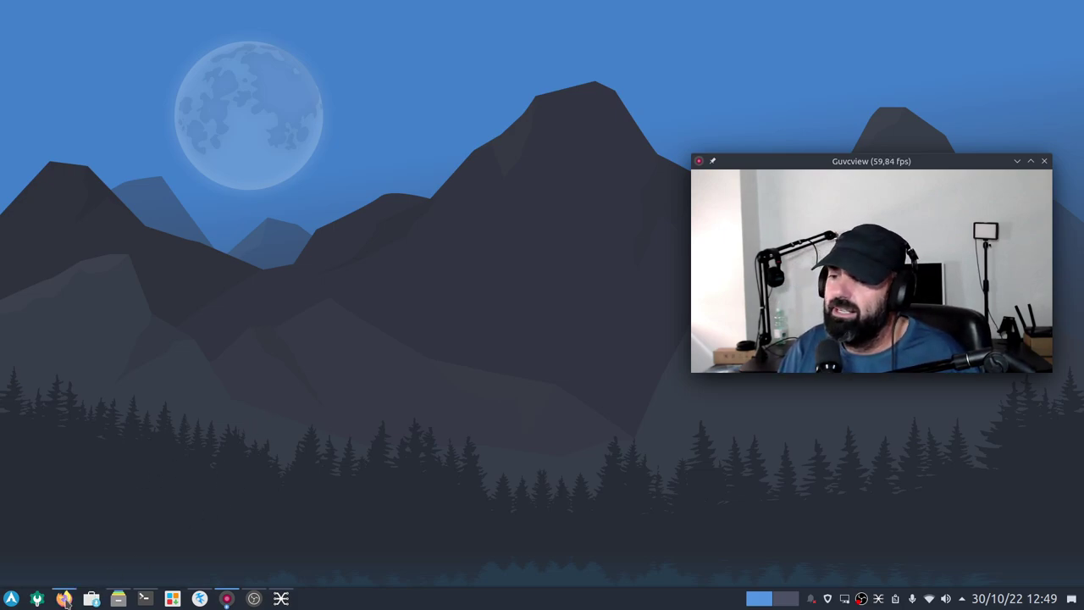
Open the Pamac package manager, enlarge its window to show all featured applications, and arrange it beside the webcam window.
{"action": "left_click_drag", "start_coordinate": [172, 597], "coordinate": [315, 239]}
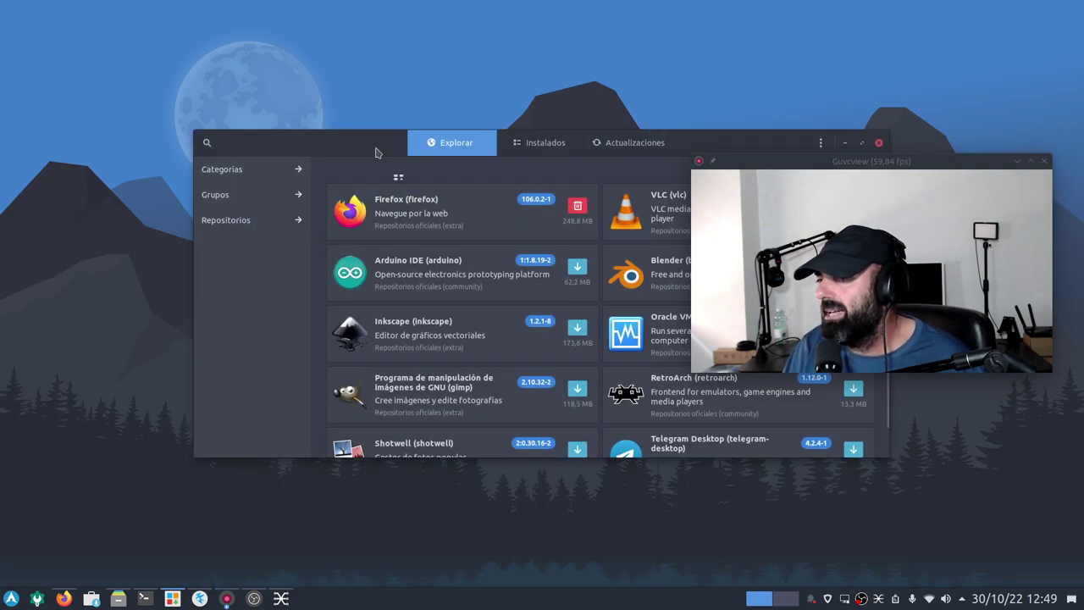
{"action": "left_click_drag", "start_coordinate": [379, 153], "coordinate": [275, 72]}
{"action": "left_click_drag", "start_coordinate": [931, 161], "coordinate": [982, 36]}
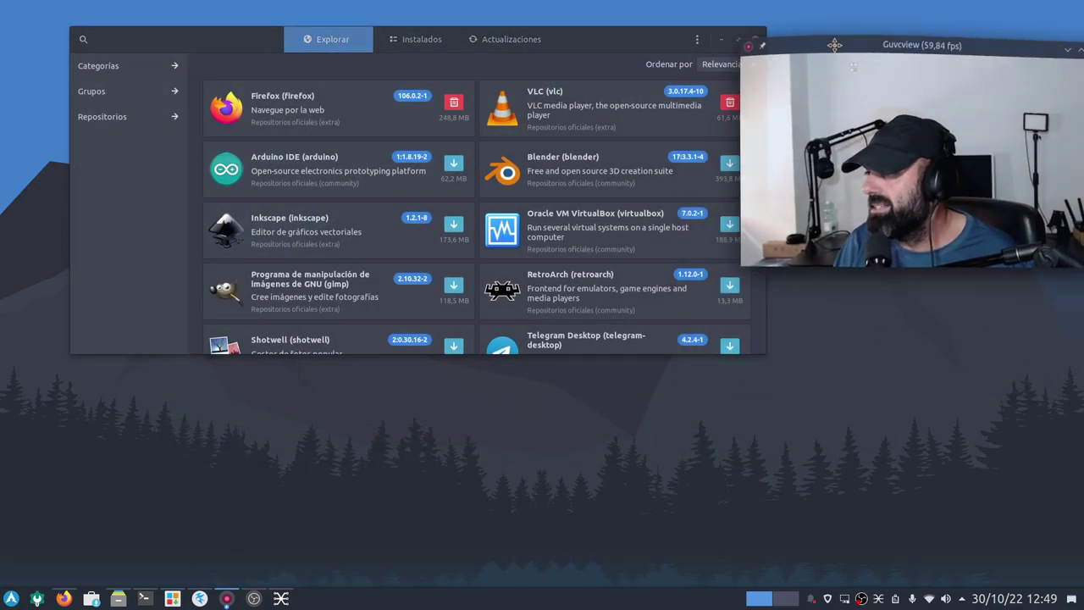
{"action": "left_click_drag", "start_coordinate": [773, 365], "coordinate": [962, 514]}
{"action": "left_click_drag", "start_coordinate": [300, 42], "coordinate": [215, 76]}
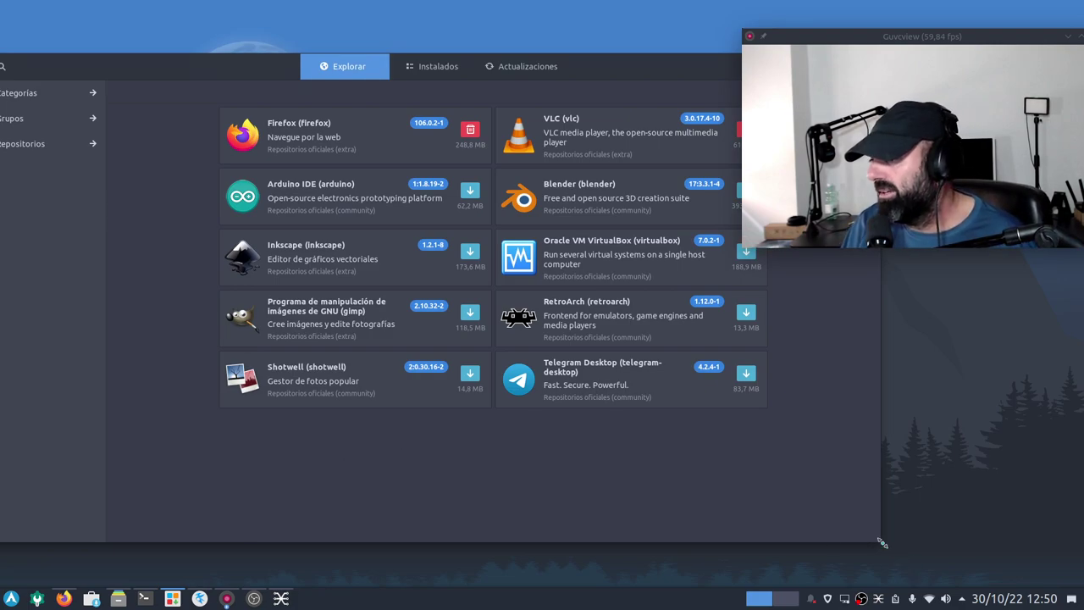
{"action": "left_click_drag", "start_coordinate": [880, 542], "coordinate": [739, 546]}
{"action": "left_click_drag", "start_coordinate": [148, 67], "coordinate": [188, 61]}
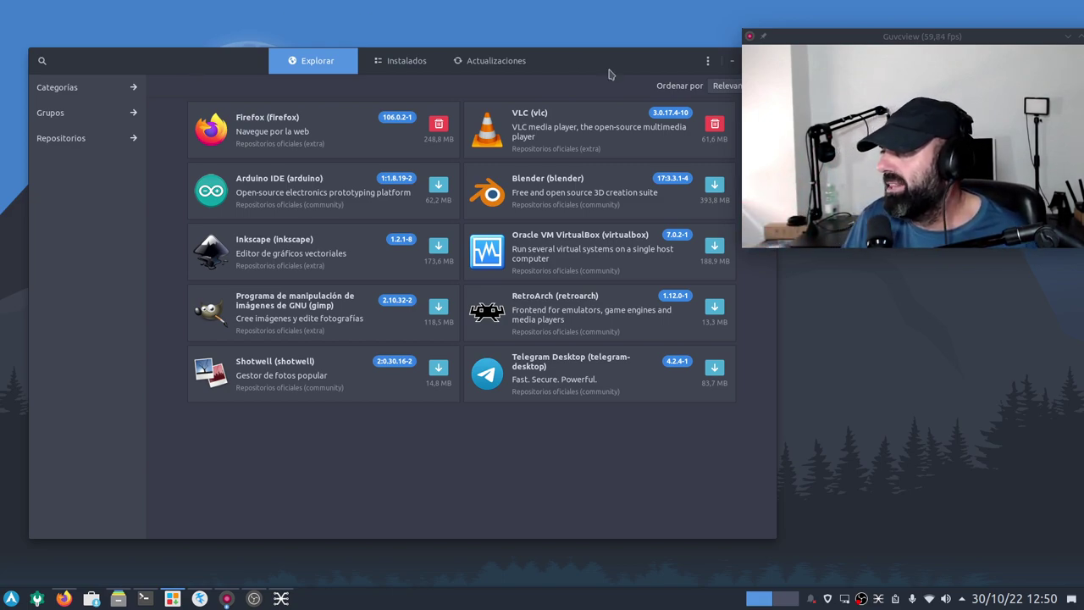
Try to open Pamac's preferences by entering the account password, cancel the authentication request, and close the error dialog.
{"action": "left_click", "coordinate": [708, 61]}
{"action": "left_click", "coordinate": [690, 153]}
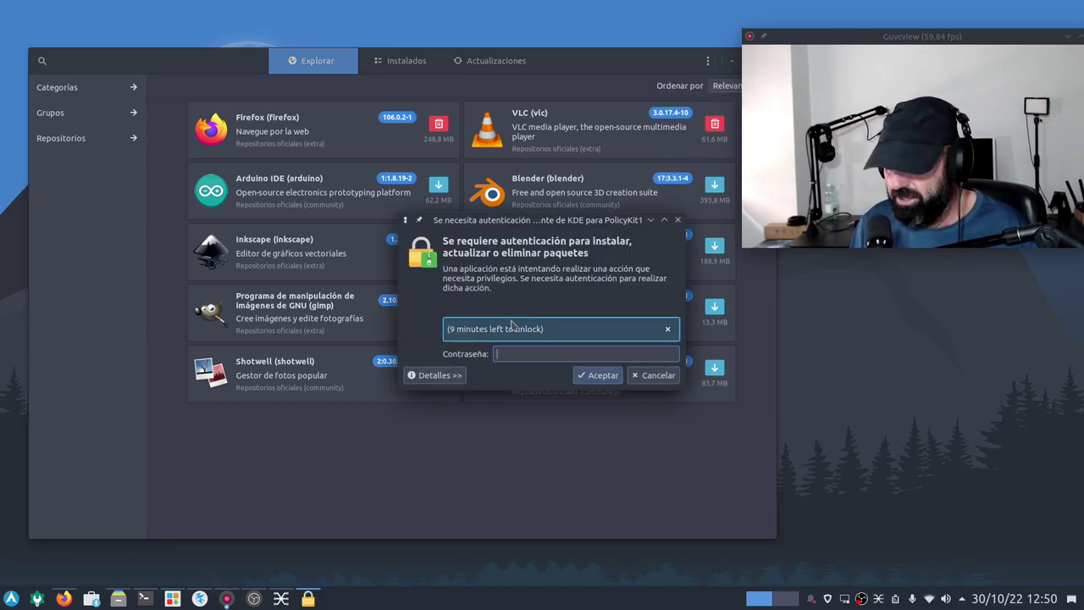
{"action": "type", "text": "***"}
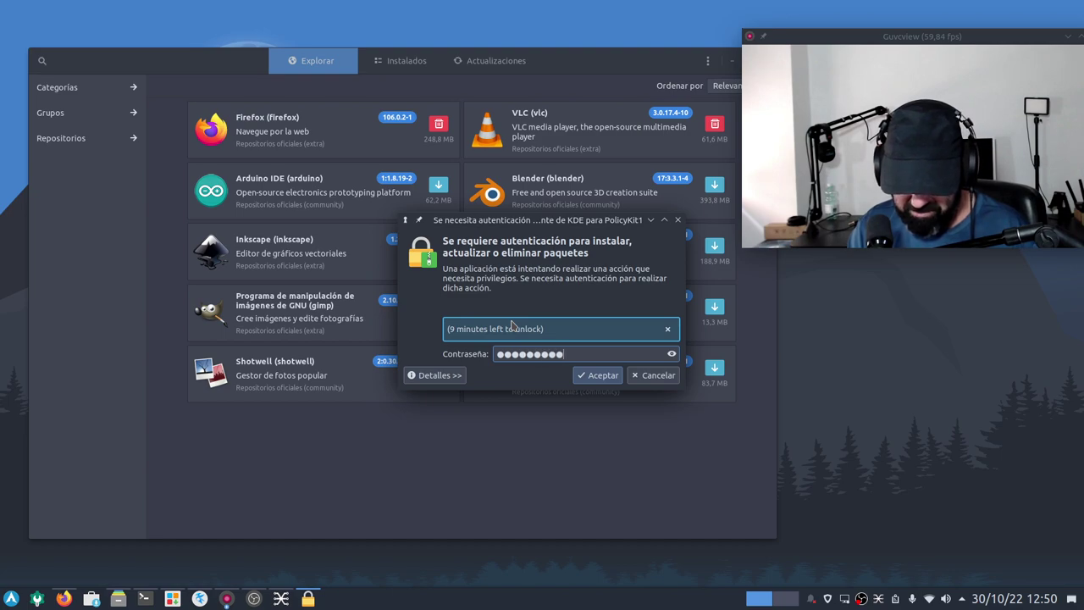
{"action": "type", "text": "*"}
{"action": "key", "text": "Return"}
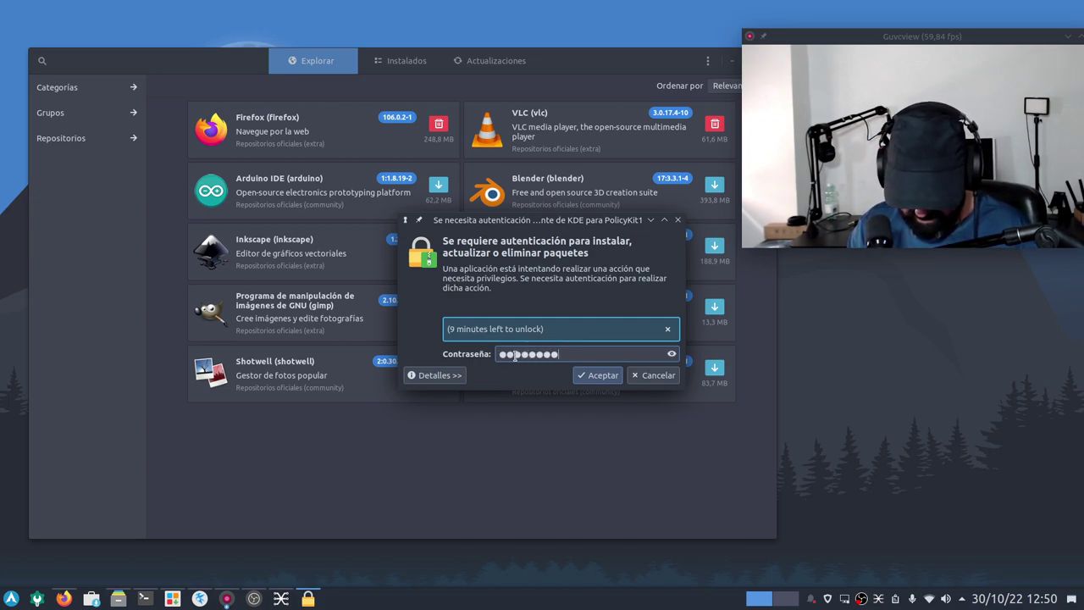
{"action": "type", "text": "****"}
{"action": "key", "text": "Return"}
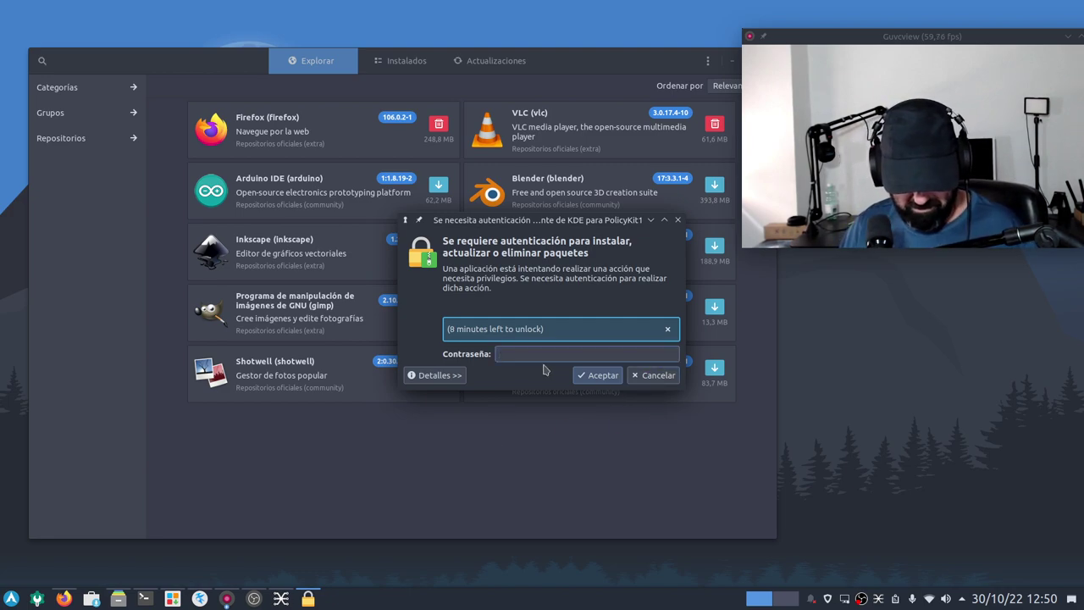
{"action": "left_click", "coordinate": [659, 380]}
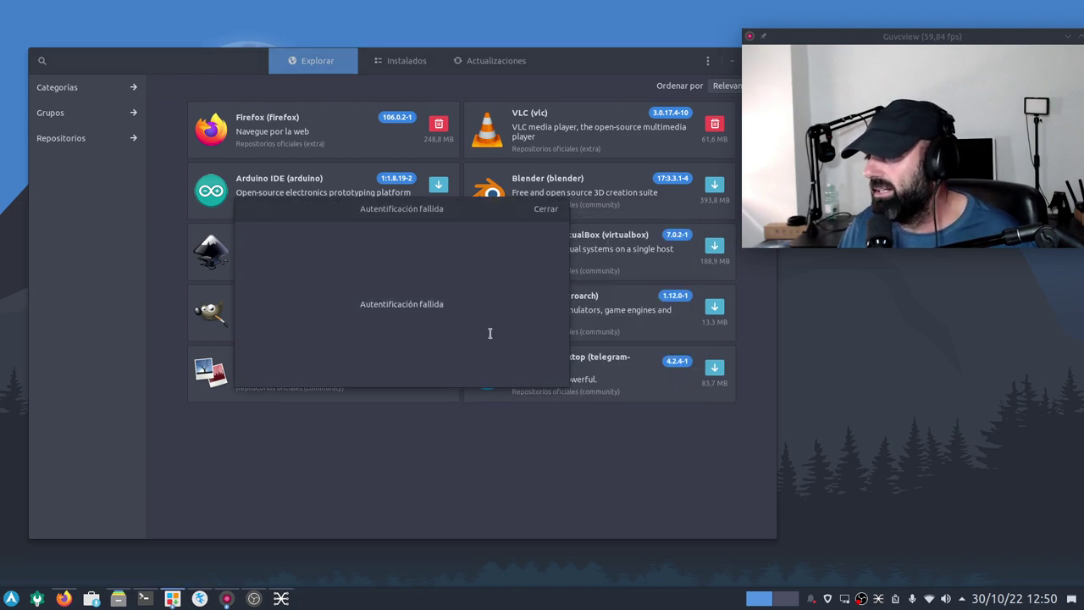
{"action": "left_click", "coordinate": [546, 208]}
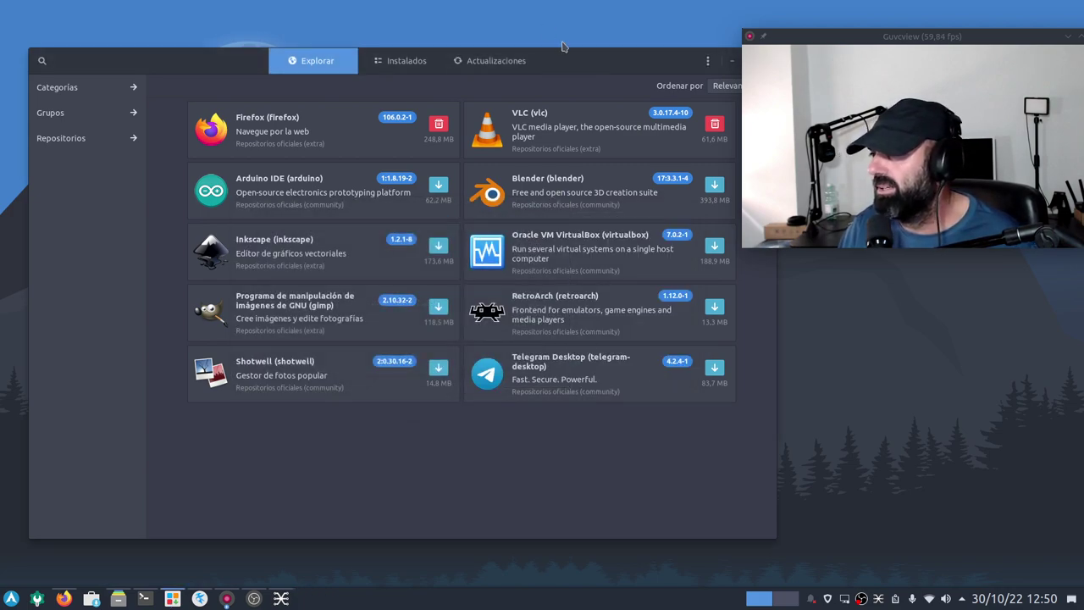
Move Pamac clear of the webcam window, retry opening its preferences with the account password, and dismiss the error dialog.
{"action": "left_click_drag", "start_coordinate": [585, 58], "coordinate": [511, 98]}
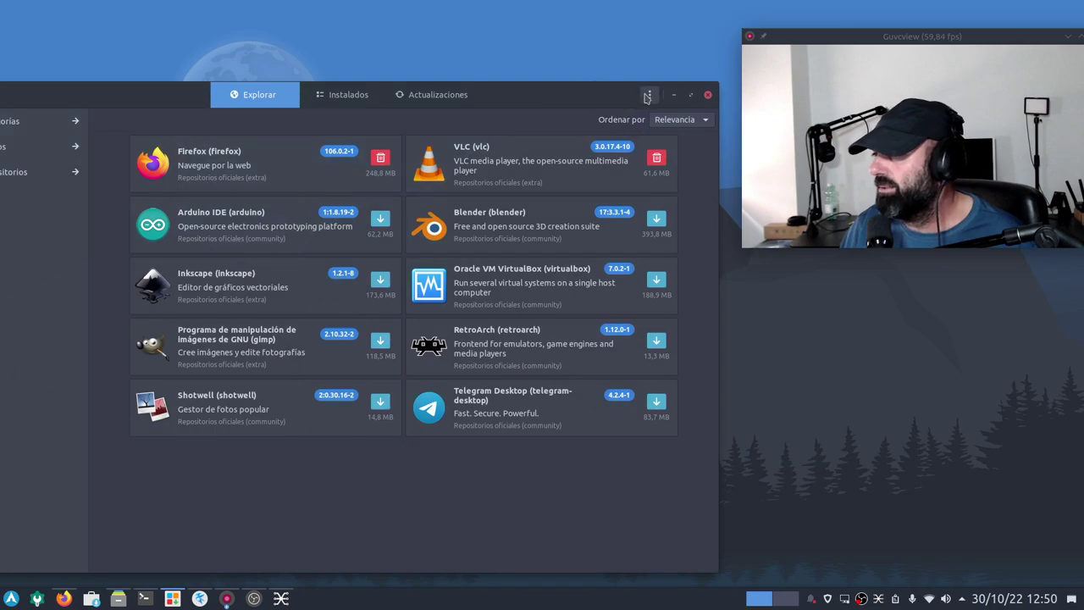
{"action": "left_click", "coordinate": [649, 94]}
{"action": "left_click", "coordinate": [642, 186]}
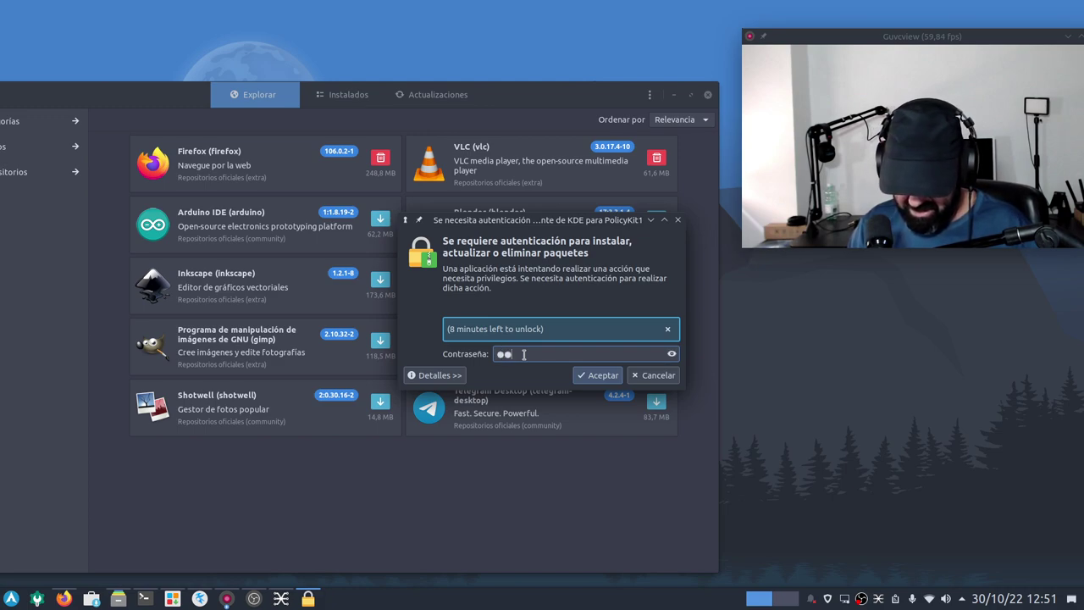
{"action": "type", "text": "●●●"}
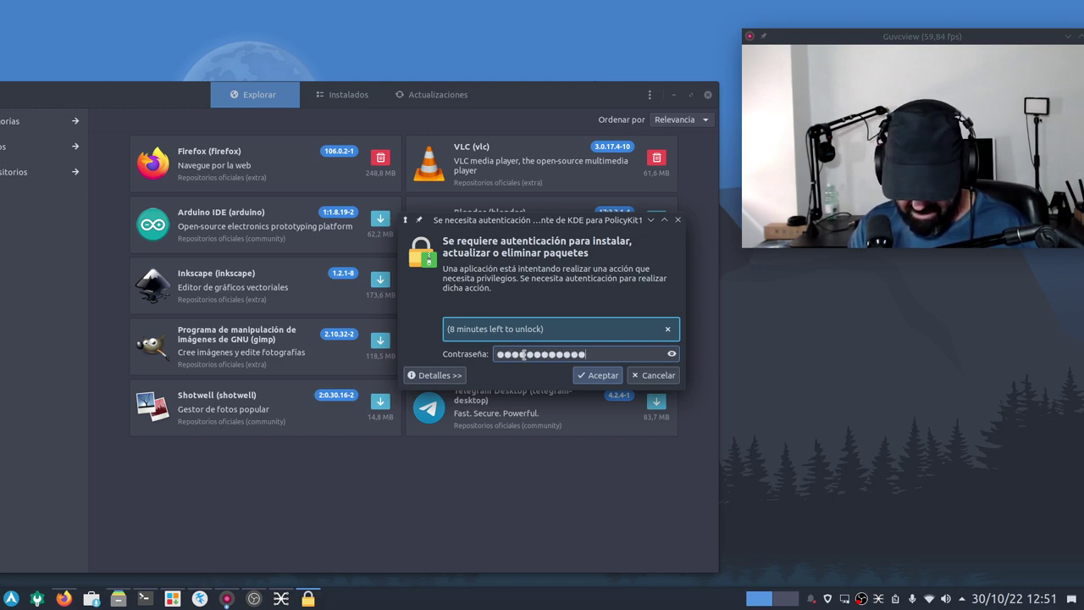
{"action": "key", "text": "Return"}
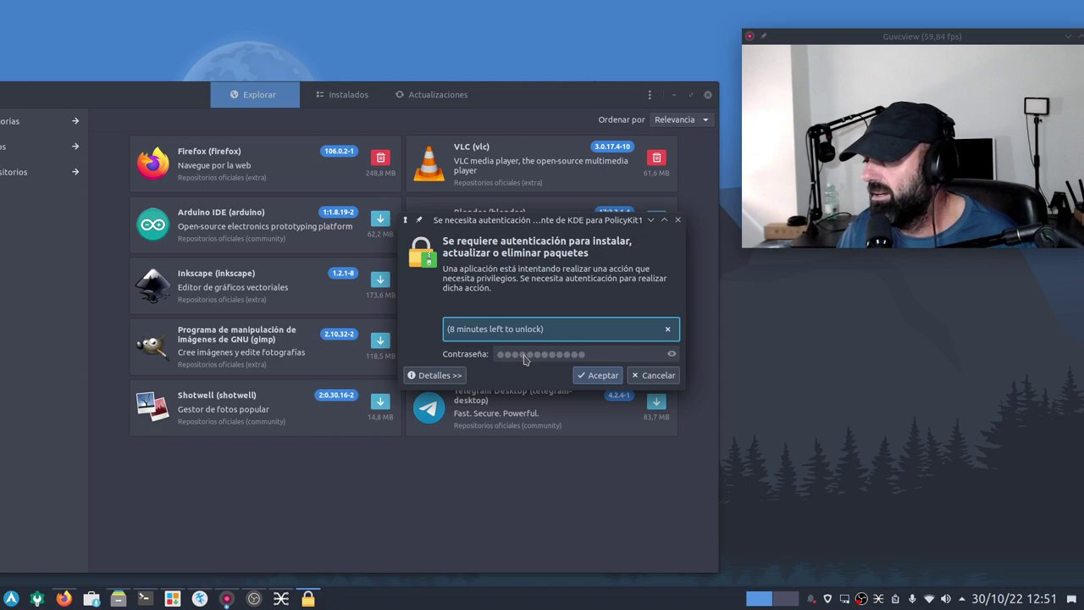
{"action": "left_click", "coordinate": [603, 375]}
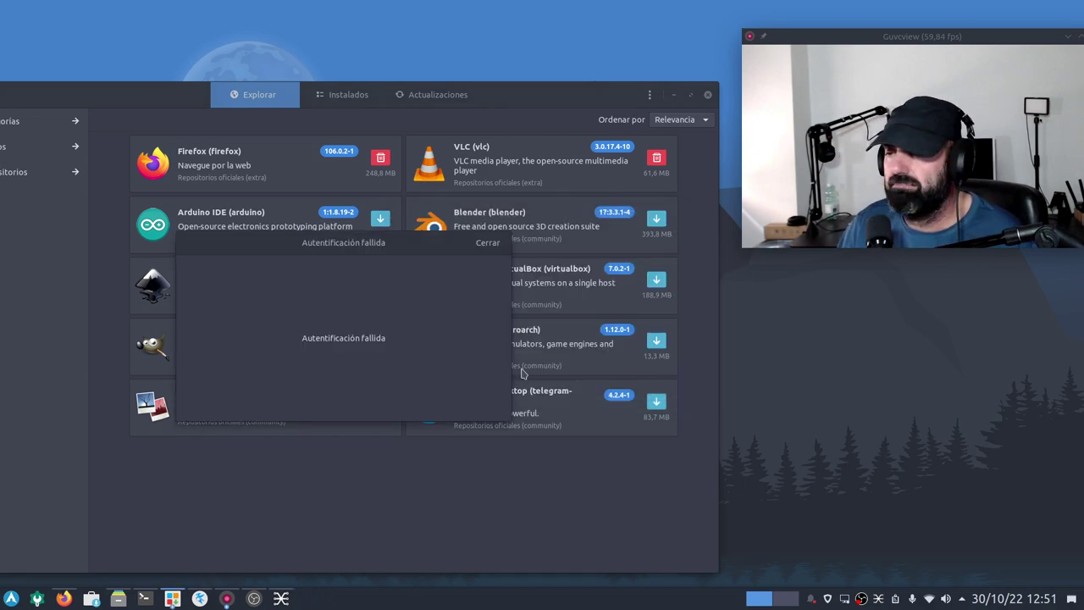
{"action": "left_click", "coordinate": [496, 244]}
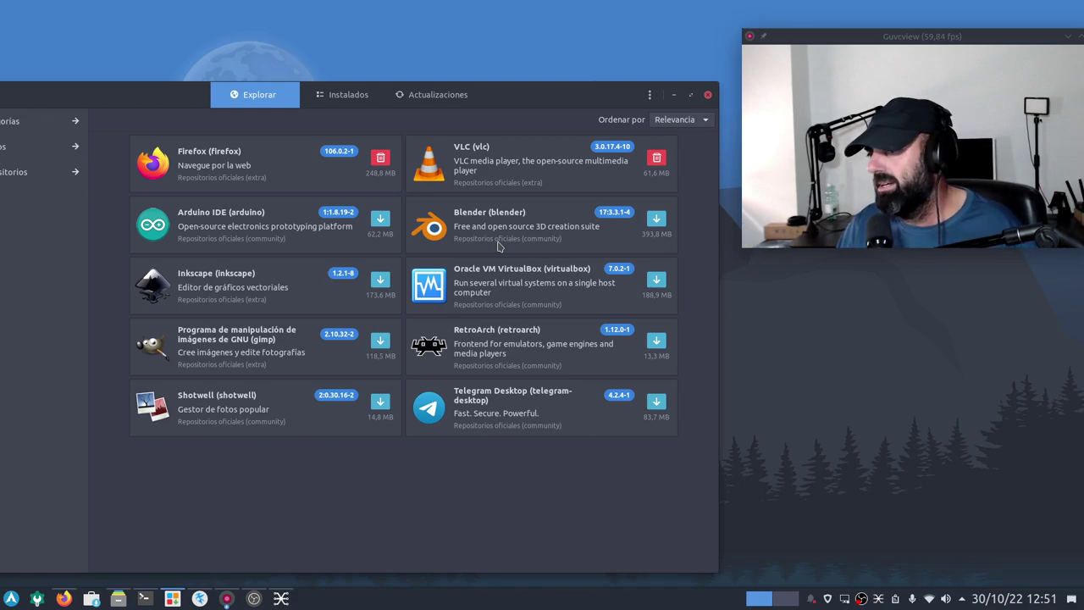
Search Pamac for "vlc", move its window clear of the webcam to view the package sources, and close Pamac.
{"action": "left_click_drag", "start_coordinate": [496, 109], "coordinate": [552, 123]}
{"action": "left_click", "coordinate": [40, 110]}
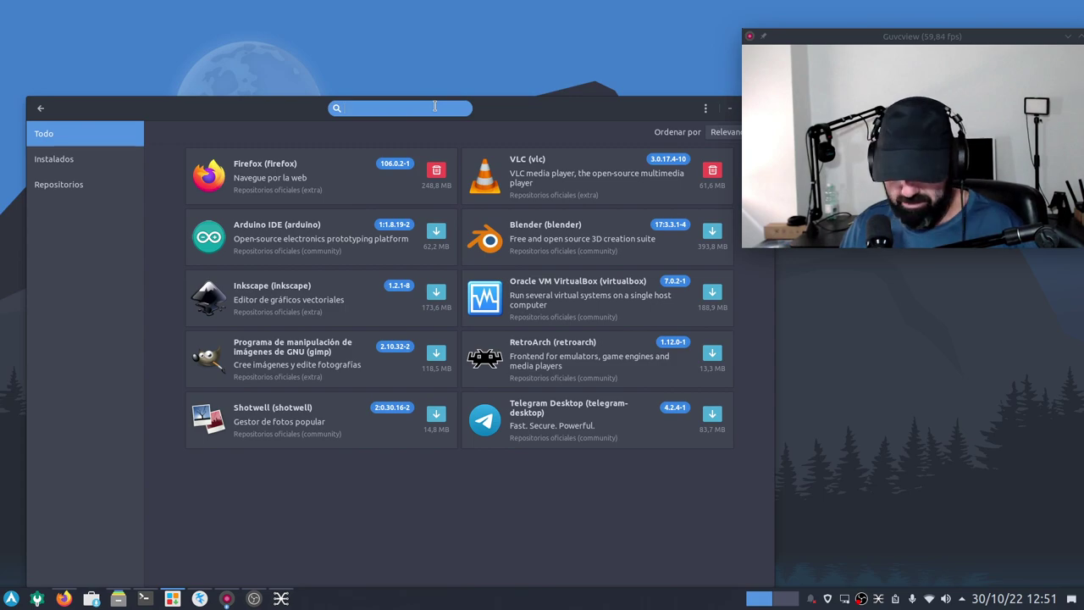
{"action": "type", "text": "vlc"}
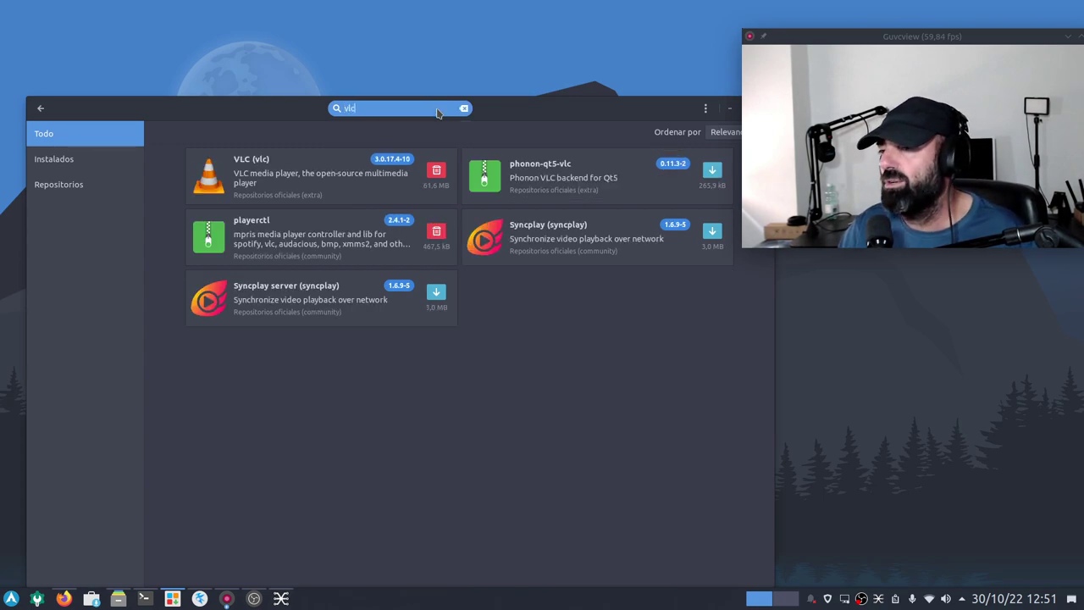
{"action": "left_click_drag", "start_coordinate": [591, 115], "coordinate": [524, 129]}
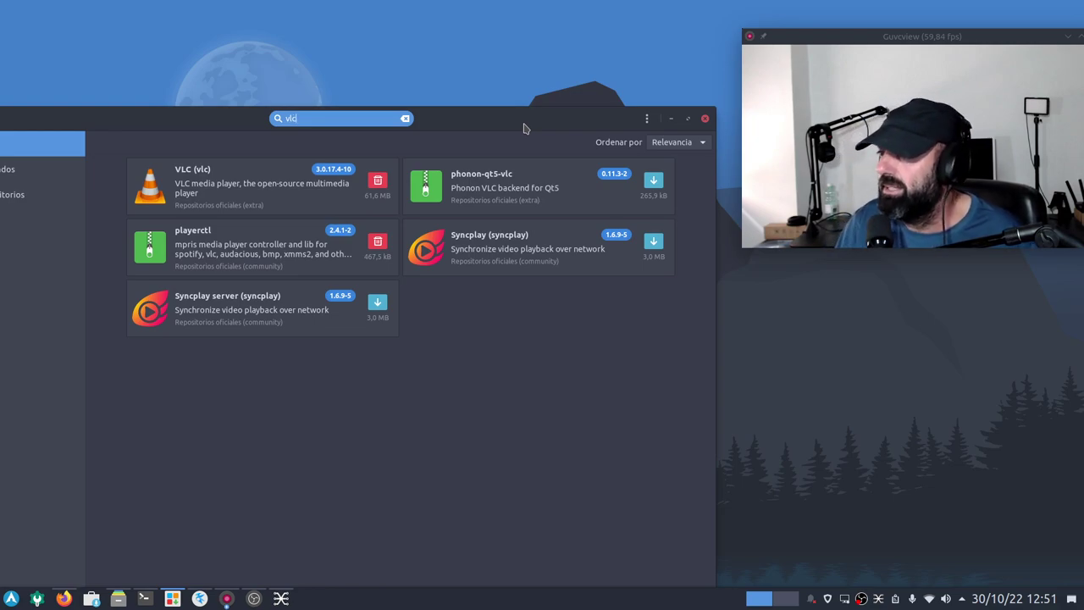
{"action": "left_click", "coordinate": [705, 118]}
Switch to the AUR pamac search in Firefox, review the pamac-aur package details, and return to the search results.
{"action": "left_click", "coordinate": [64, 599]}
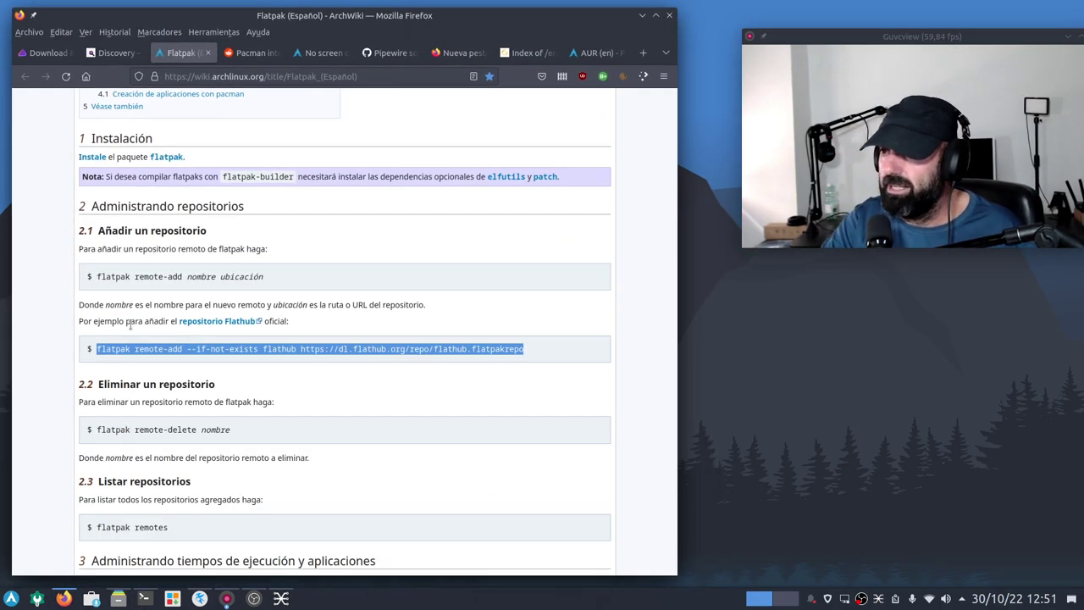
{"action": "left_click", "coordinate": [594, 52]}
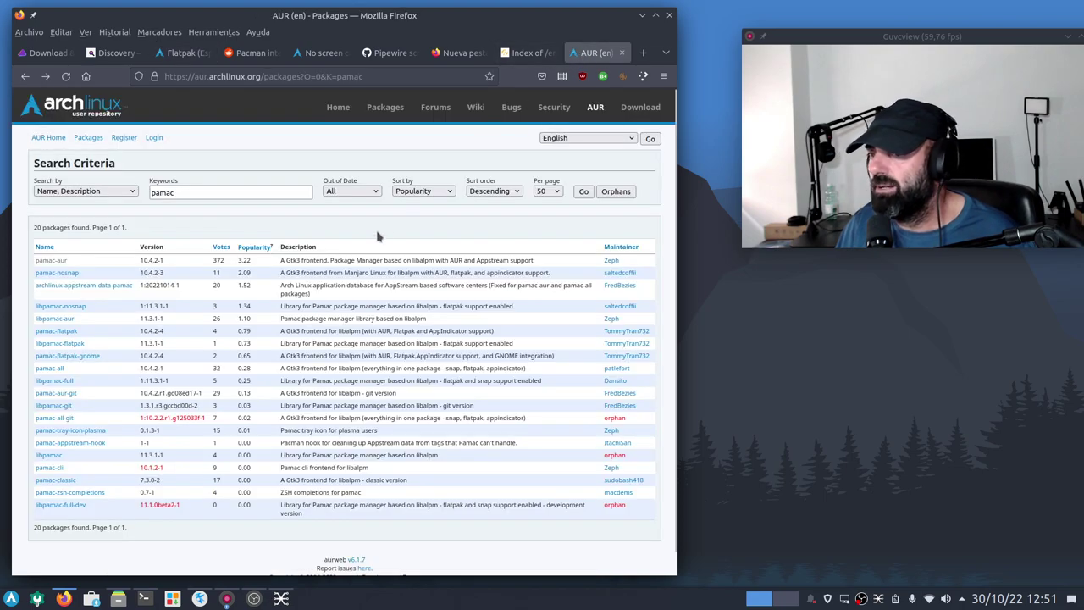
{"action": "left_click", "coordinate": [52, 261]}
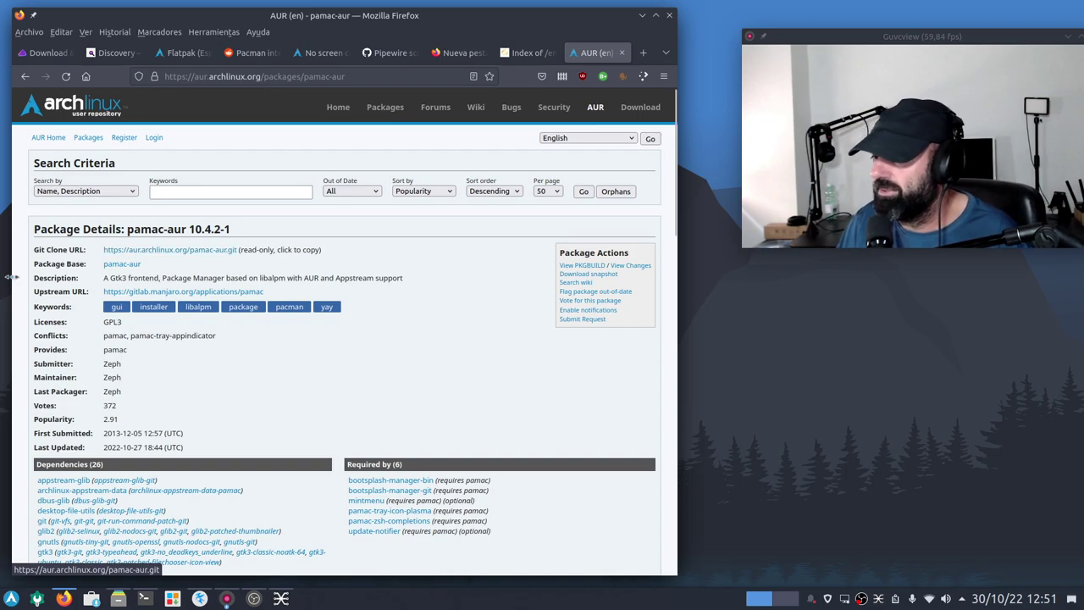
{"action": "scroll", "coordinate": [331, 375], "scroll_direction": "down", "scroll_amount": 9}
{"action": "scroll", "coordinate": [330, 375], "scroll_direction": "up", "scroll_amount": 10}
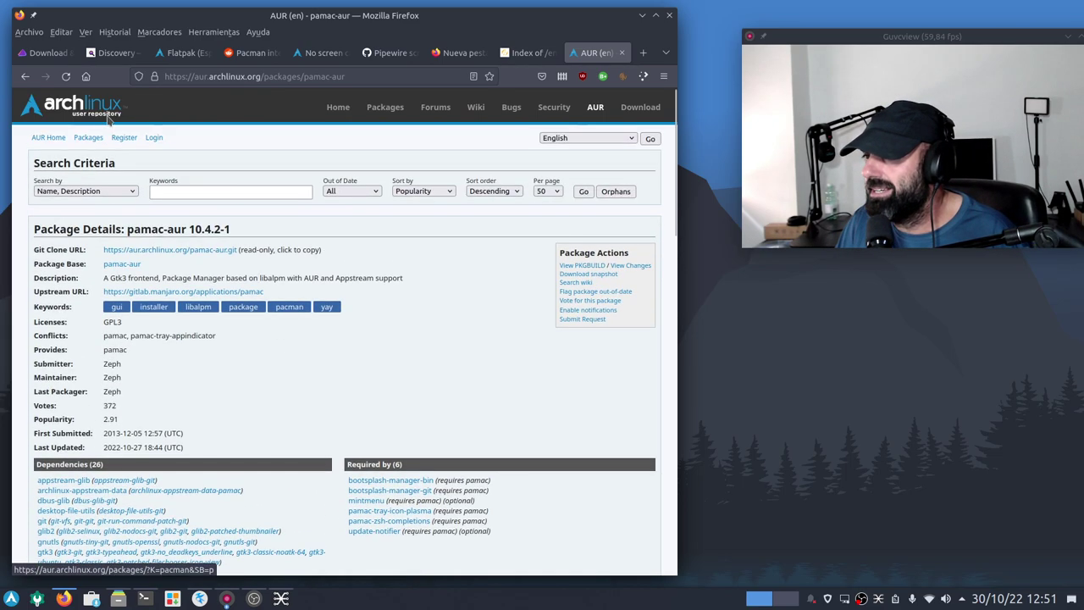
{"action": "key", "text": "alt+Left"}
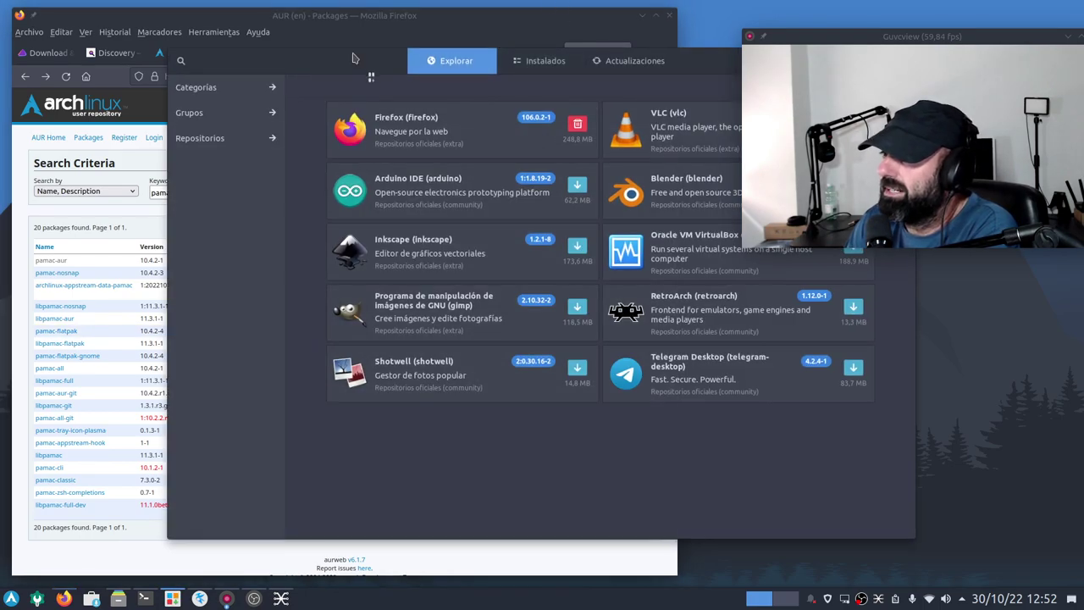
Reopen Pamac over the AUR results, move its window clear of the webcam, close it, and minimize Firefox.
{"action": "left_click_drag", "start_coordinate": [348, 18], "coordinate": [166, 109]}
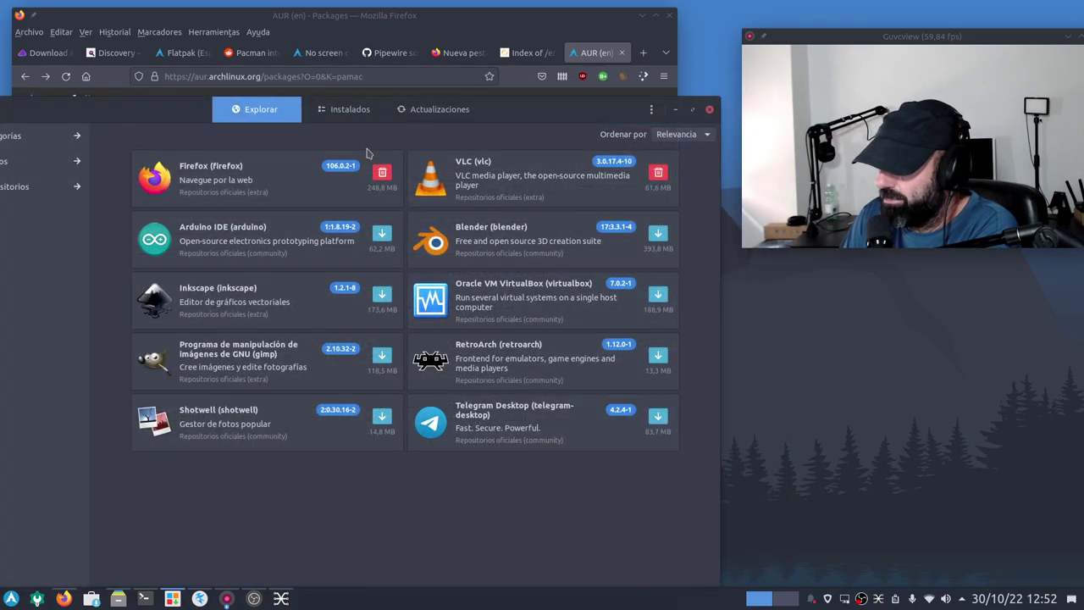
{"action": "left_click", "coordinate": [710, 110]}
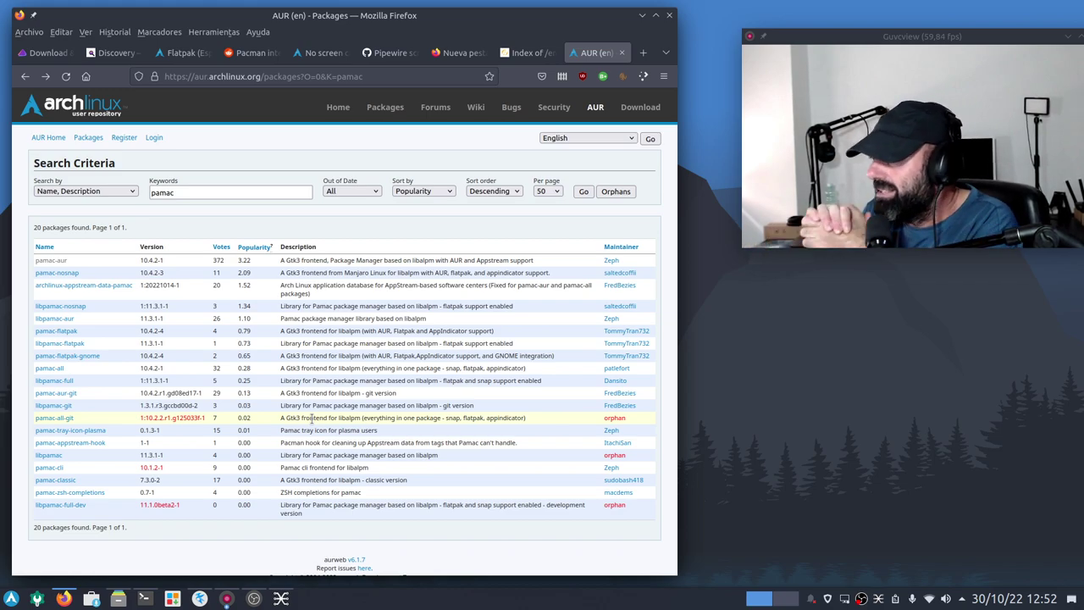
{"action": "left_click", "coordinate": [655, 17]}
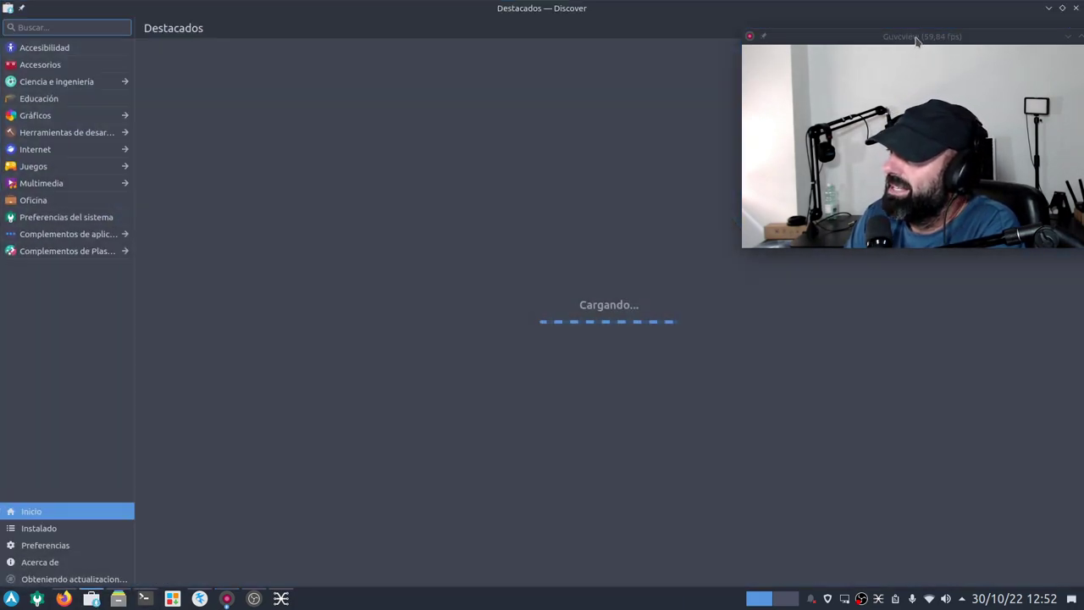
Examine the software sources in Discover's preferences with the webcam window moved down, and return to the AUR results in Firefox.
{"action": "left_click_drag", "start_coordinate": [914, 40], "coordinate": [909, 121]}
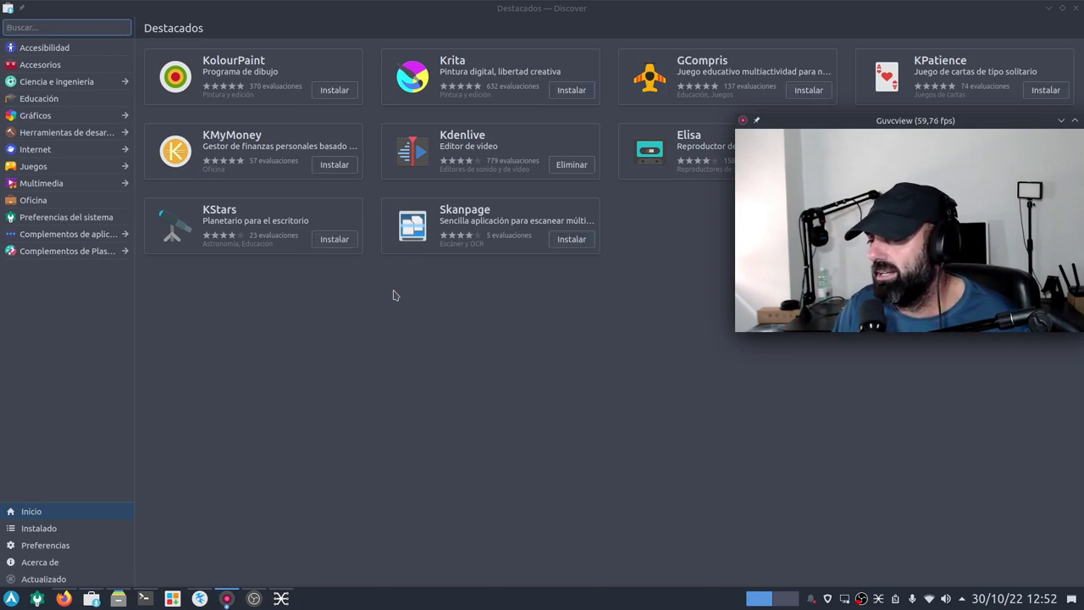
{"action": "left_click", "coordinate": [42, 546]}
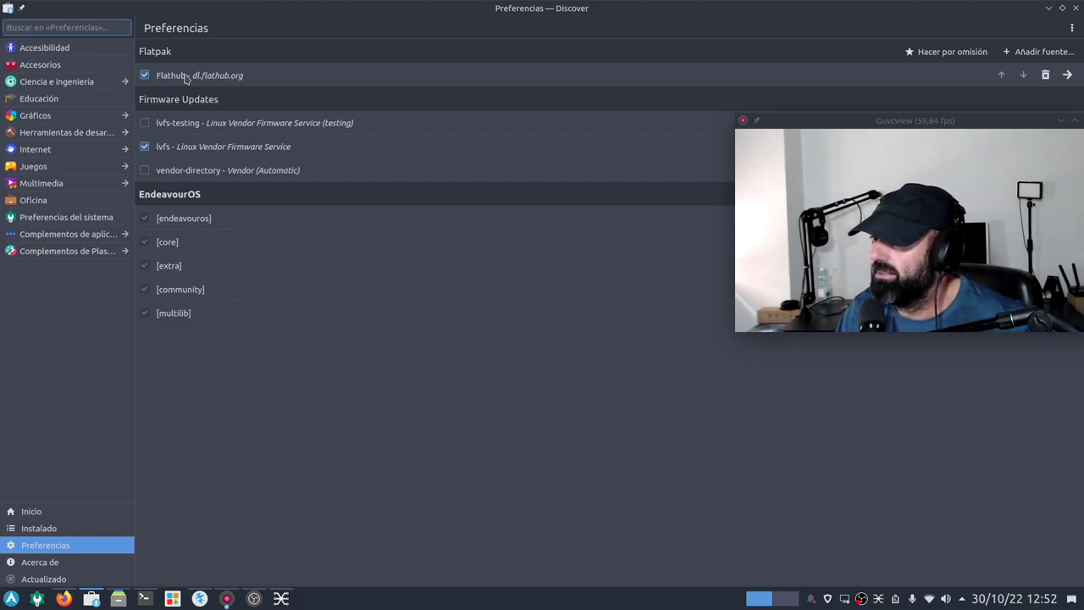
{"action": "left_click", "coordinate": [1048, 8]}
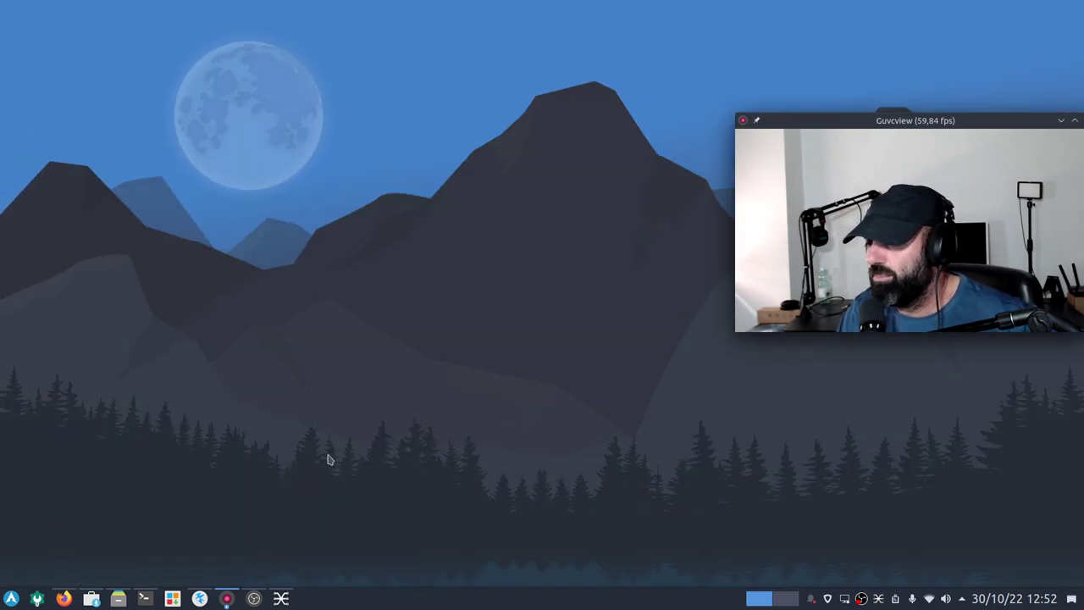
{"action": "left_click", "coordinate": [63, 598]}
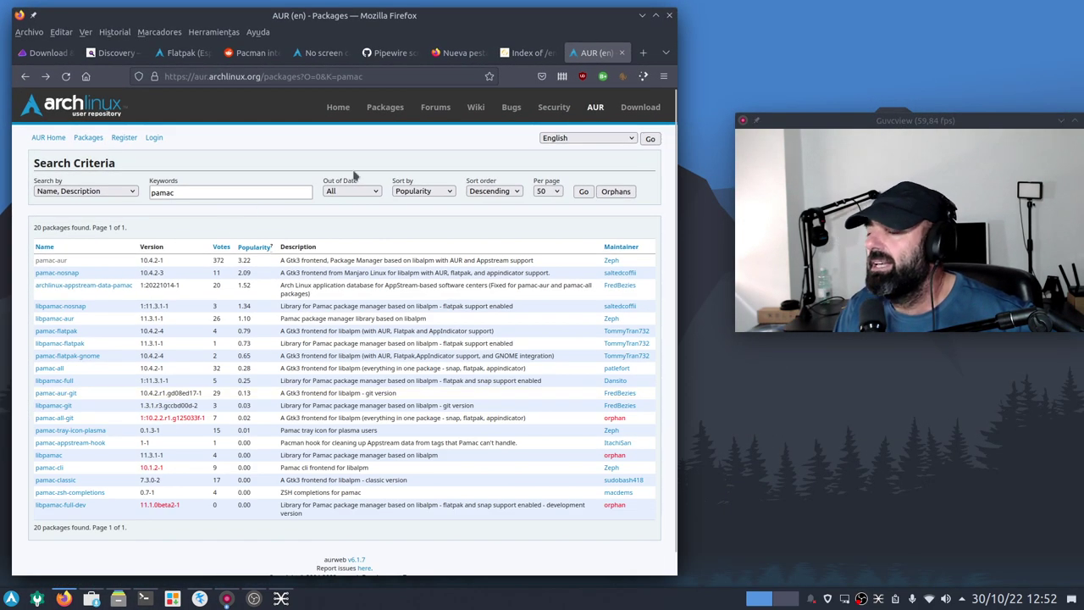
Switch to the Reddit thread on Pacman integration with KDE Discover, read the post and replies, and highlight the packagekit-qt5 package name.
{"action": "left_click", "coordinate": [529, 52]}
{"action": "left_click", "coordinate": [456, 55]}
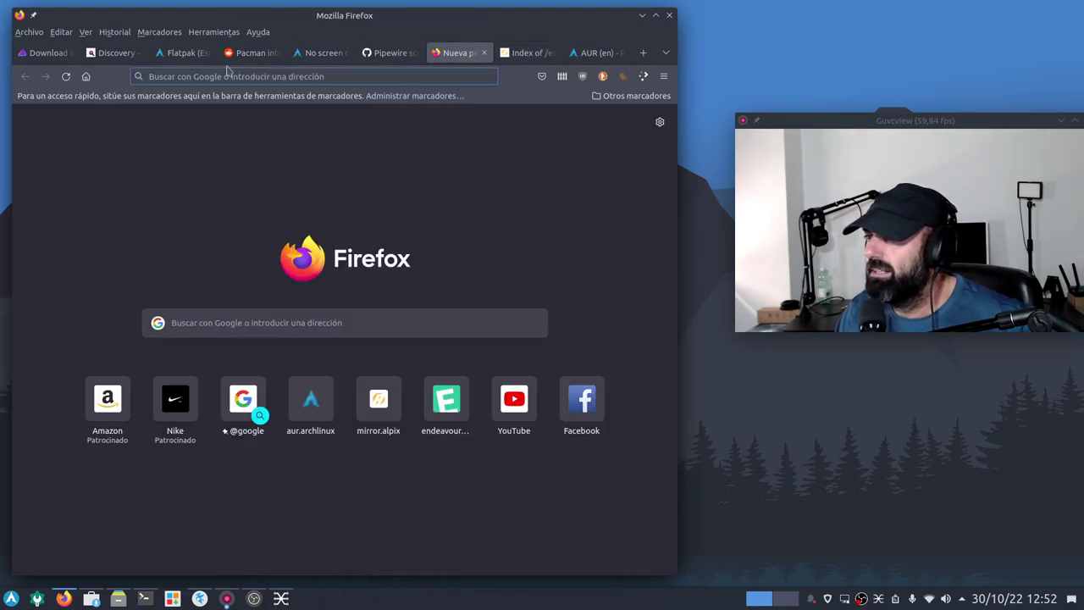
{"action": "left_click", "coordinate": [119, 56]}
{"action": "left_click", "coordinate": [178, 55]}
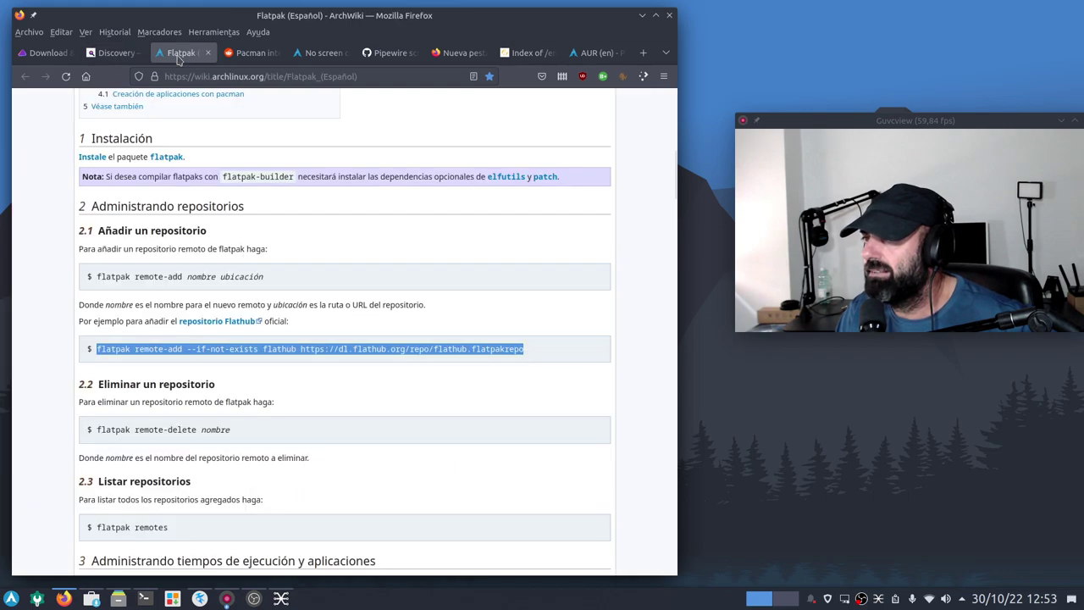
{"action": "left_click", "coordinate": [264, 56]}
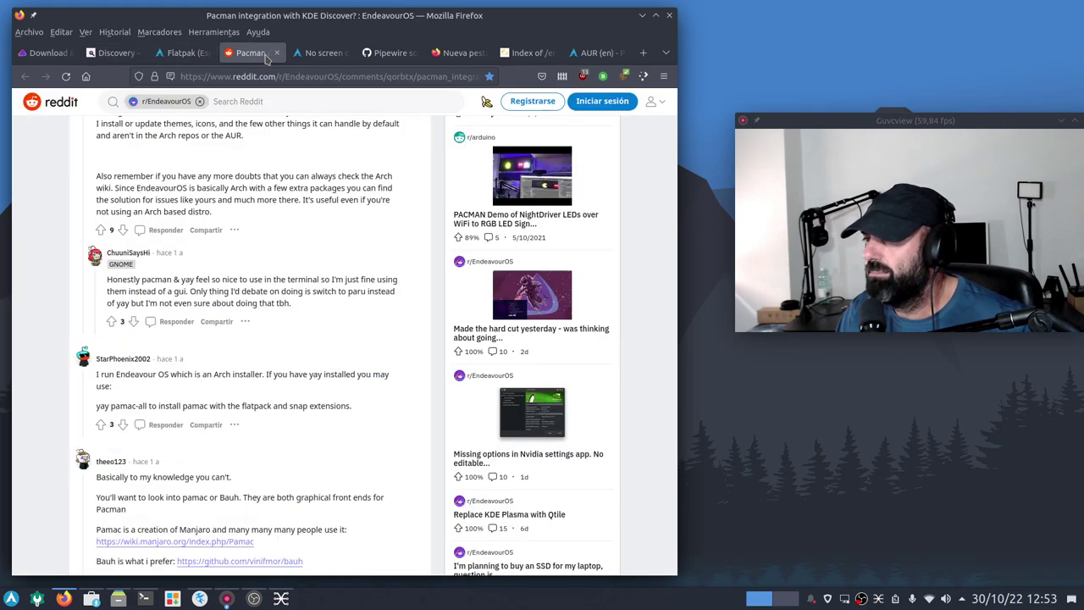
{"action": "scroll", "coordinate": [190, 271], "scroll_direction": "up", "scroll_amount": 10}
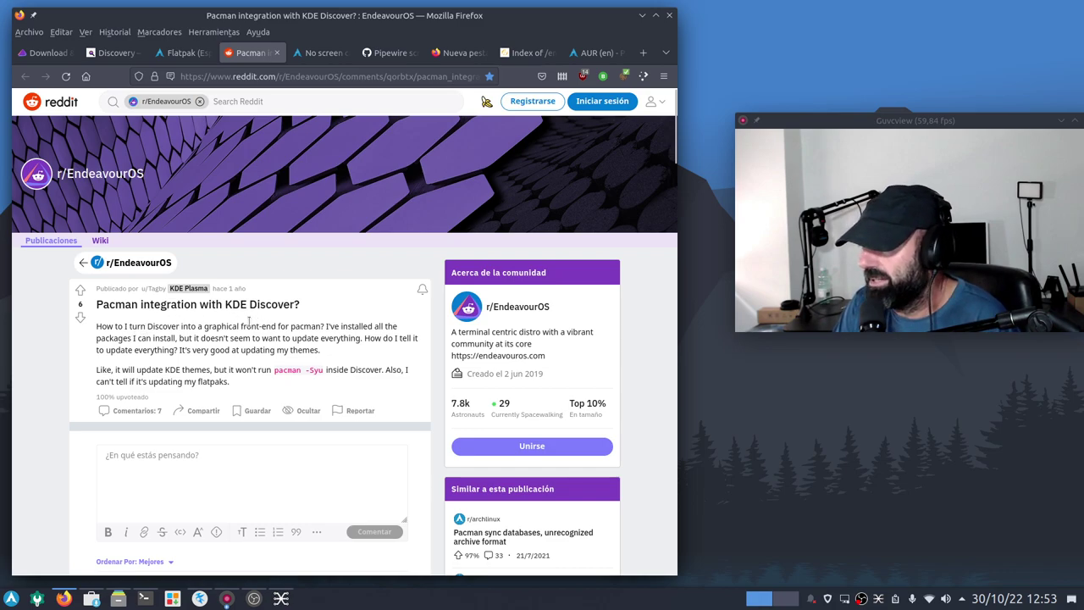
{"action": "scroll", "coordinate": [248, 322], "scroll_direction": "down", "scroll_amount": 3}
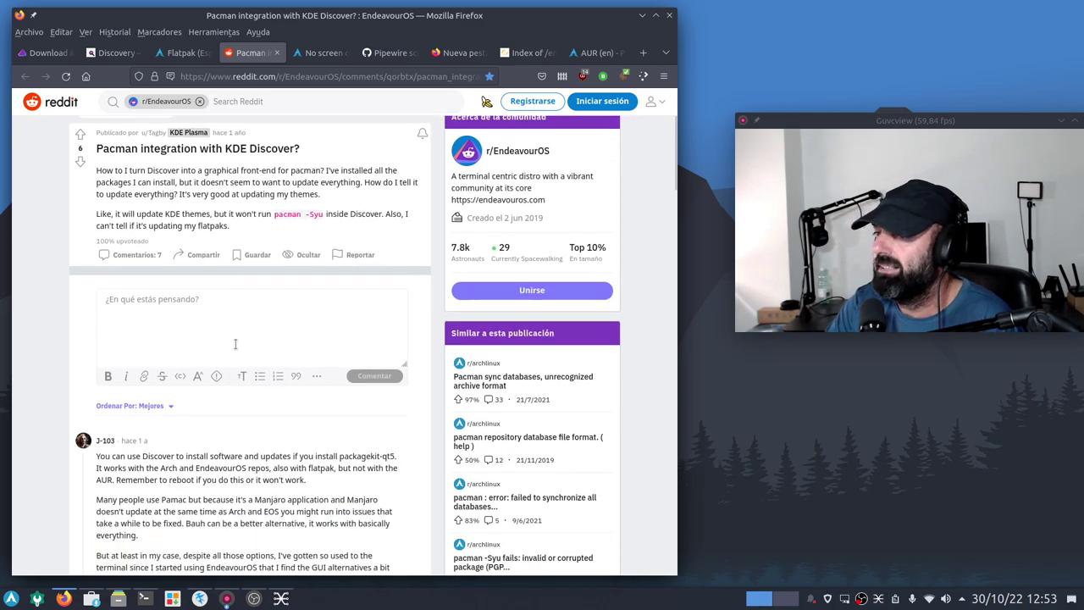
{"action": "scroll", "coordinate": [235, 344], "scroll_direction": "down", "scroll_amount": 10}
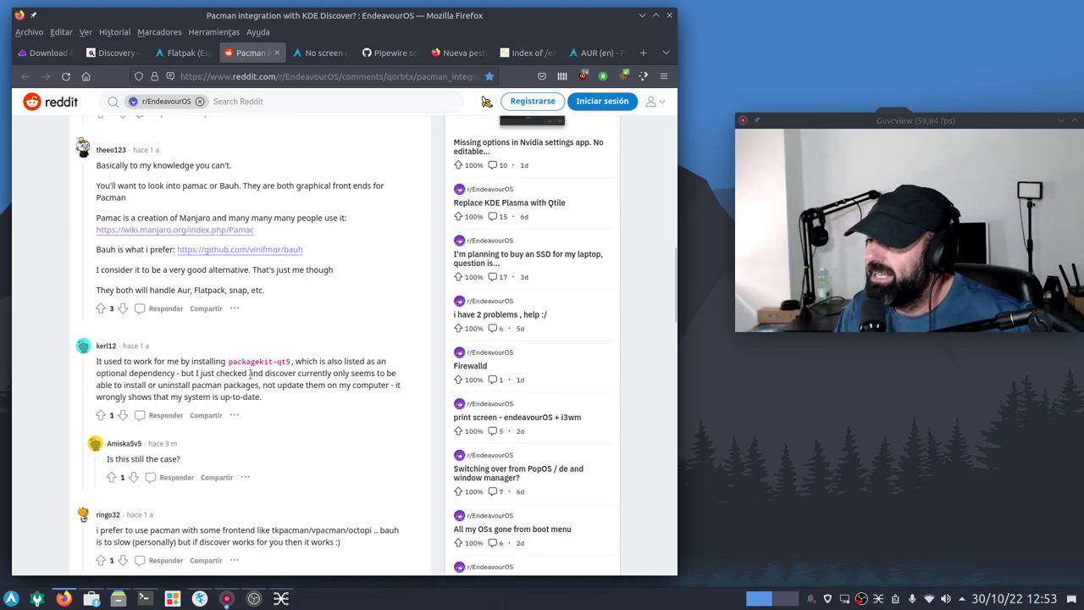
{"action": "left_click_drag", "start_coordinate": [229, 362], "coordinate": [283, 357]}
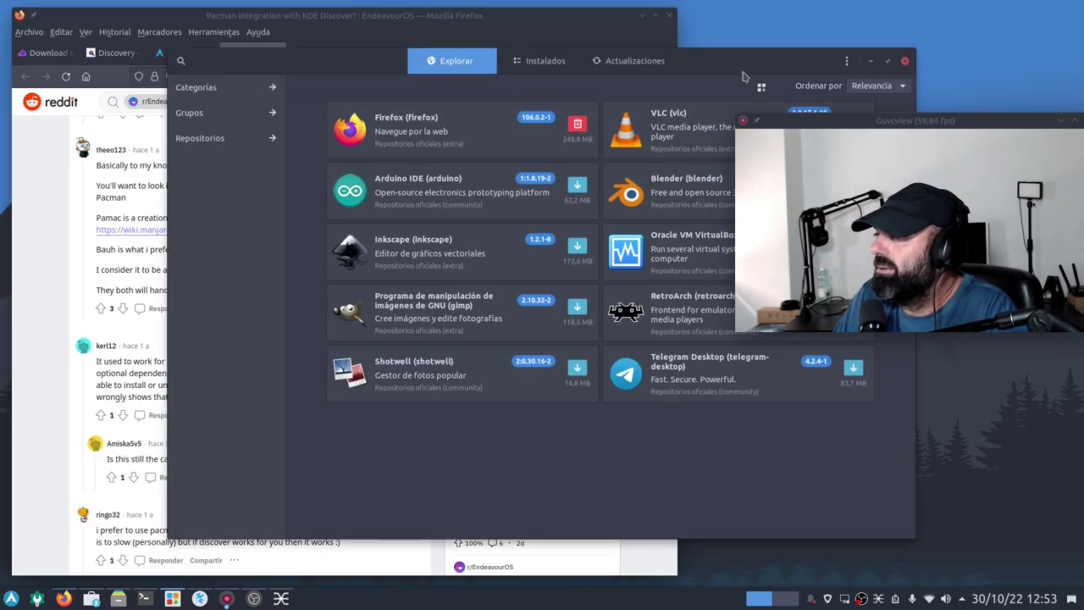
Move the Pamac window clear of the webcam to view its package catalog, close it, and minimize Firefox.
{"action": "left_click_drag", "start_coordinate": [742, 76], "coordinate": [540, 199]}
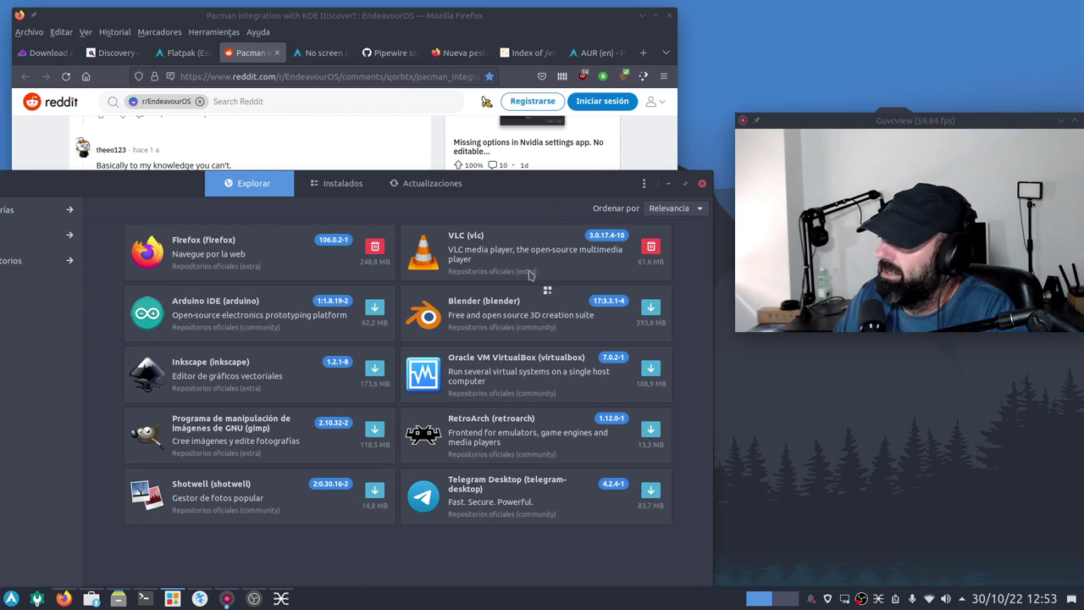
{"action": "left_click", "coordinate": [701, 184]}
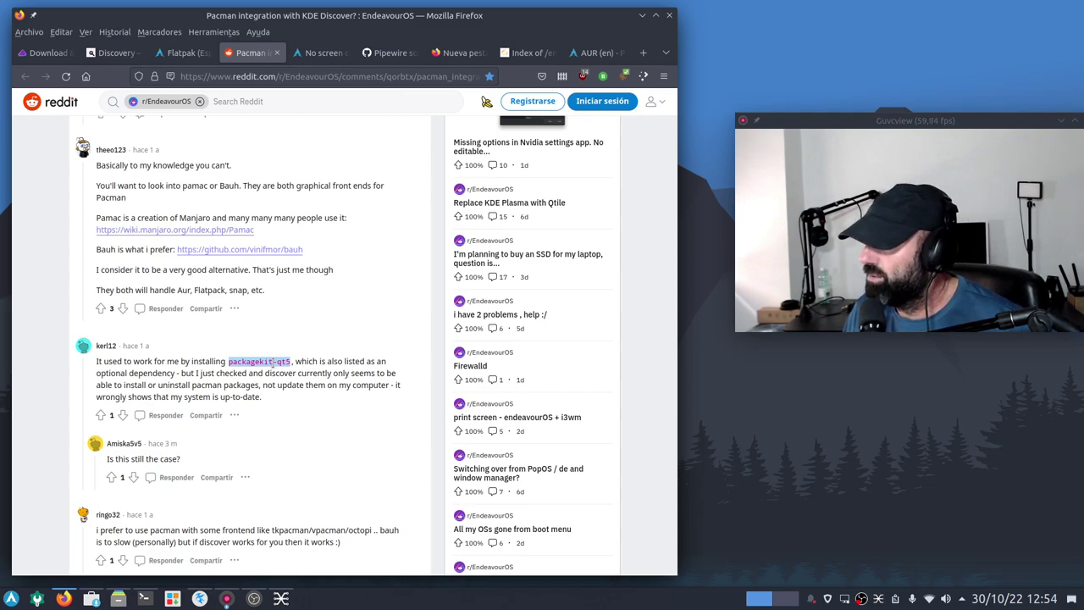
{"action": "left_click", "coordinate": [642, 16]}
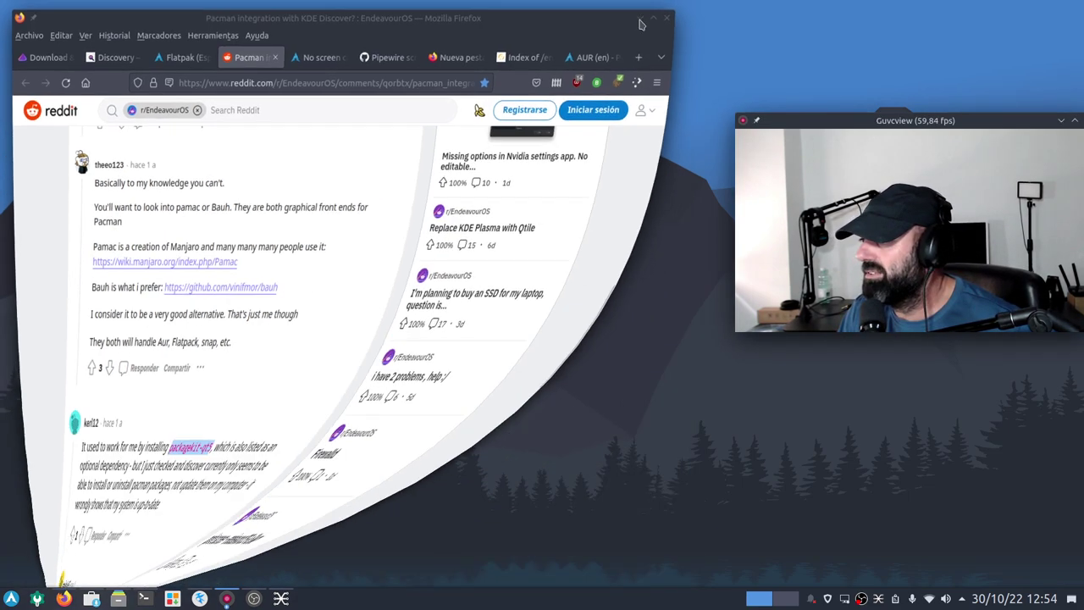
Switch to OBS, examine the available source types including the PipeWire screen capture, and minimize OBS.
{"action": "left_click", "coordinate": [253, 598]}
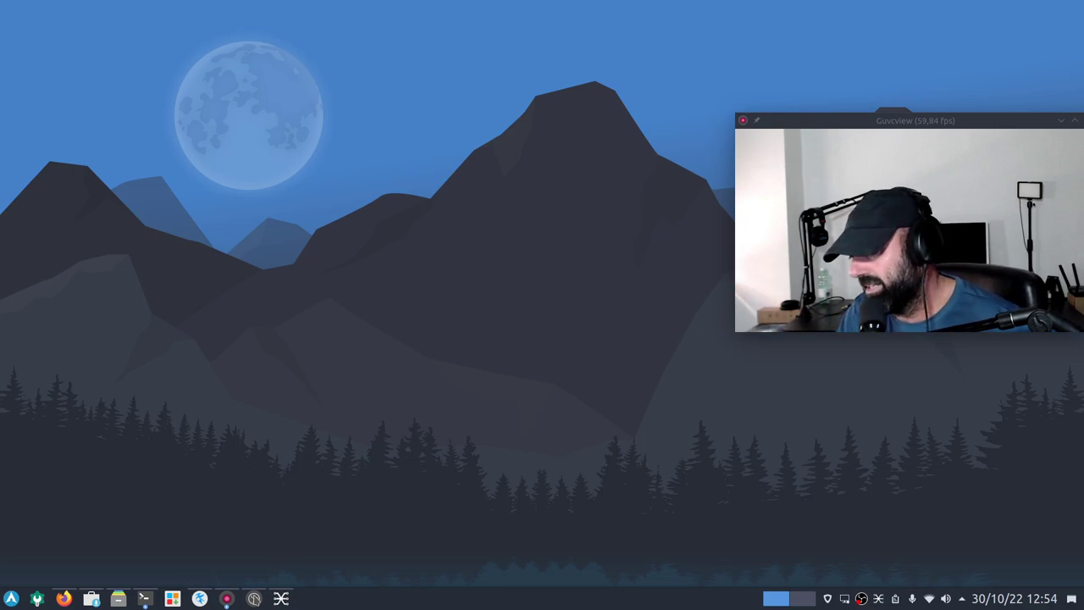
{"action": "left_click", "coordinate": [254, 599]}
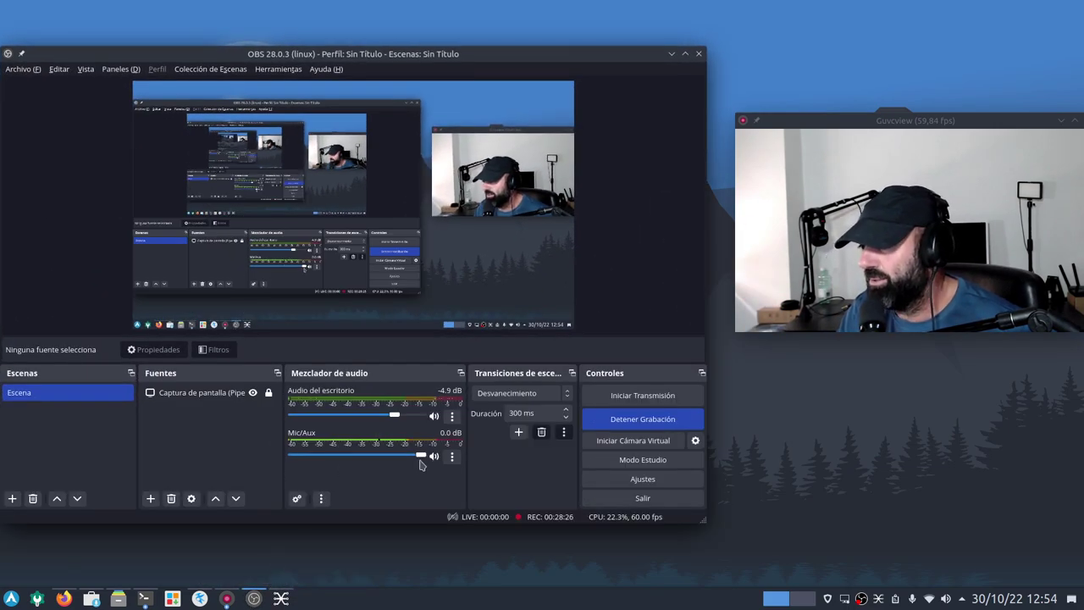
{"action": "left_click_drag", "start_coordinate": [474, 54], "coordinate": [490, 49]}
{"action": "left_click", "coordinate": [165, 496]}
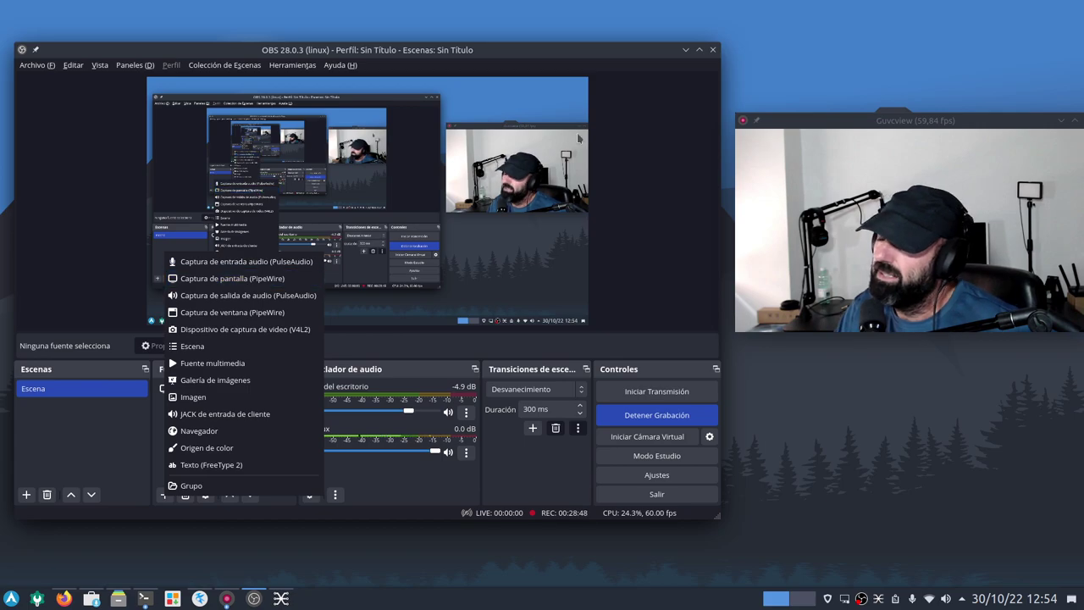
{"action": "left_click", "coordinate": [266, 279]}
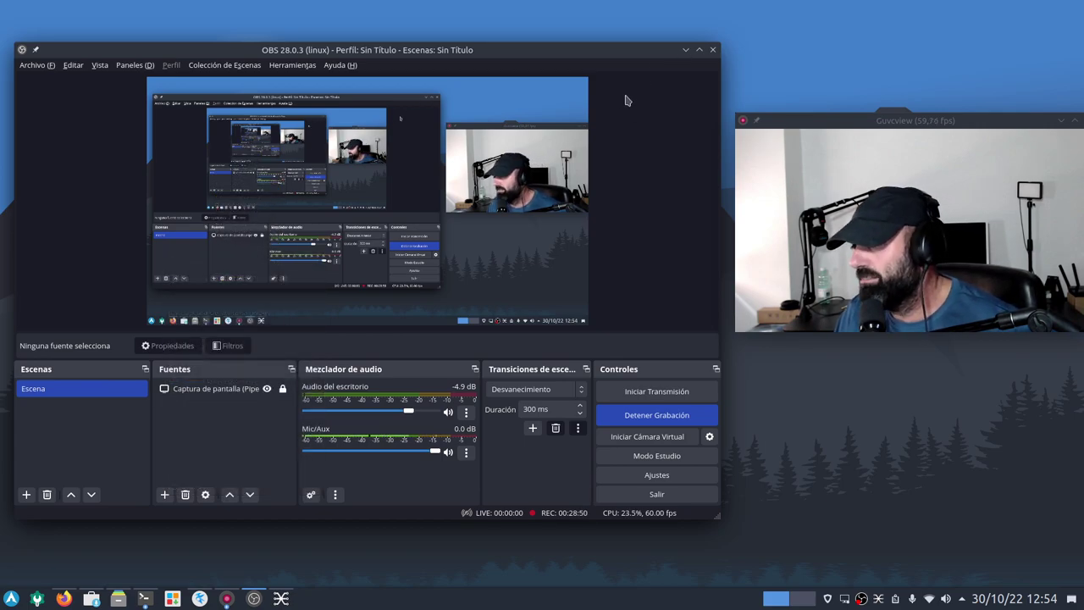
{"action": "left_click", "coordinate": [686, 51]}
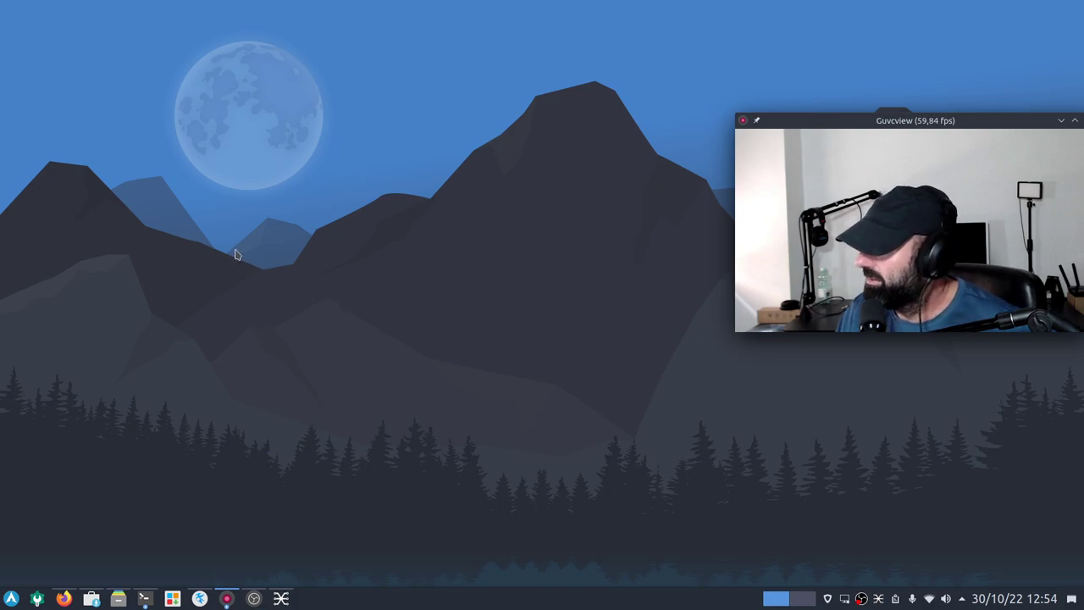
Return to Firefox and read the Arch Linux Forums thread "No screen capture in OBS under Wayland" through its last reply.
{"action": "left_click", "coordinate": [64, 598]}
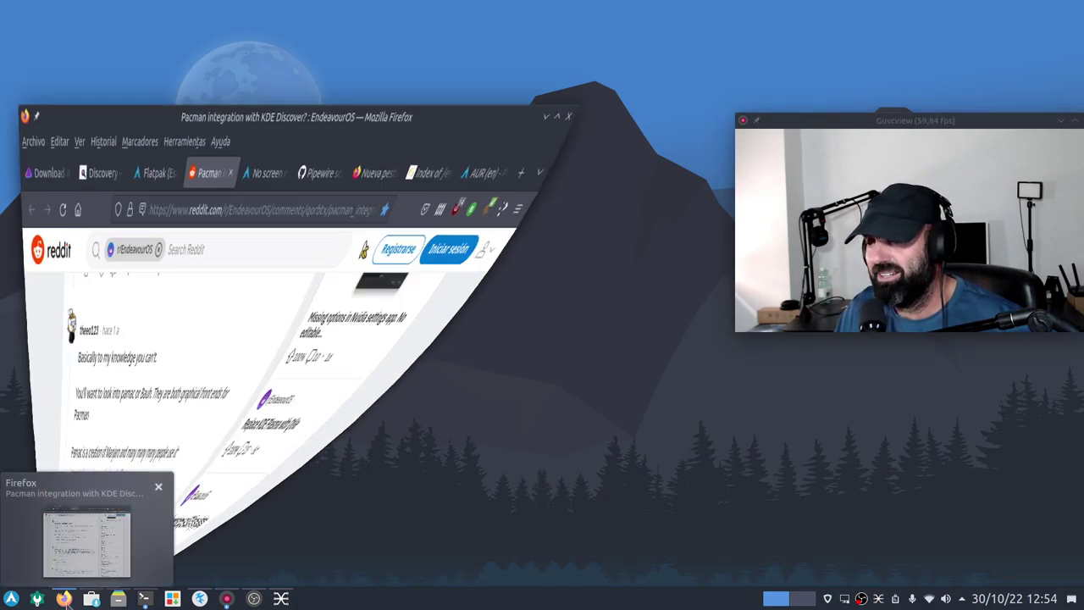
{"action": "left_click", "coordinate": [316, 55]}
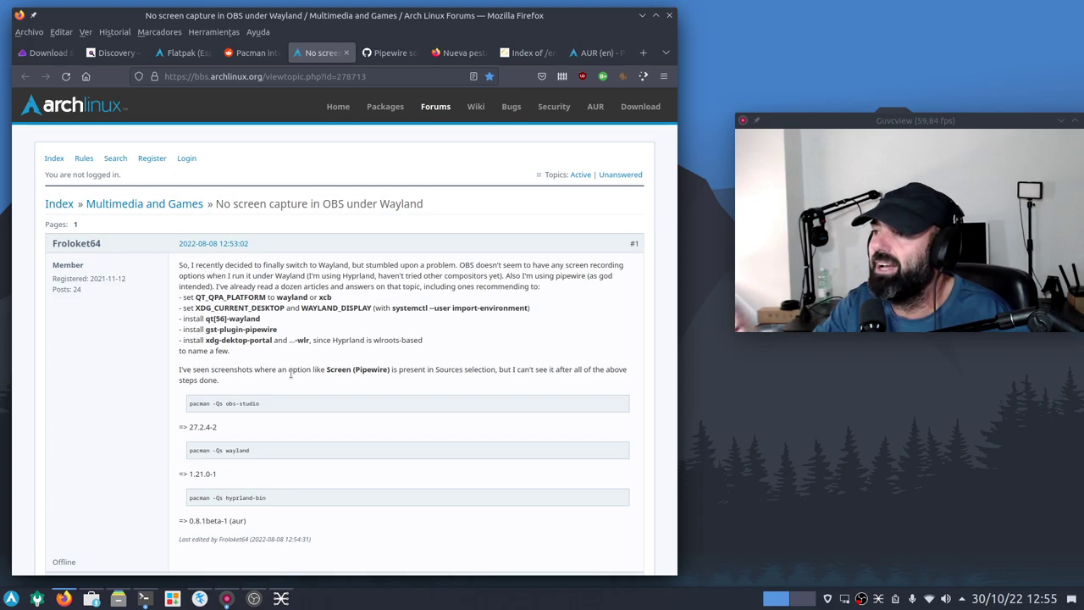
{"action": "scroll", "coordinate": [308, 397], "scroll_direction": "down", "scroll_amount": 1}
{"action": "scroll", "coordinate": [308, 398], "scroll_direction": "down", "scroll_amount": 3}
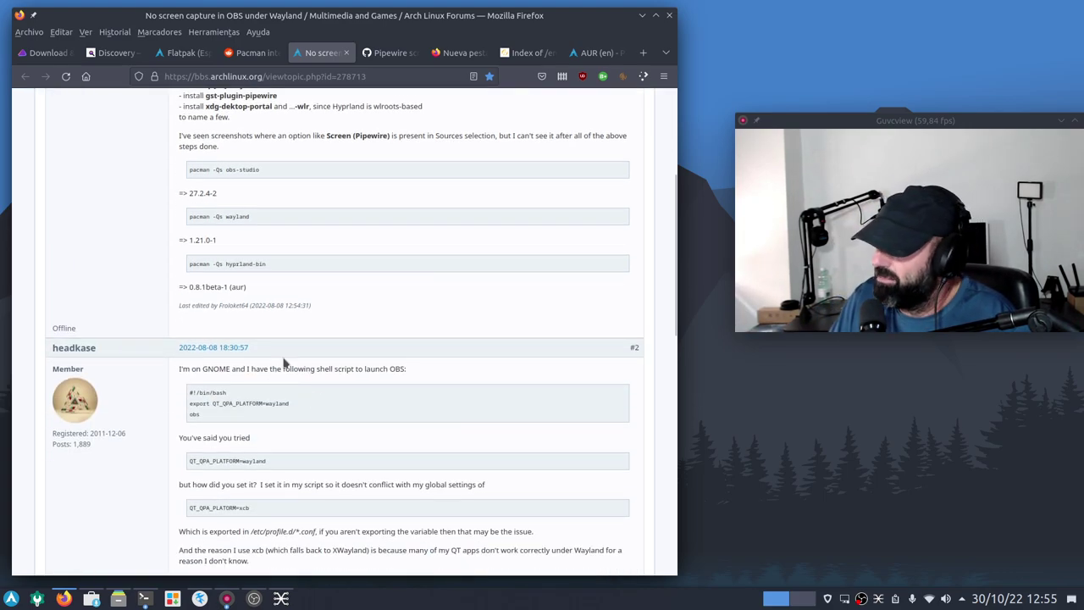
{"action": "scroll", "coordinate": [346, 320], "scroll_direction": "down", "scroll_amount": 2}
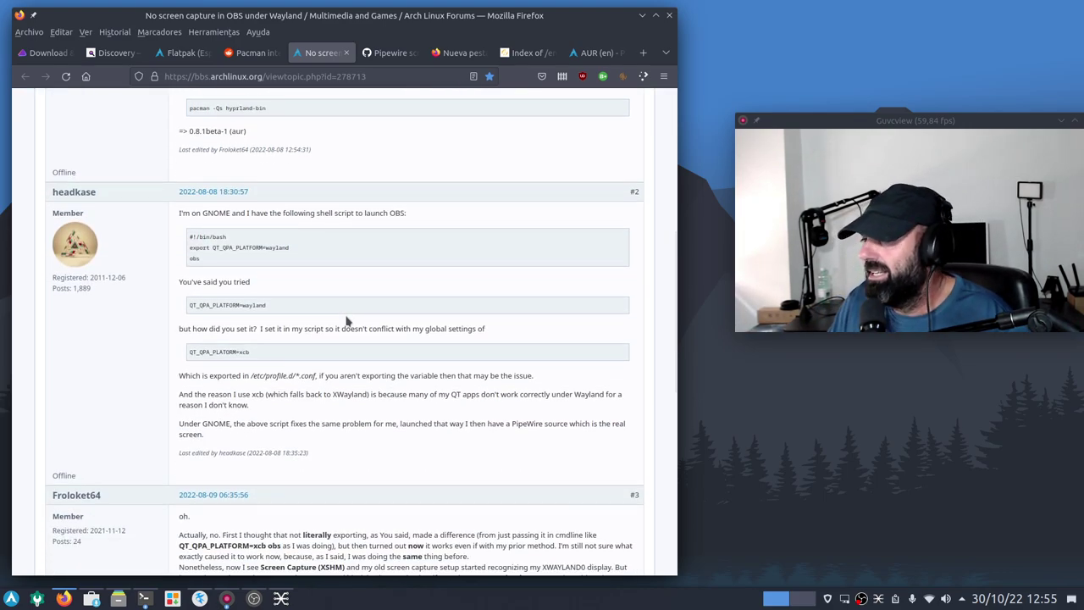
{"action": "scroll", "coordinate": [345, 320], "scroll_direction": "up", "scroll_amount": 2}
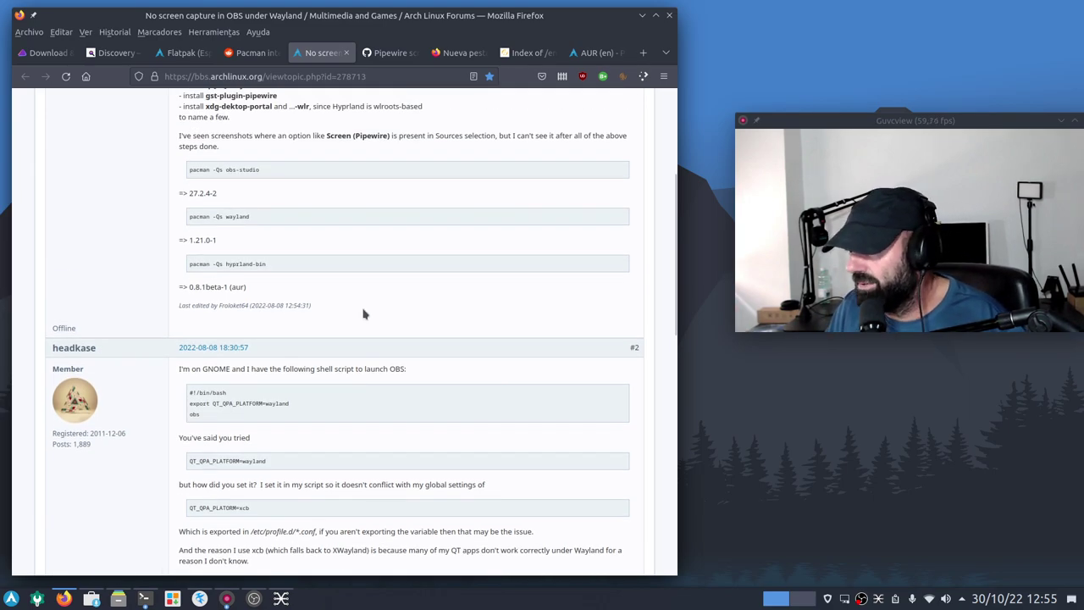
{"action": "scroll", "coordinate": [348, 271], "scroll_direction": "down", "scroll_amount": 8}
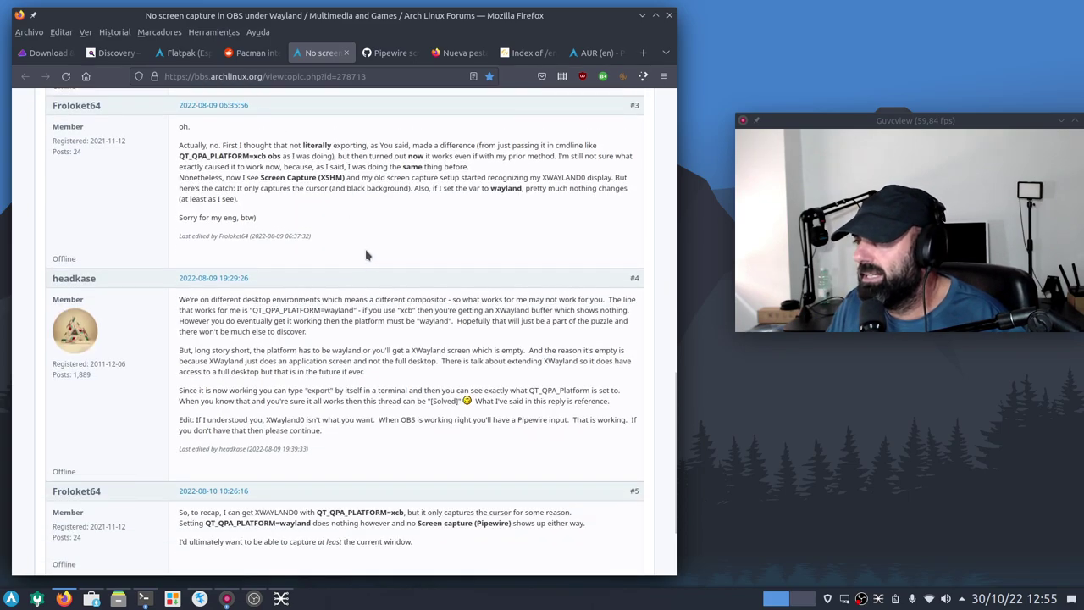
{"action": "scroll", "coordinate": [366, 255], "scroll_direction": "down", "scroll_amount": 2}
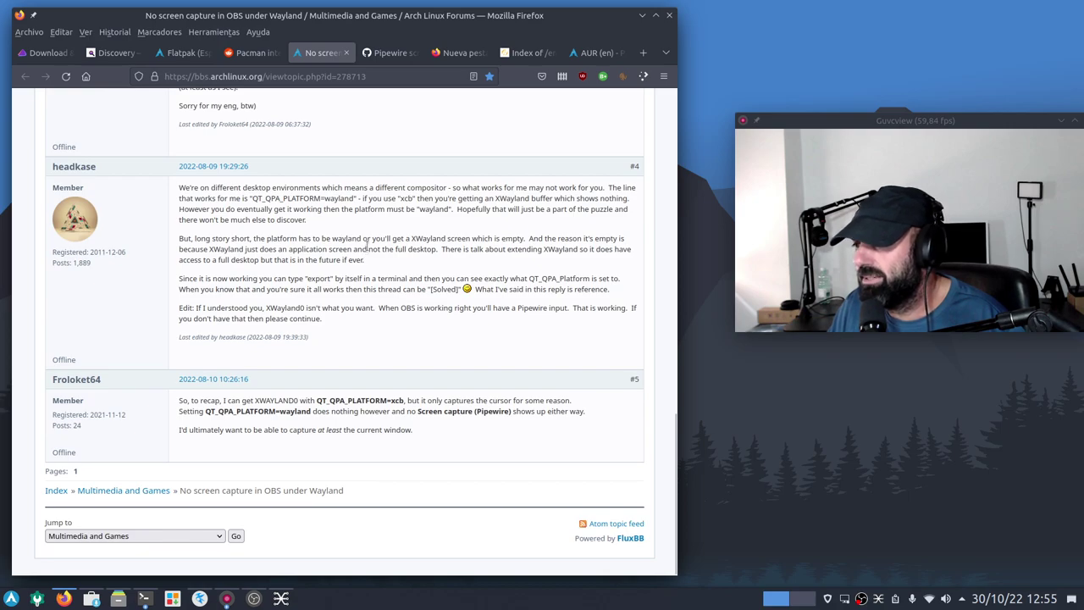
Read GitHub issue #6176 on OBS Flatpak PipeWire capture and highlight the required packages xdg-desktop-portal and wireplumber in the final comment.
{"action": "left_click", "coordinate": [400, 56]}
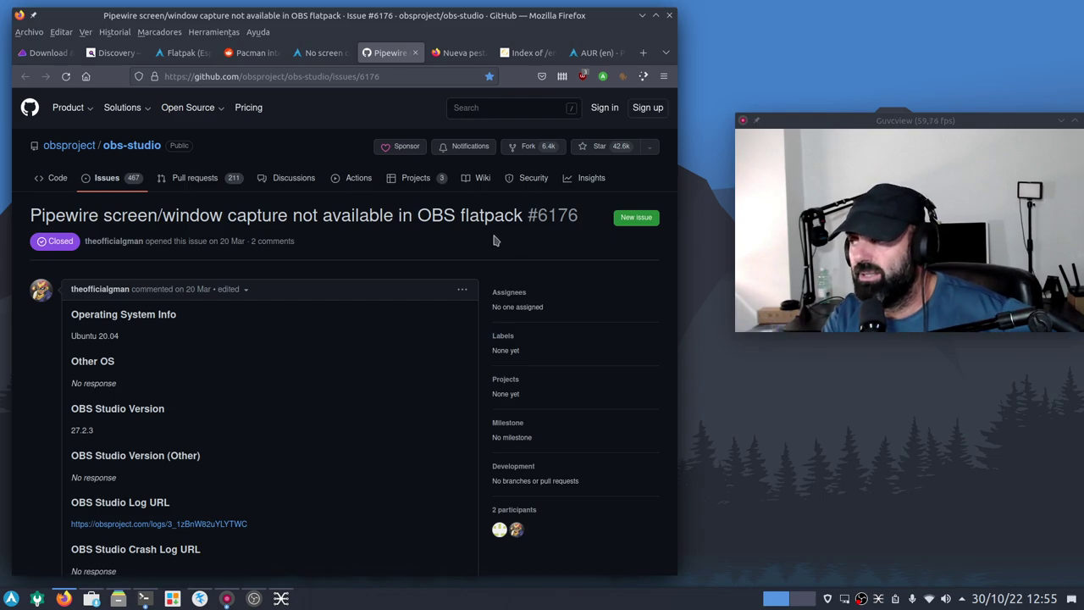
{"action": "scroll", "coordinate": [322, 359], "scroll_direction": "down", "scroll_amount": 10}
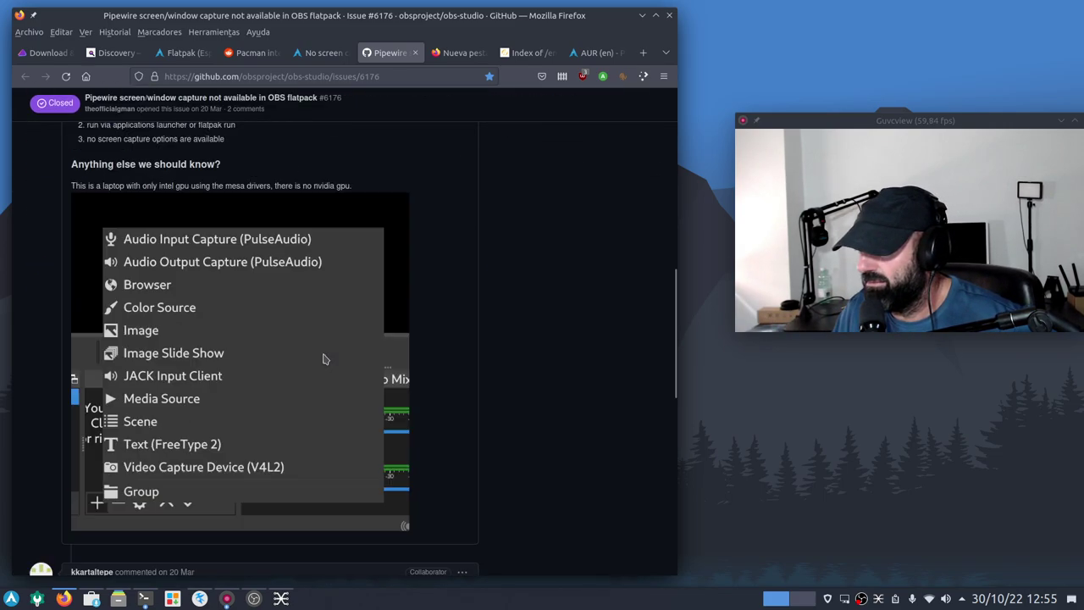
{"action": "scroll", "coordinate": [324, 358], "scroll_direction": "down", "scroll_amount": 10}
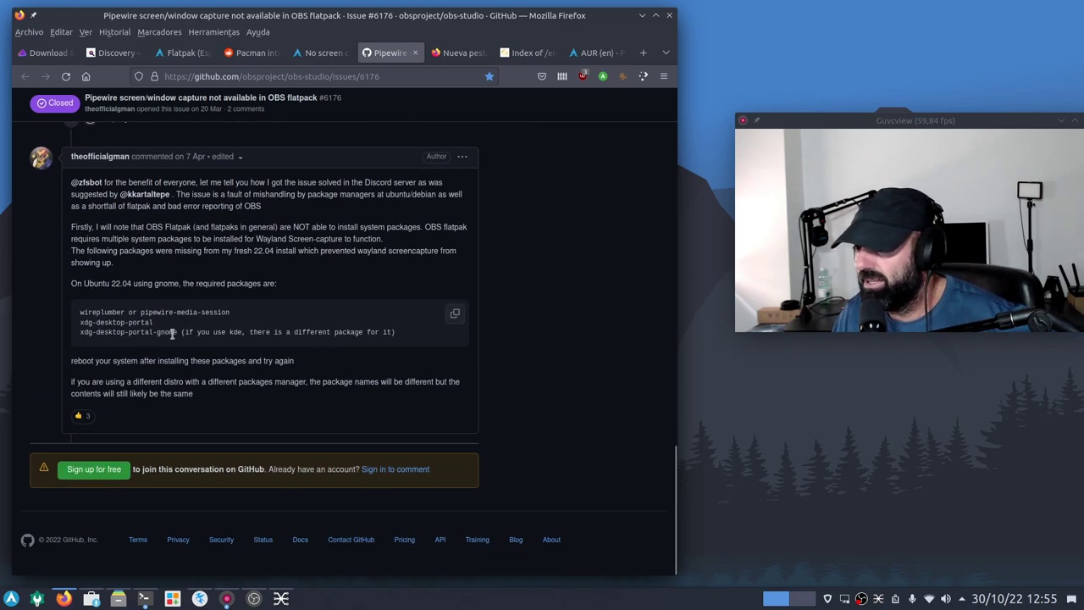
{"action": "left_click_drag", "start_coordinate": [153, 333], "coordinate": [79, 332]}
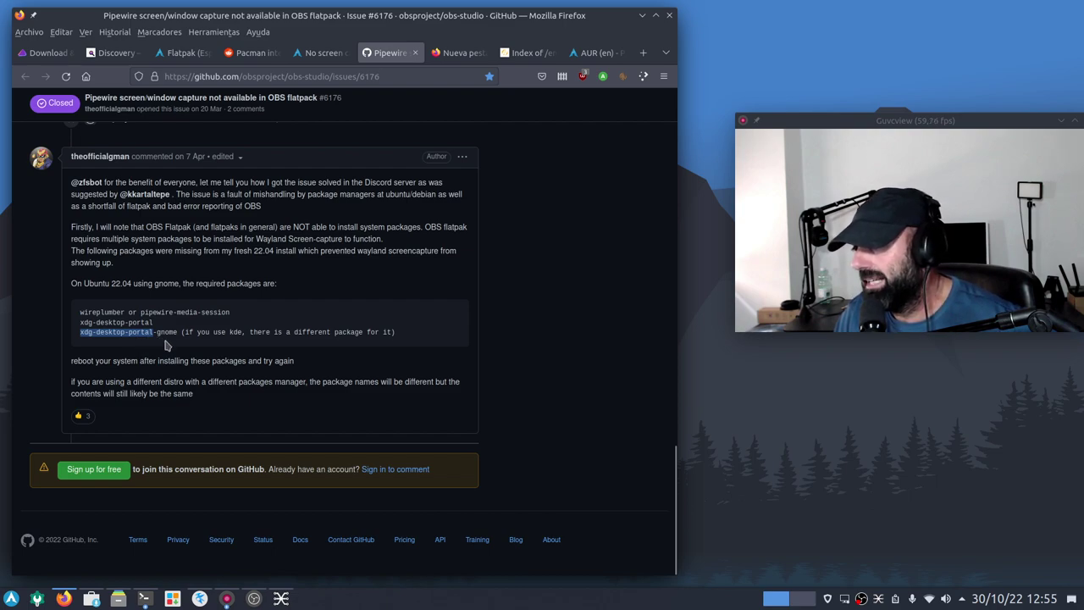
{"action": "left_click_drag", "start_coordinate": [153, 321], "coordinate": [78, 326]}
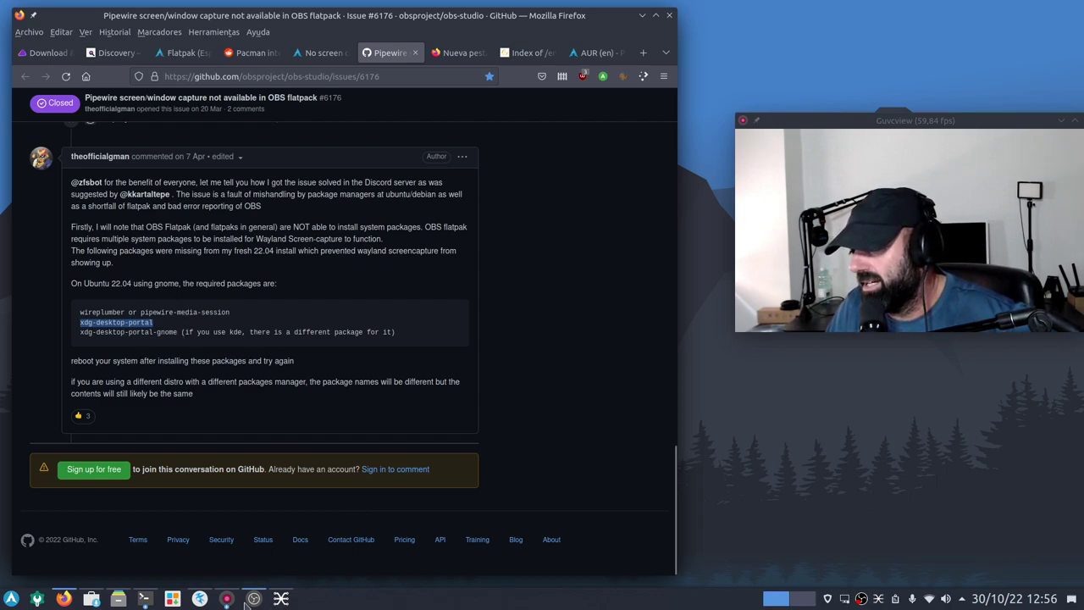
{"action": "left_click_drag", "start_coordinate": [127, 312], "coordinate": [73, 313]}
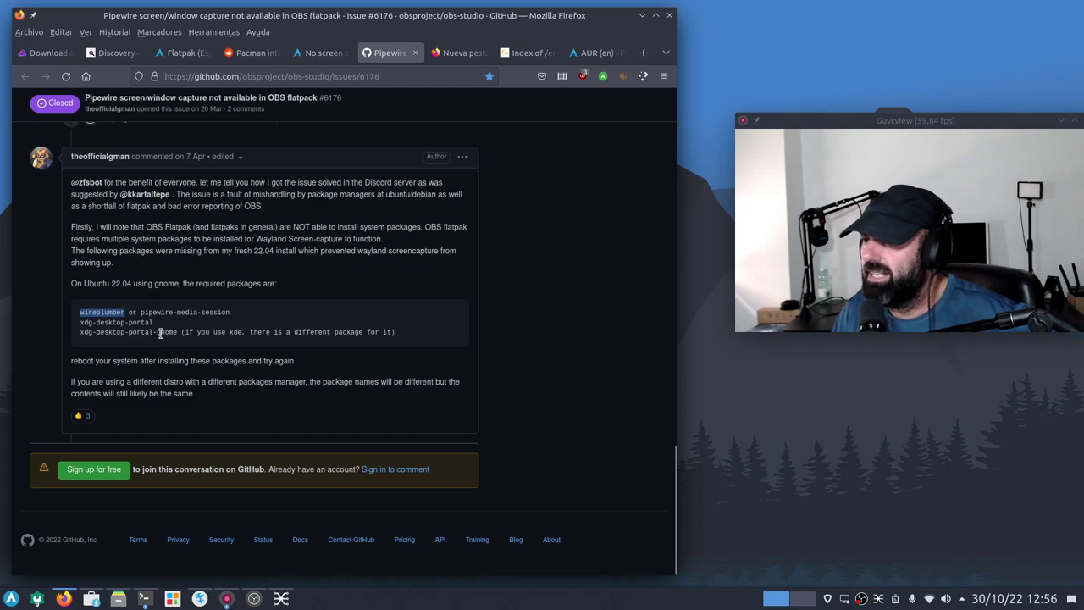
{"action": "left_click_drag", "start_coordinate": [155, 331], "coordinate": [81, 336]}
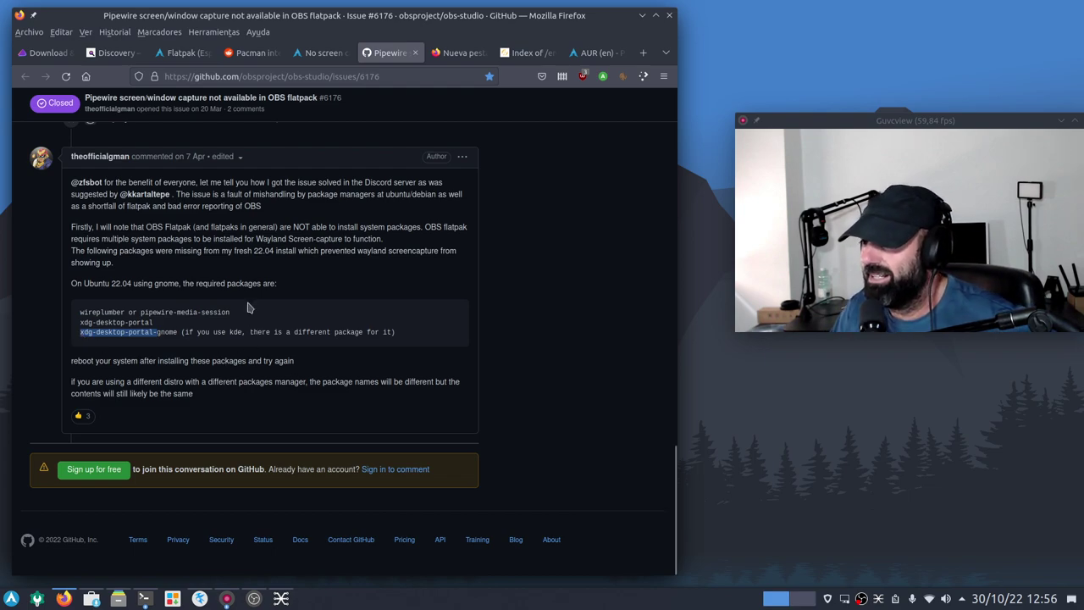
Revisit the Reddit thread on Discover and Pacman, and return to the first post of the OBS Wayland forum thread.
{"action": "left_click", "coordinate": [522, 54]}
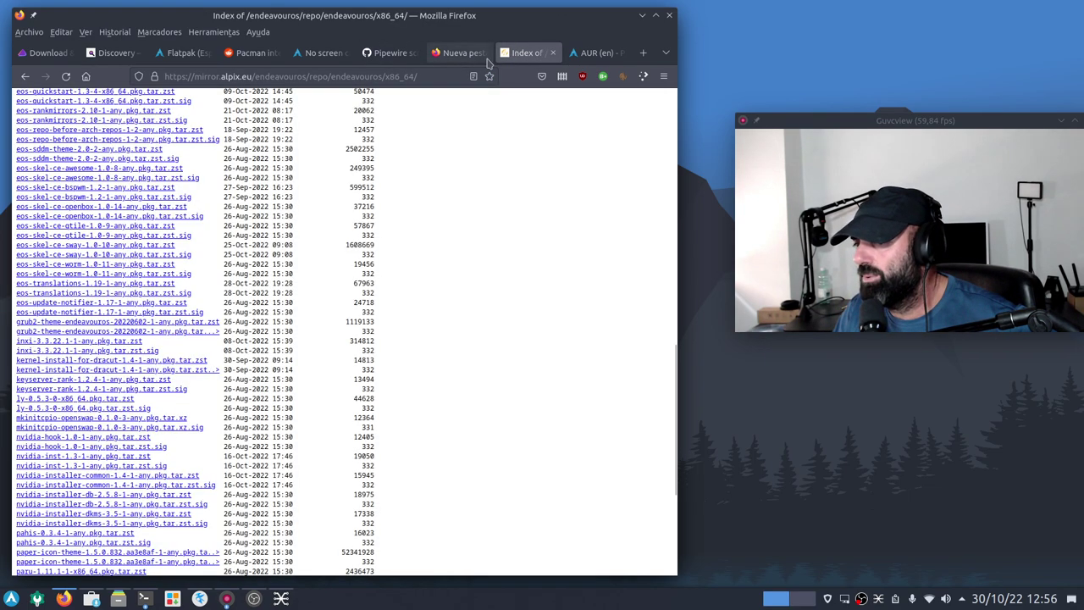
{"action": "left_click", "coordinate": [593, 56]}
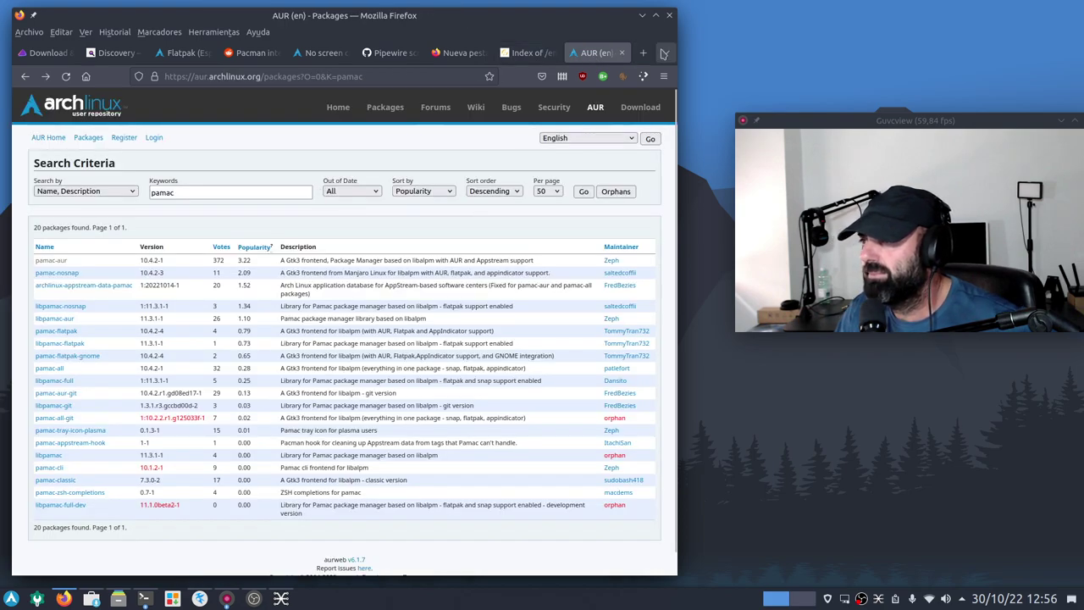
{"action": "left_click", "coordinate": [253, 55]}
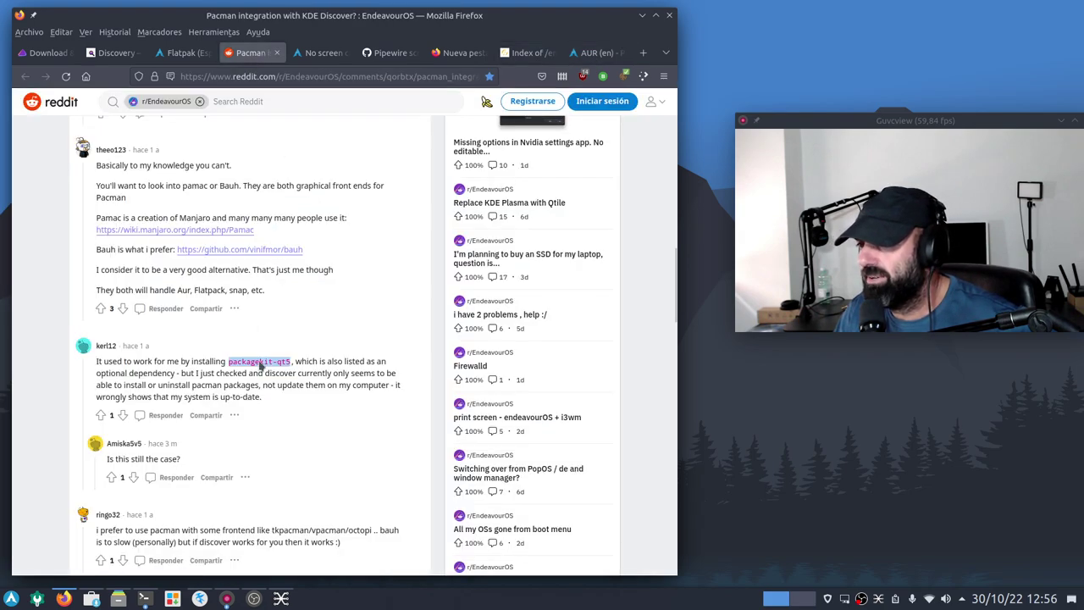
{"action": "scroll", "coordinate": [271, 421], "scroll_direction": "down", "scroll_amount": 3}
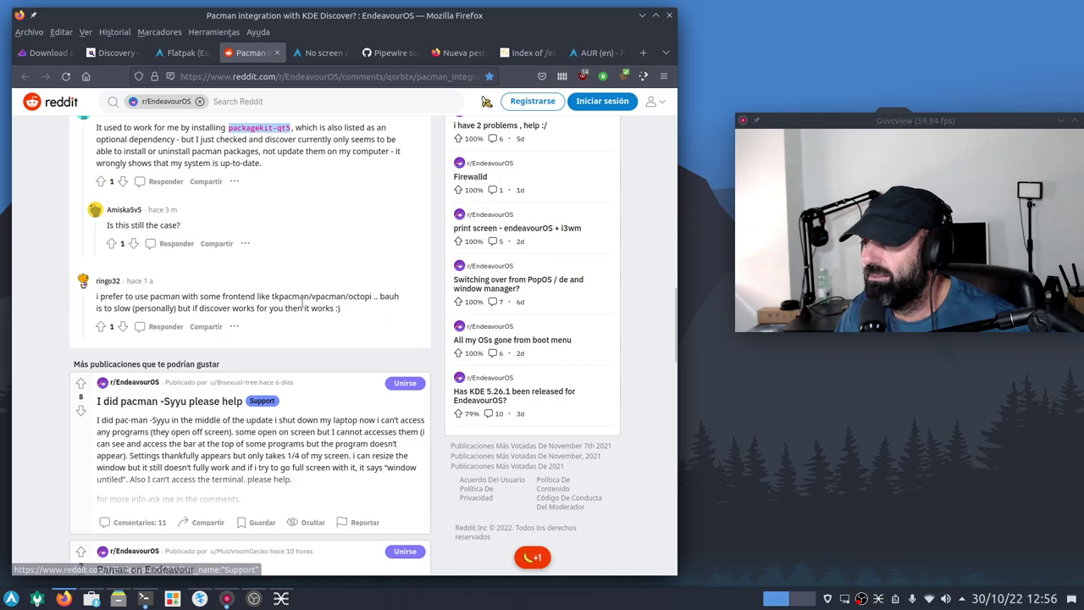
{"action": "scroll", "coordinate": [332, 140], "scroll_direction": "up", "scroll_amount": 8}
{"action": "left_click", "coordinate": [321, 54]}
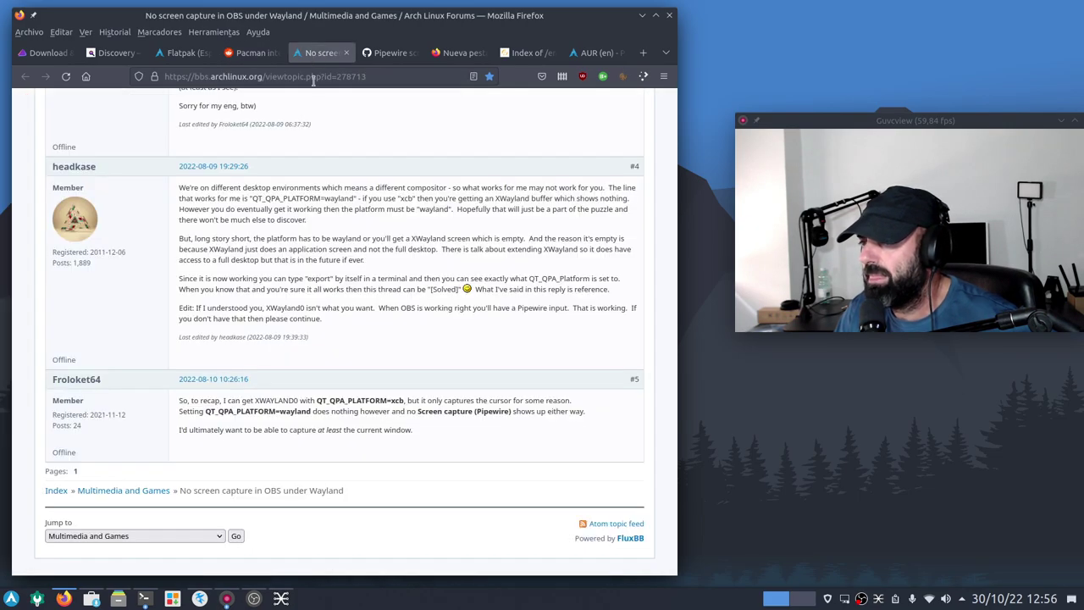
{"action": "scroll", "coordinate": [284, 336], "scroll_direction": "up", "scroll_amount": 10}
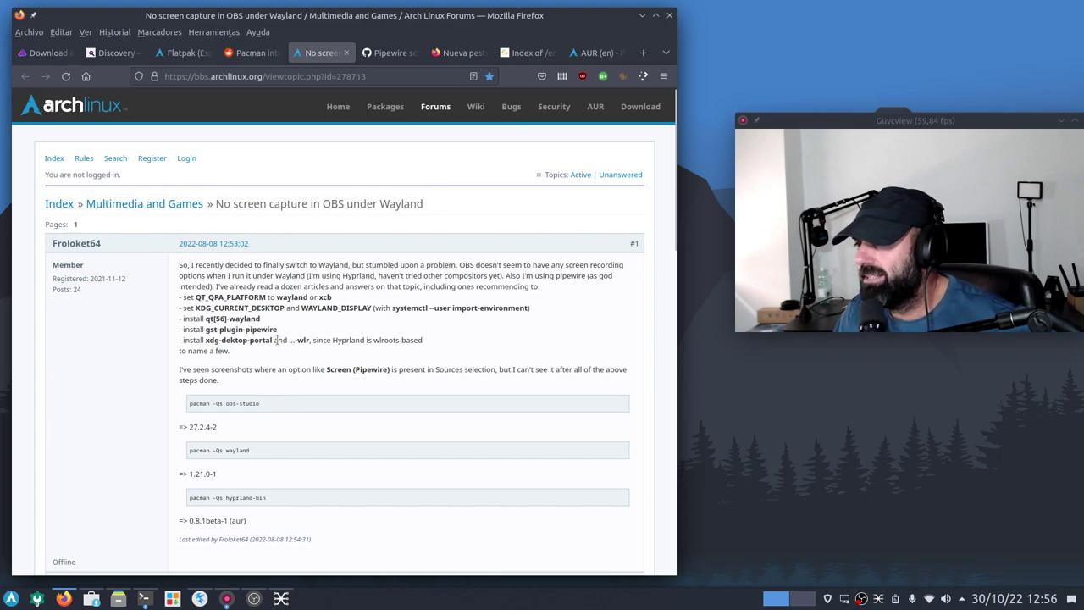
Highlight the package names xdg-dektop-portal and gst-plugin-pipewire in the first post of the OBS Wayland thread.
{"action": "left_click_drag", "start_coordinate": [210, 339], "coordinate": [270, 344]}
{"action": "left_click", "coordinate": [216, 344]}
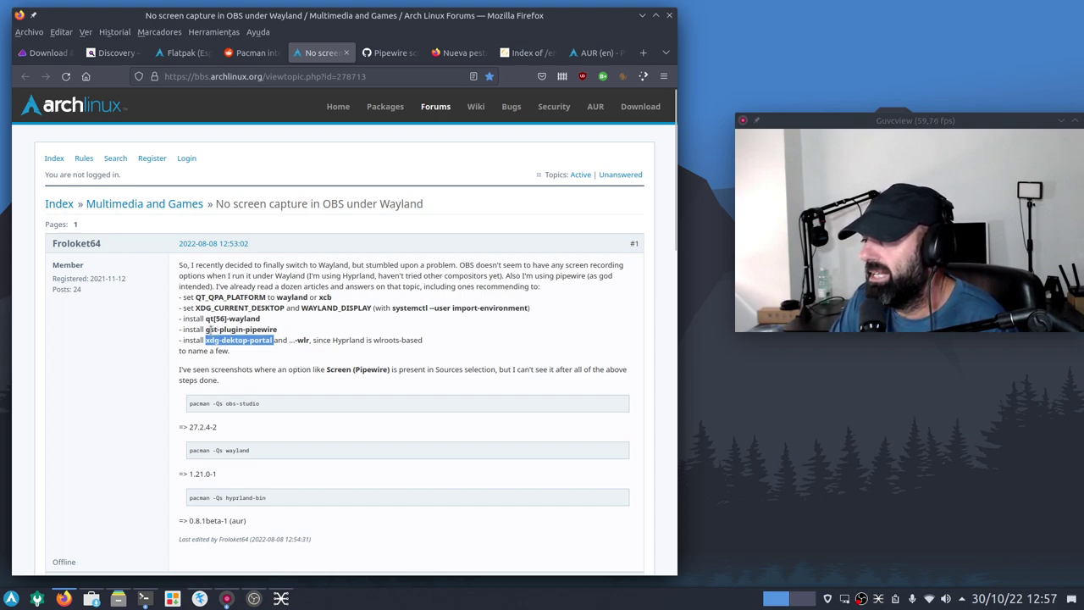
{"action": "left_click_drag", "start_coordinate": [205, 330], "coordinate": [278, 338]}
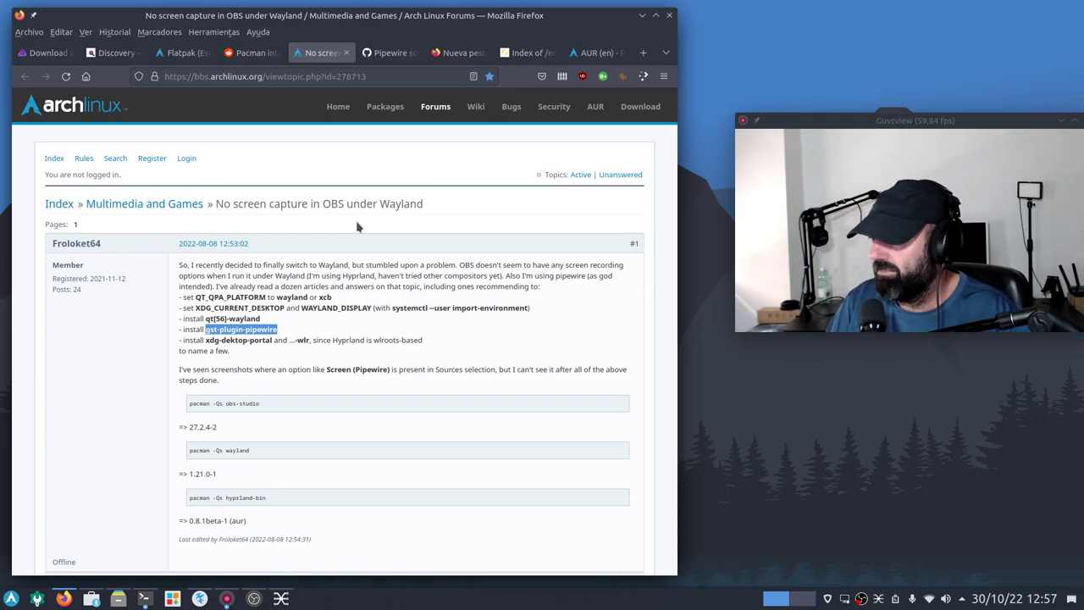
Minimize Firefox, zoom out the PipeWire graph to 80 %, spread apart the M2 Headphone, M2 Mic In 1L and OBS nodes, and minimize the graph.
{"action": "left_click", "coordinate": [642, 17]}
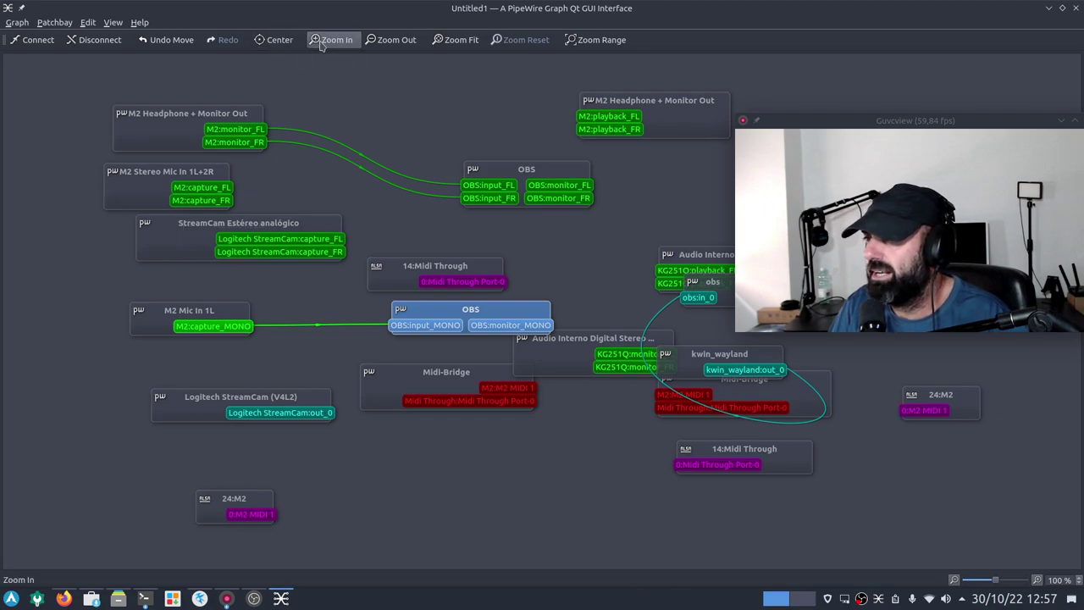
{"action": "left_click", "coordinate": [382, 44]}
{"action": "left_click", "coordinate": [383, 46]}
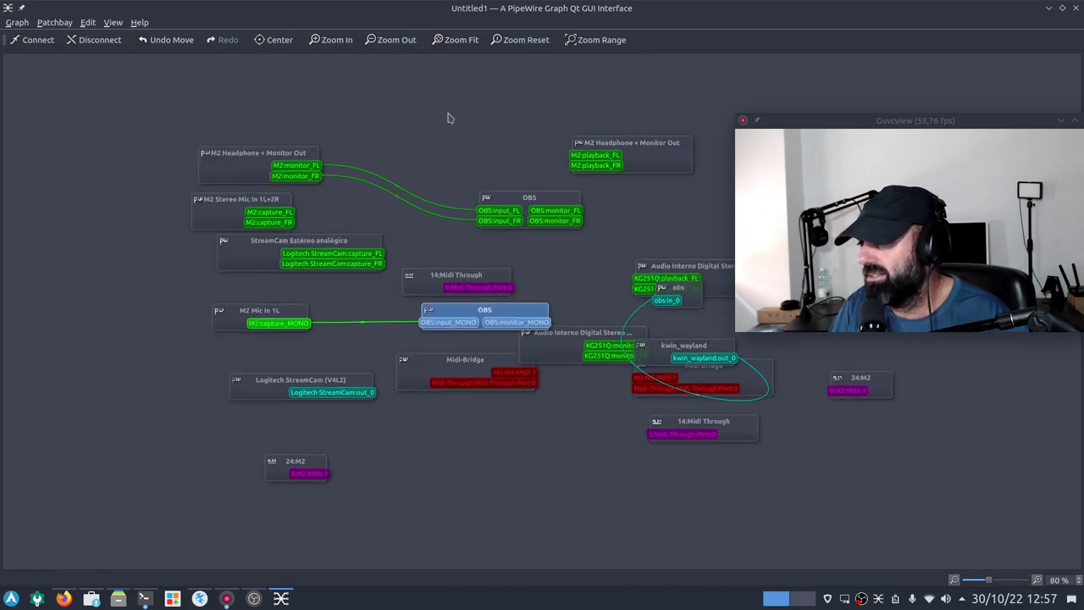
{"action": "left_click_drag", "start_coordinate": [259, 165], "coordinate": [165, 137]}
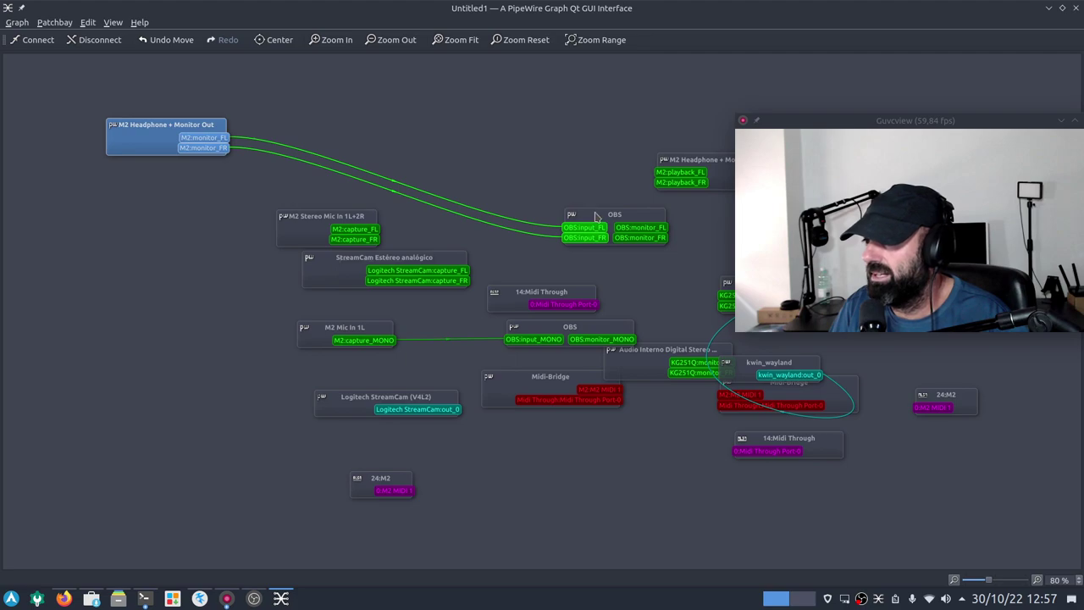
{"action": "left_click_drag", "start_coordinate": [595, 217], "coordinate": [418, 131]}
{"action": "left_click_drag", "start_coordinate": [347, 326], "coordinate": [290, 308]}
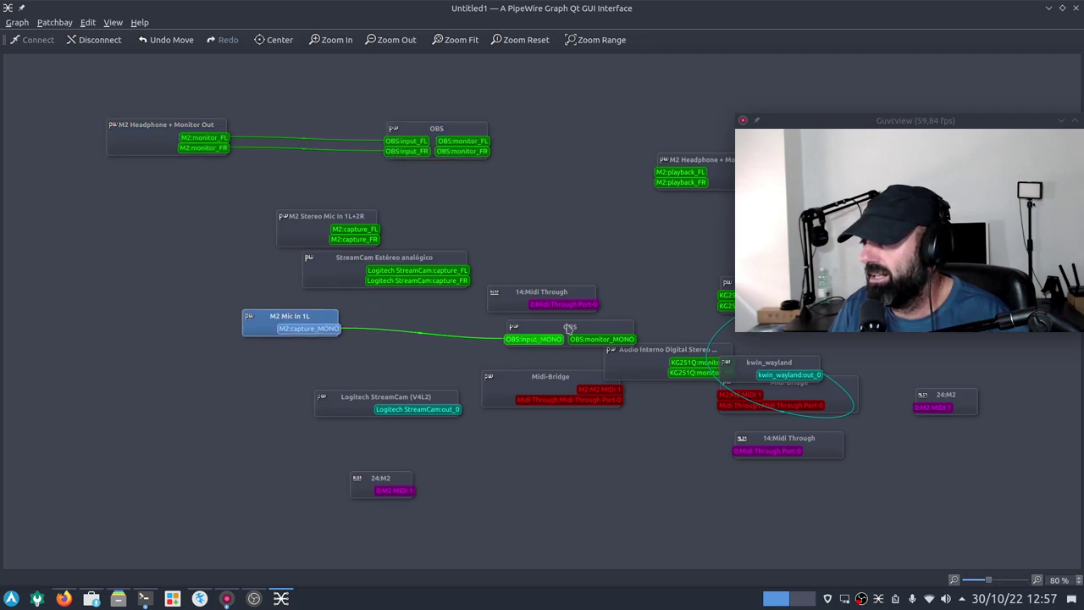
{"action": "left_click_drag", "start_coordinate": [569, 328], "coordinate": [546, 189]}
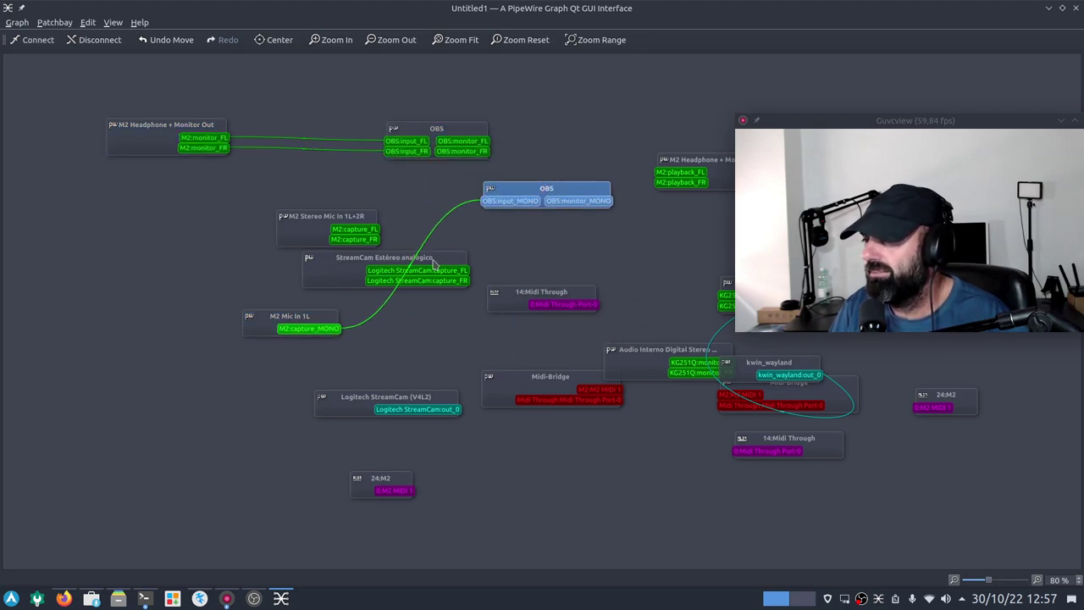
{"action": "left_click", "coordinate": [1048, 9]}
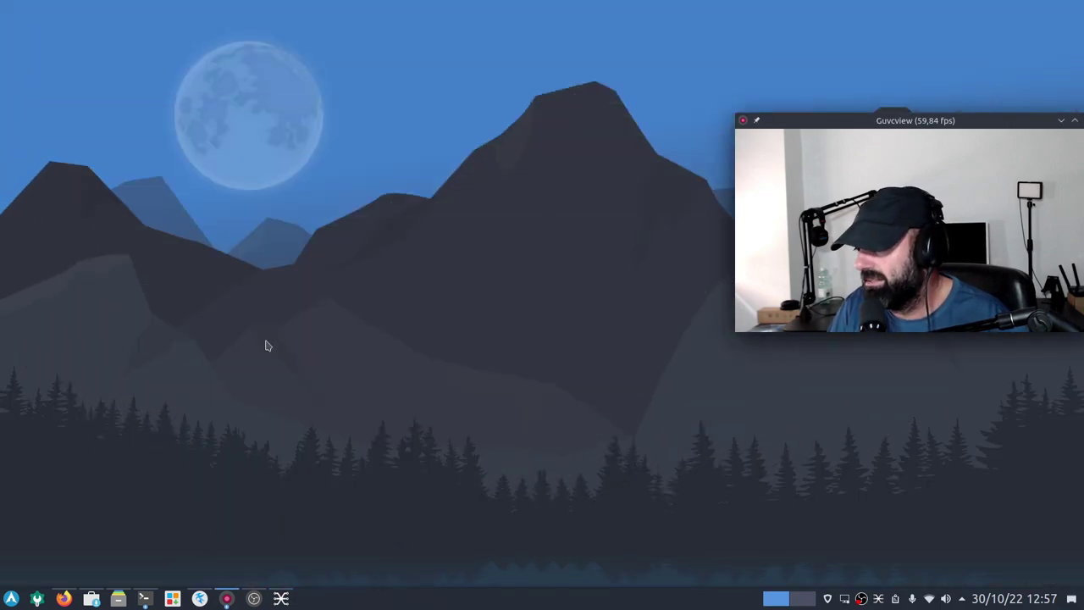
Return to Firefox, revisit the EndeavourOS Download & Help page, and look through the article categories on the Discovery site.
{"action": "left_click", "coordinate": [65, 600]}
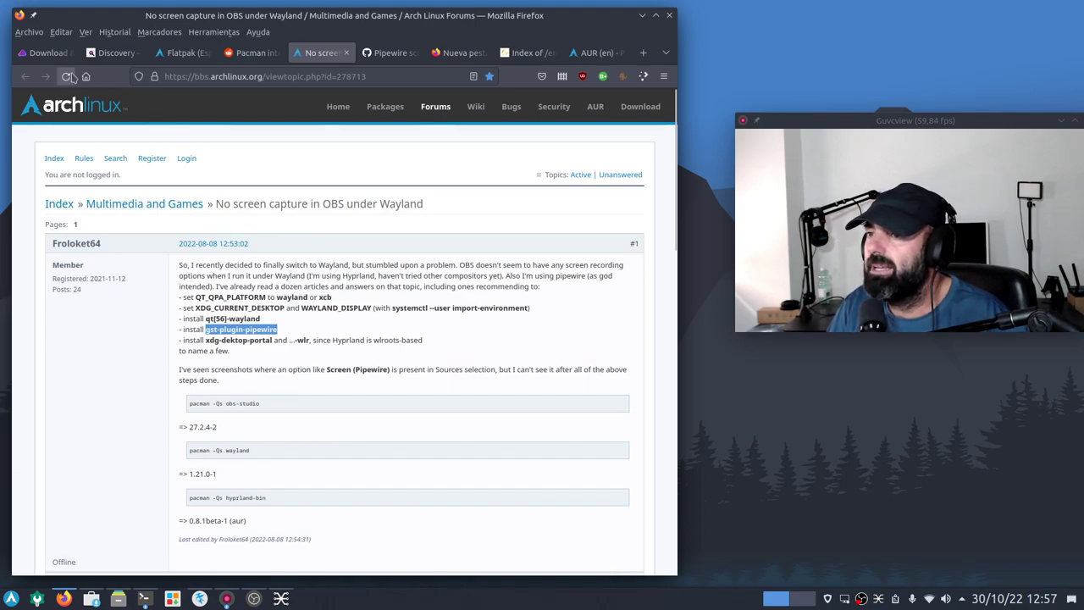
{"action": "left_click", "coordinate": [44, 52]}
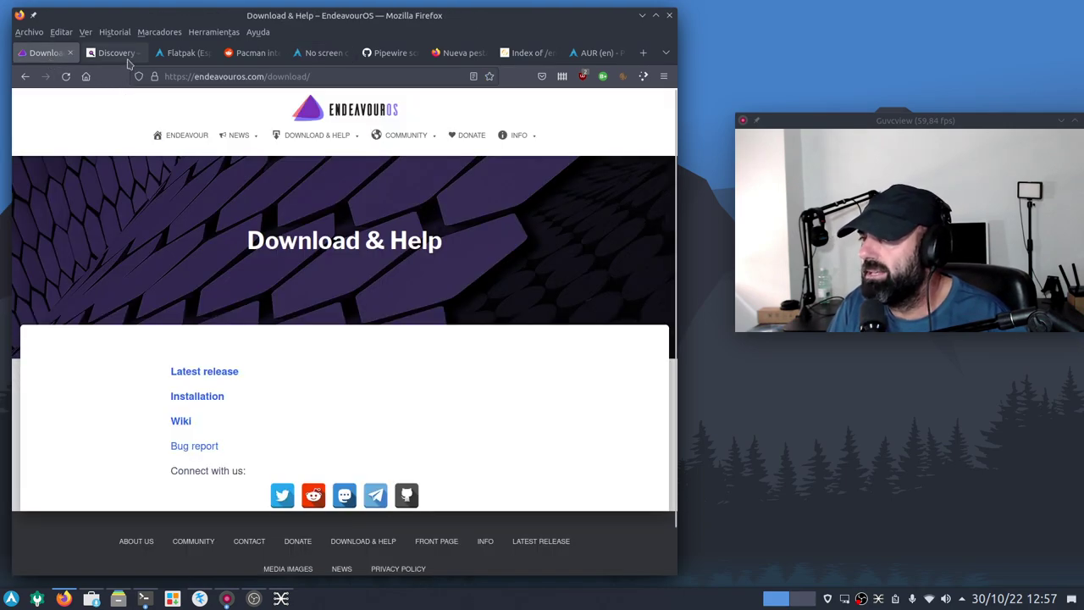
{"action": "left_click", "coordinate": [117, 52]}
{"action": "scroll", "coordinate": [268, 347], "scroll_direction": "down", "scroll_amount": 12}
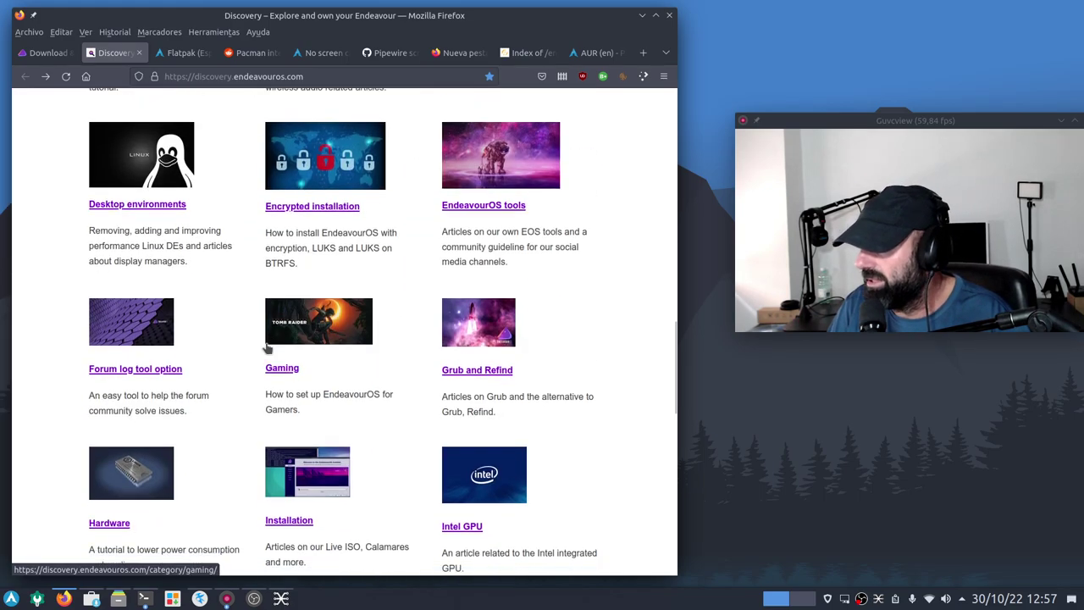
{"action": "scroll", "coordinate": [269, 346], "scroll_direction": "down", "scroll_amount": 6}
{"action": "scroll", "coordinate": [269, 346], "scroll_direction": "down", "scroll_amount": 2}
{"action": "scroll", "coordinate": [268, 348], "scroll_direction": "up", "scroll_amount": 4}
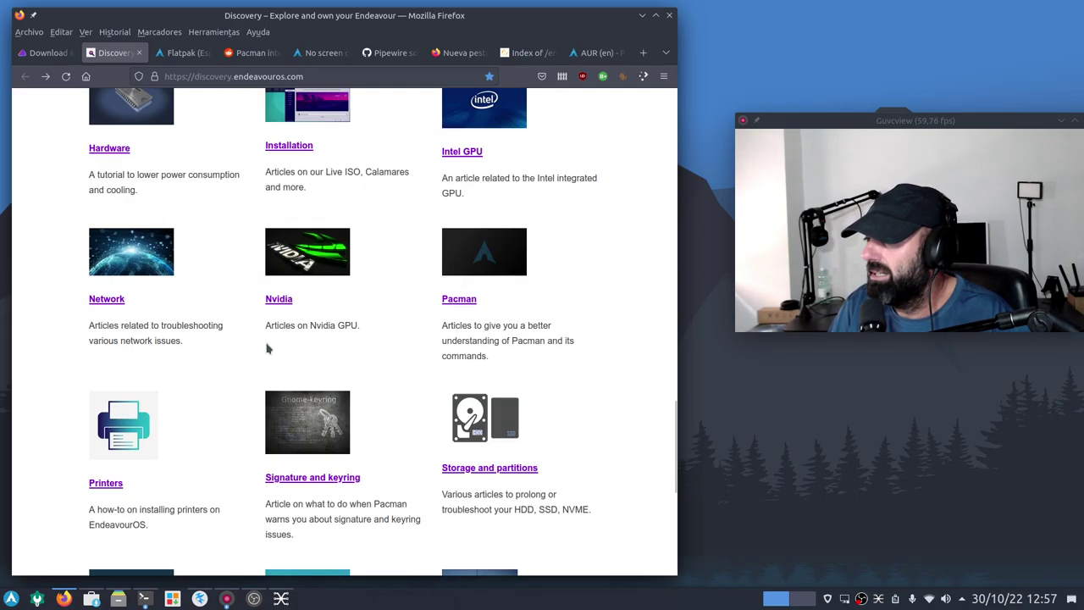
{"action": "scroll", "coordinate": [269, 347], "scroll_direction": "up", "scroll_amount": 10}
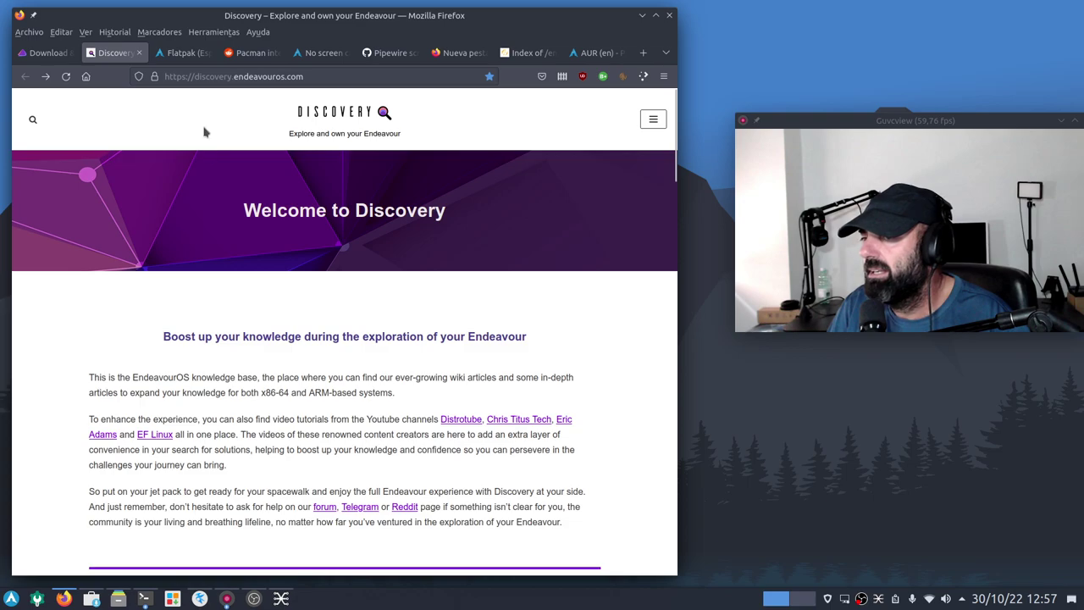
Review the remaining open pages, from the Flatpak article and Reddit thread through to the AUR pamac results, and minimize Firefox.
{"action": "left_click", "coordinate": [179, 53]}
{"action": "left_click", "coordinate": [259, 54]}
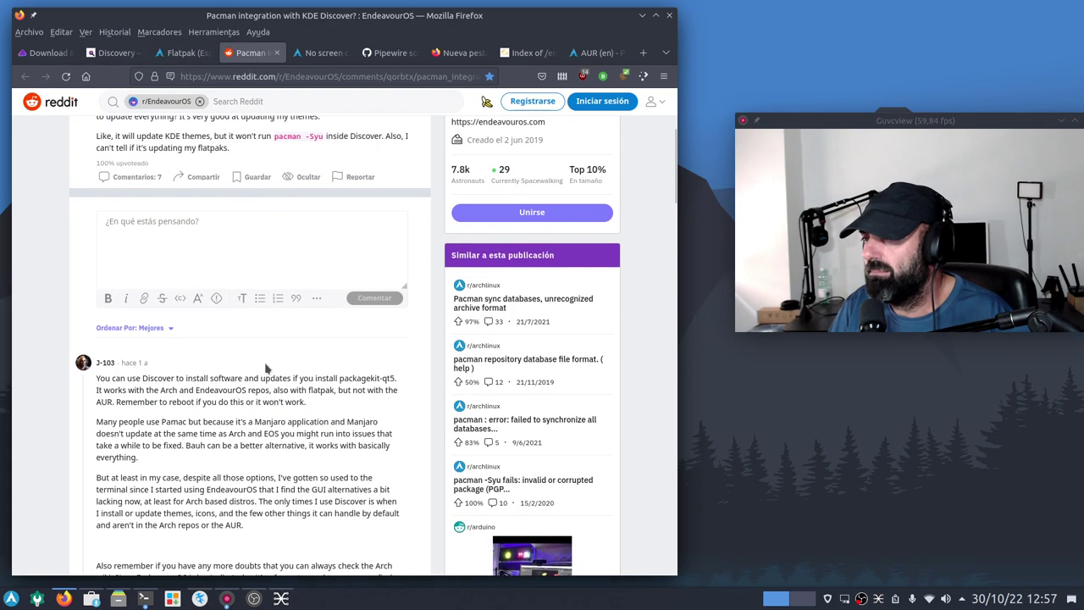
{"action": "scroll", "coordinate": [268, 367], "scroll_direction": "up", "scroll_amount": 3}
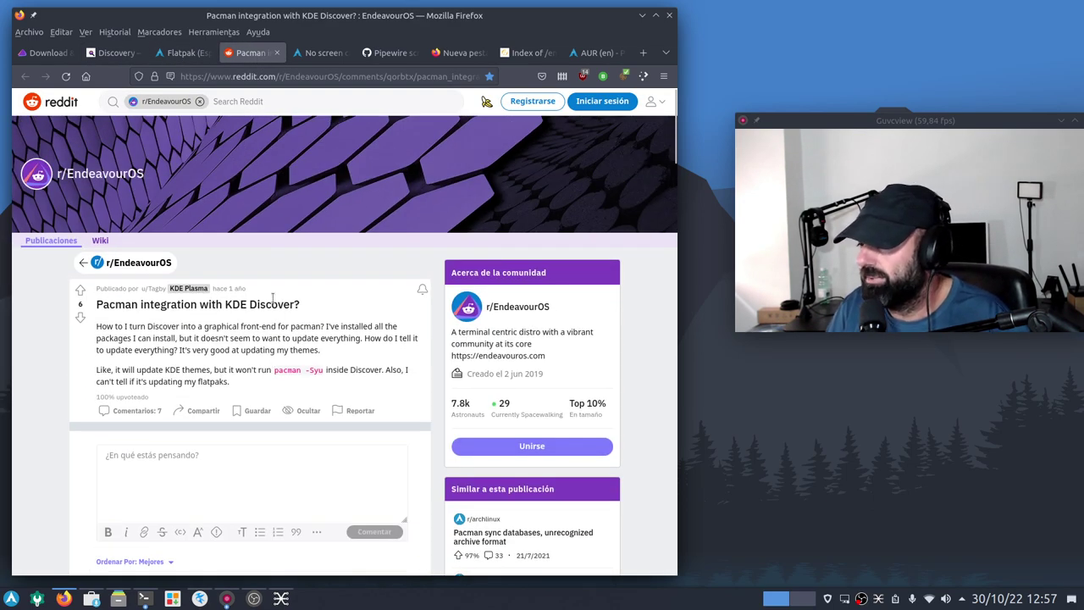
{"action": "left_click", "coordinate": [325, 54]}
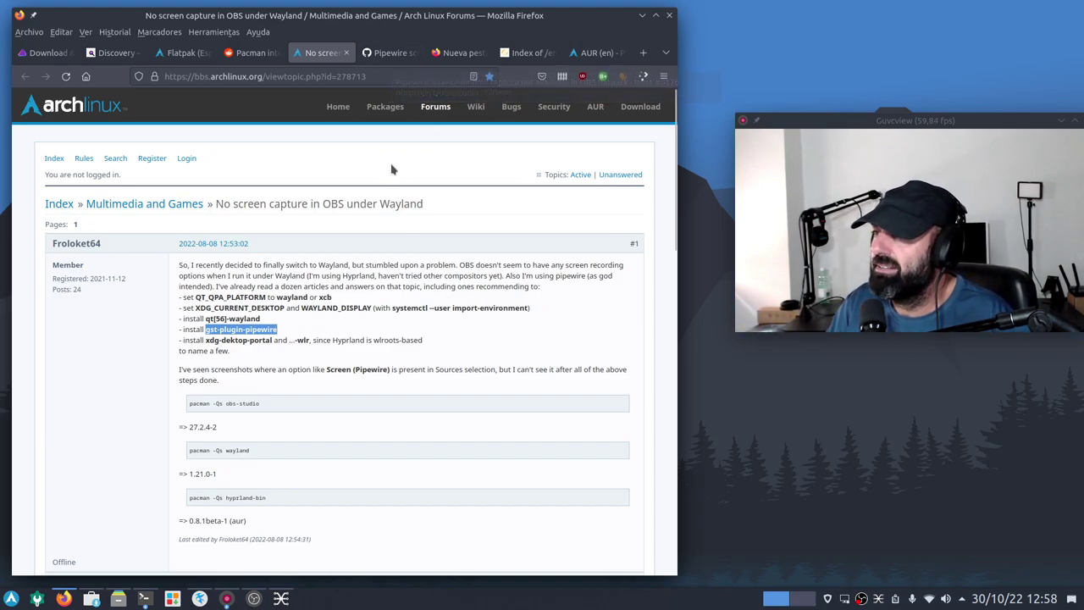
{"action": "left_click", "coordinate": [390, 51]}
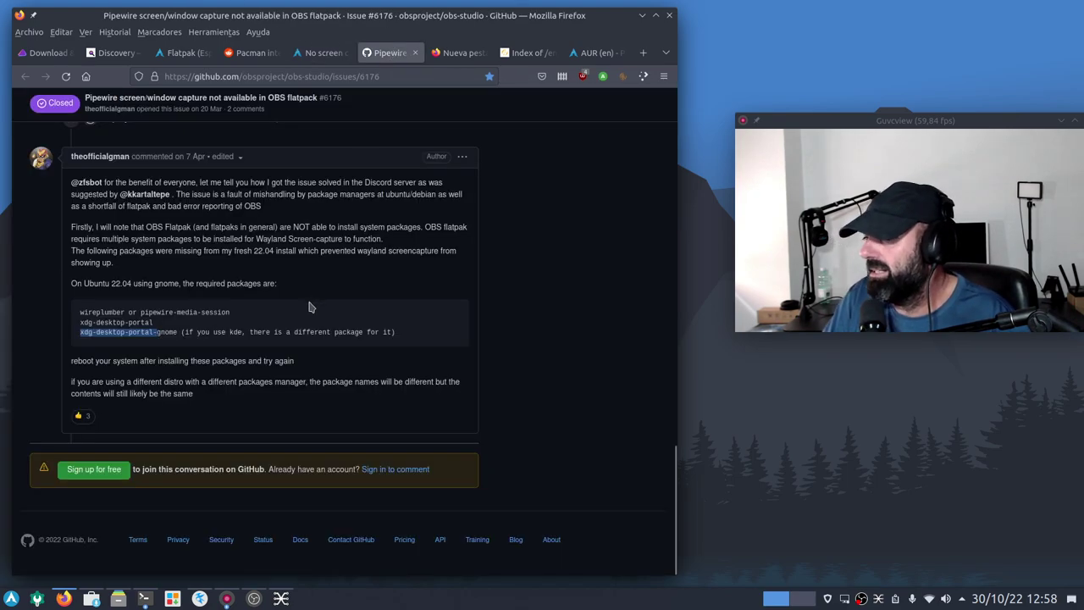
{"action": "left_click", "coordinate": [454, 54]}
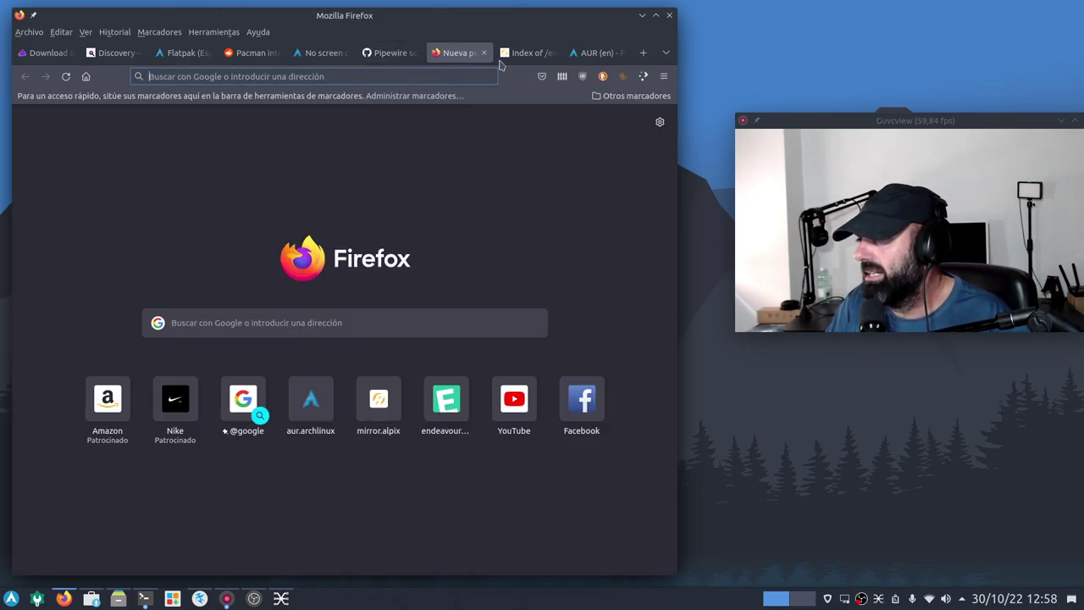
{"action": "left_click", "coordinate": [526, 53]}
{"action": "left_click", "coordinate": [597, 54]}
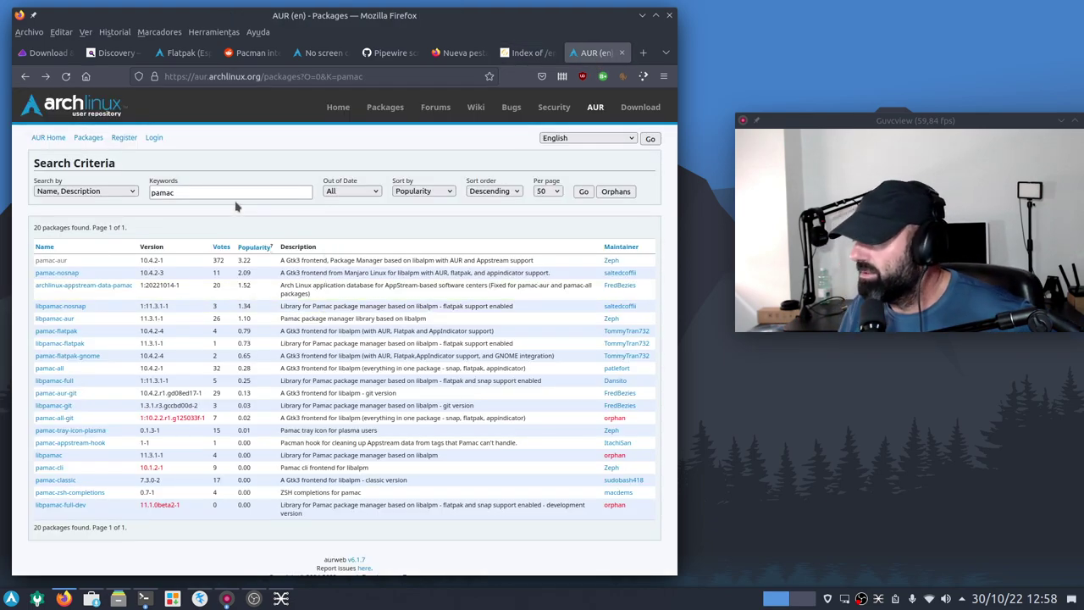
{"action": "left_click", "coordinate": [641, 15]}
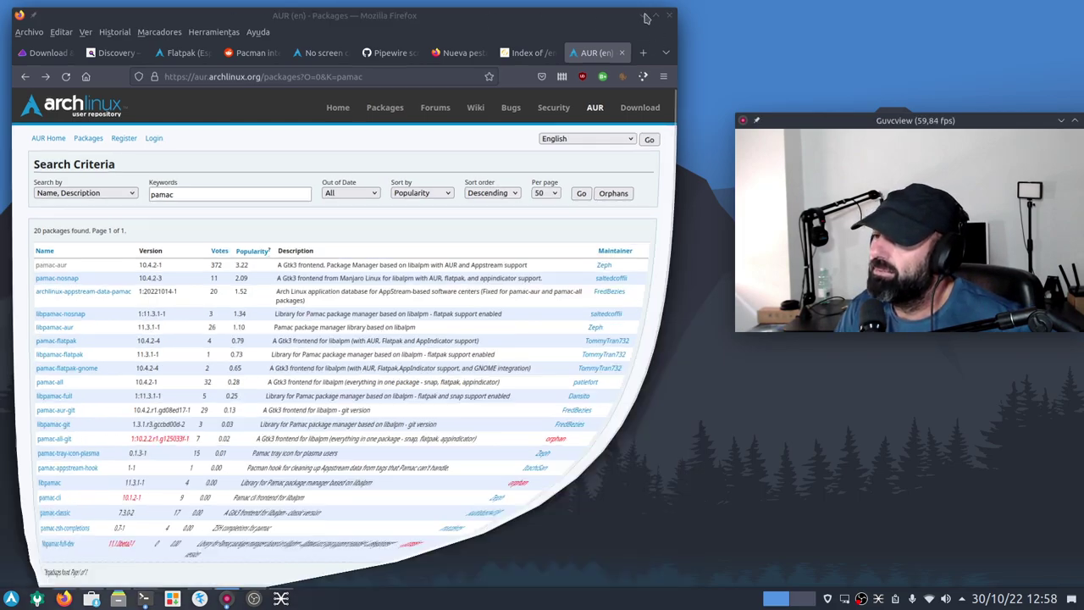
Switch to Konsole, launch VLC with the command vlc, and accept its privacy and network policy with metadata access allowed.
{"action": "left_click", "coordinate": [144, 598]}
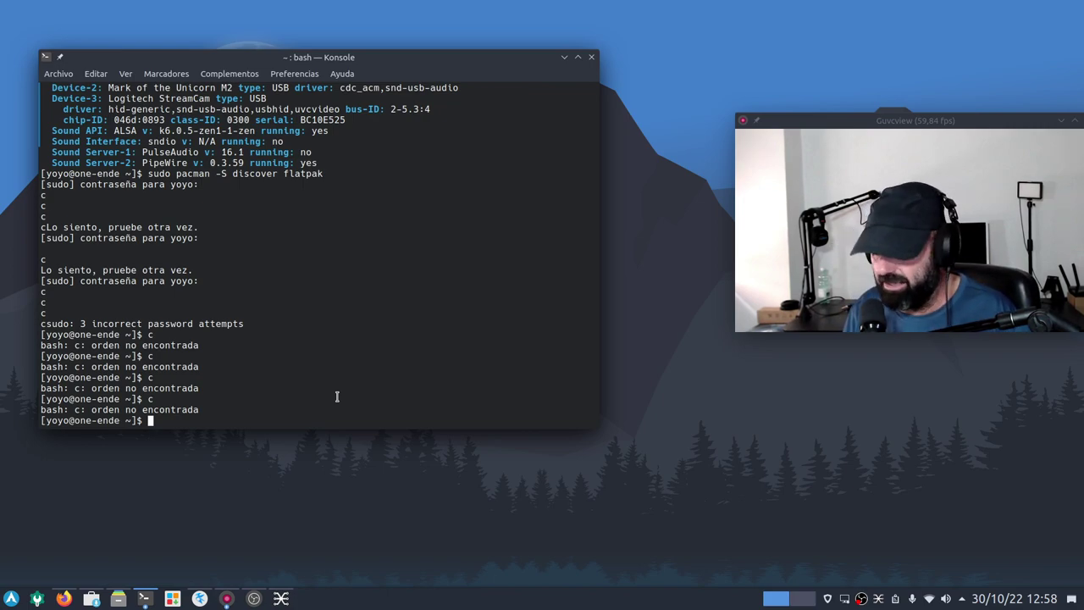
{"action": "type", "text": "vlc"}
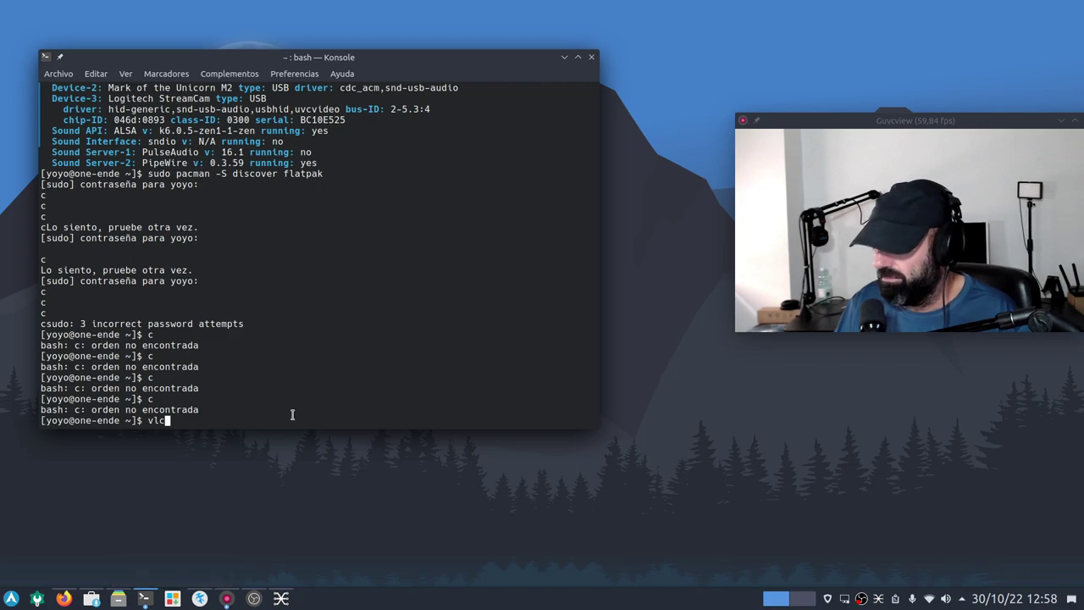
{"action": "key", "text": "Return"}
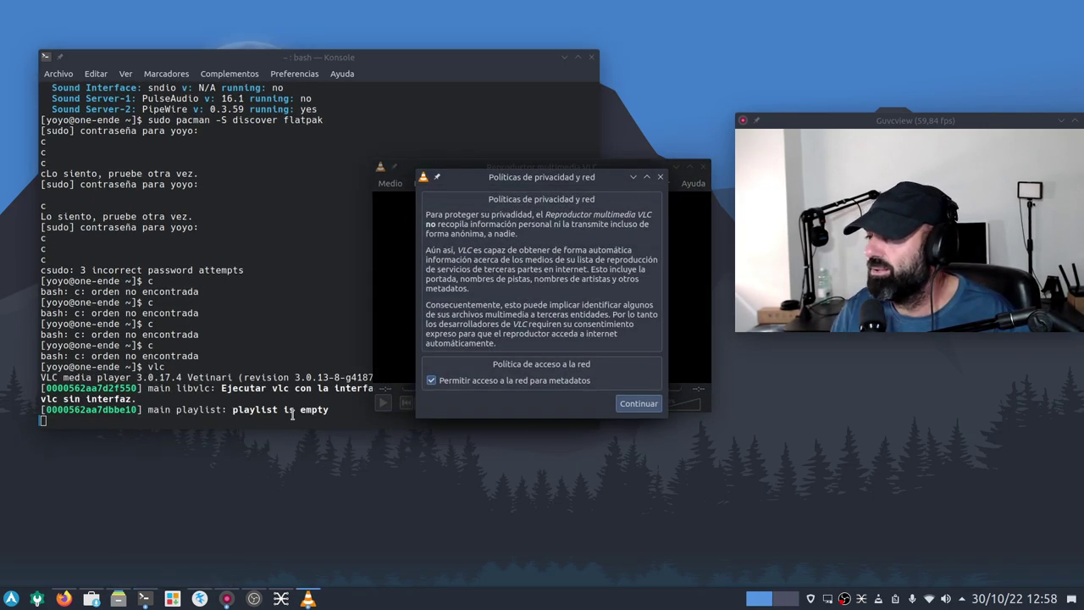
{"action": "left_click", "coordinate": [641, 408]}
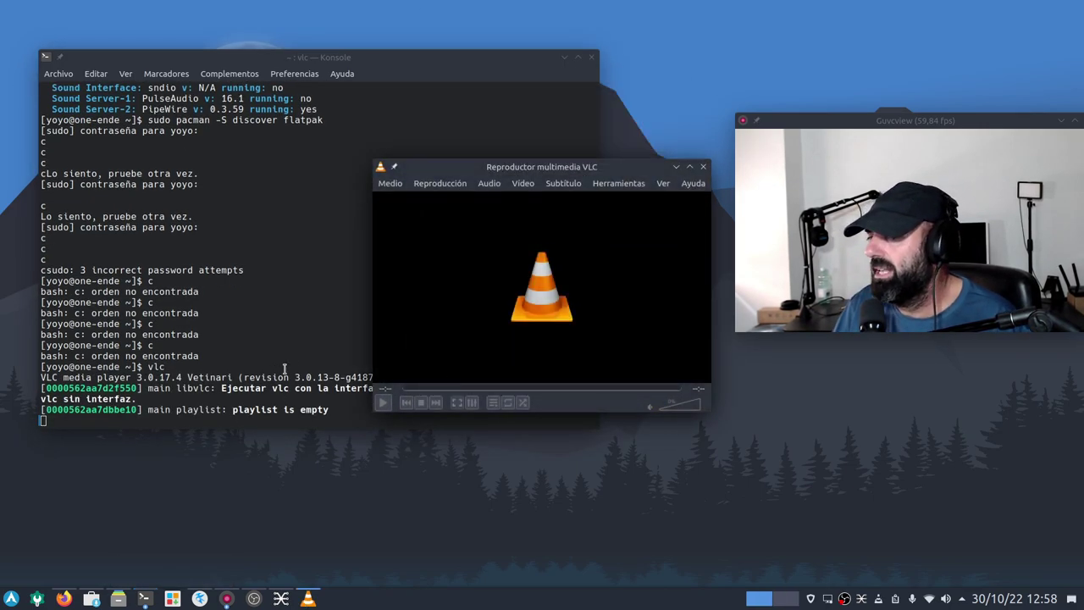
Move the VLC window aside to expose the terminal output, place it back over the terminal, and close VLC.
{"action": "left_click_drag", "start_coordinate": [601, 175], "coordinate": [555, 430]}
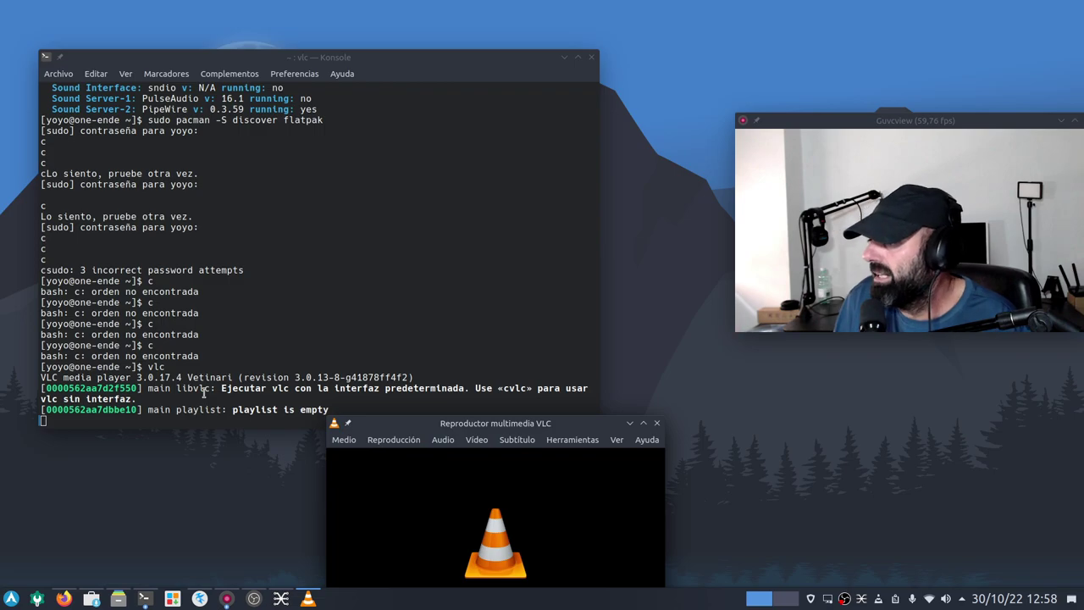
{"action": "left_click_drag", "start_coordinate": [567, 423], "coordinate": [489, 308]}
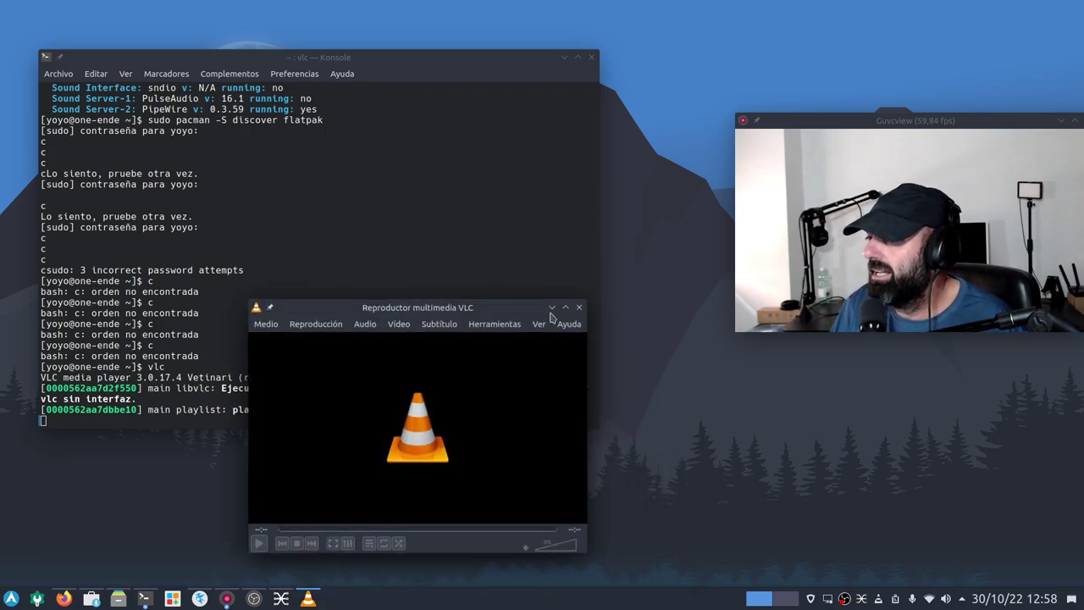
{"action": "left_click", "coordinate": [578, 307]}
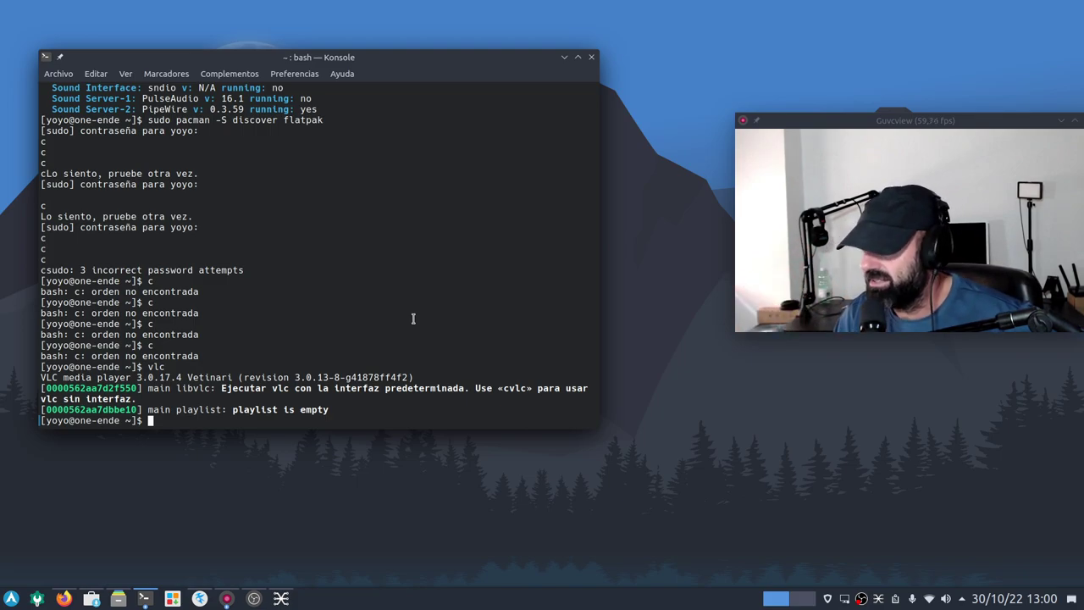
Show the system information with neofetch, and check the audio devices in the sound volume settings.
{"action": "type", "text": "neofetch"}
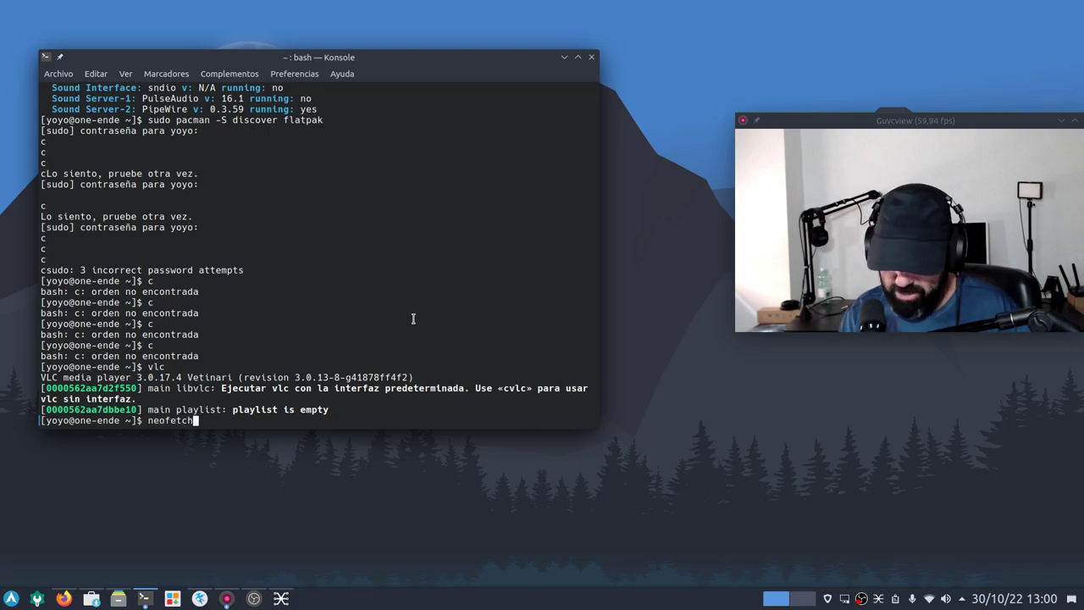
{"action": "key", "text": "Return"}
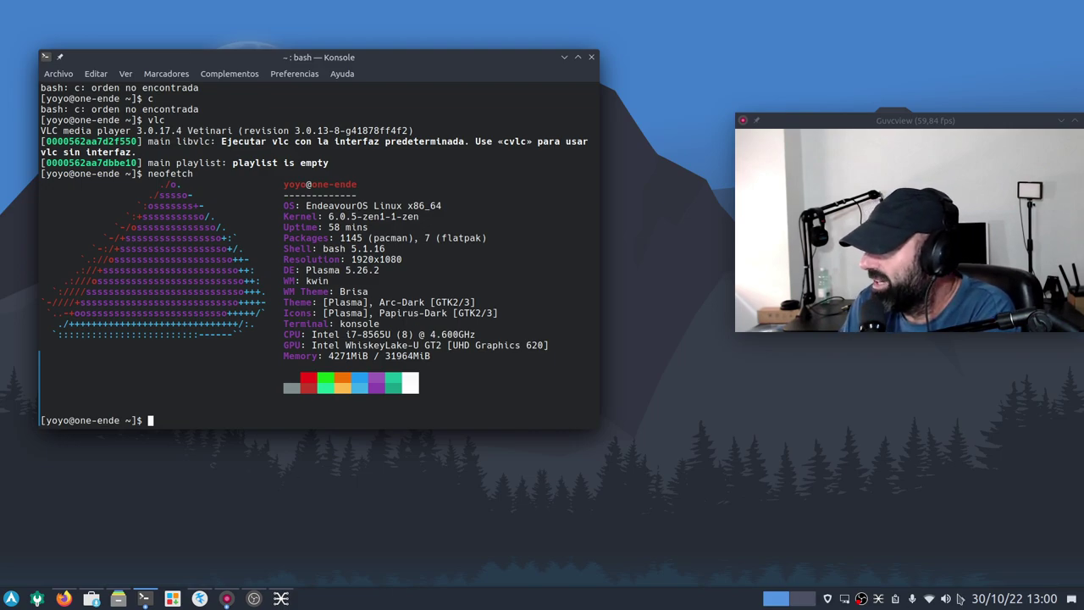
{"action": "left_click", "coordinate": [945, 599]}
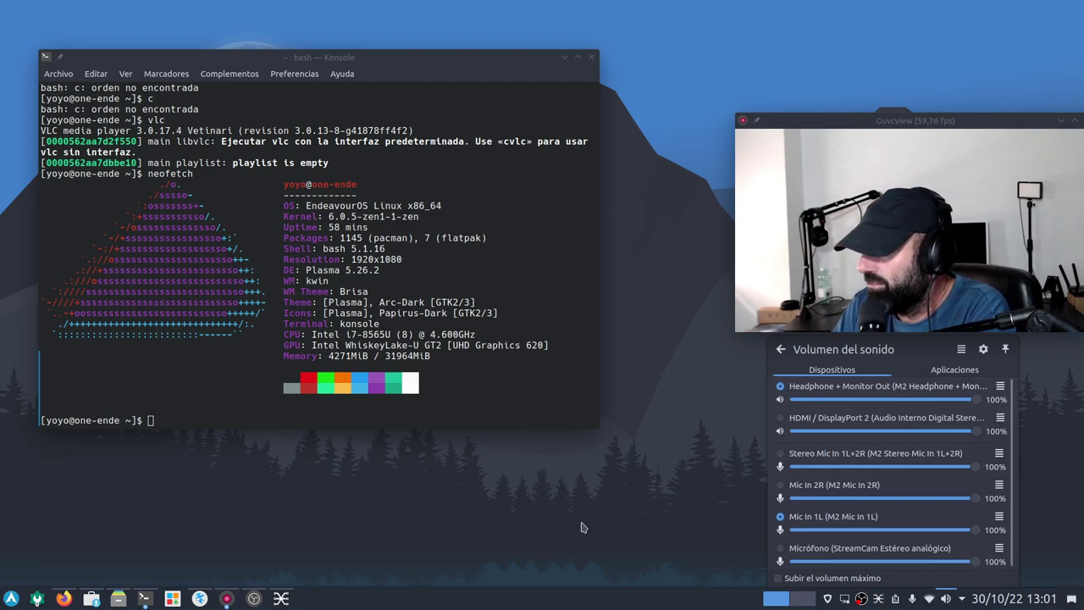
{"action": "left_click", "coordinate": [556, 531]}
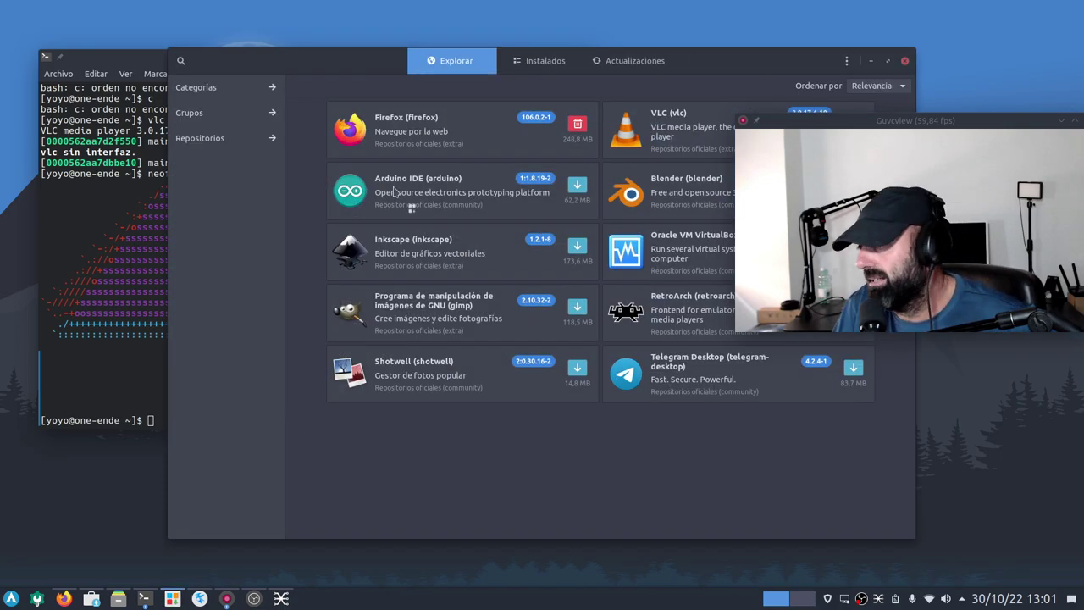
Move the Pamac window clear of the webcam view to show its suggested packages, and close it.
{"action": "left_click_drag", "start_coordinate": [733, 66], "coordinate": [556, 71]}
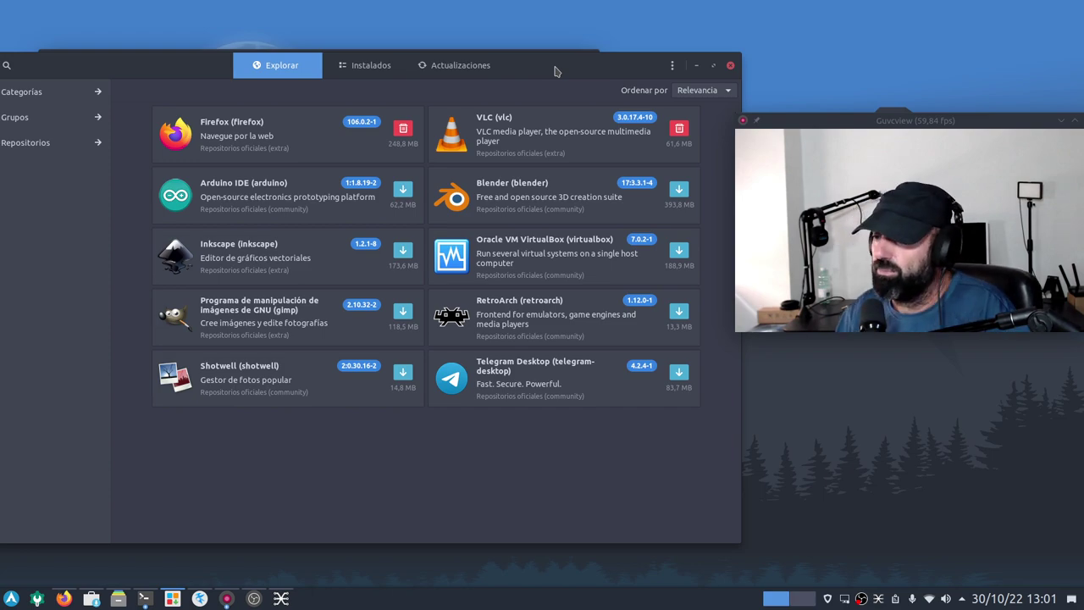
{"action": "left_click_drag", "start_coordinate": [553, 68], "coordinate": [524, 98]}
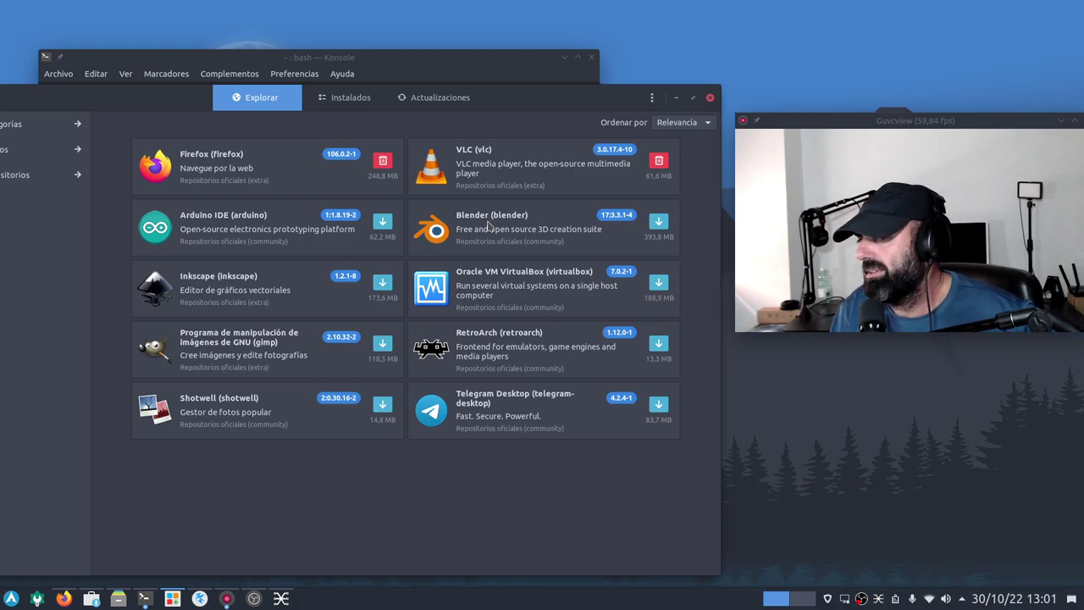
{"action": "left_click", "coordinate": [710, 97]}
Switch to Discover and display its featured applications on the home page.
{"action": "left_click", "coordinate": [36, 599]}
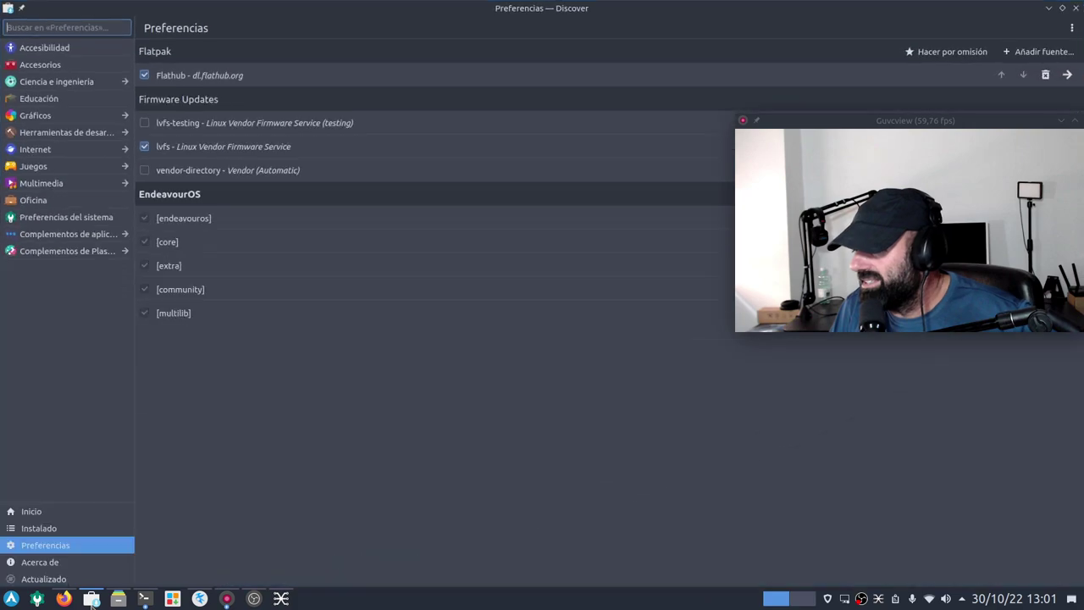
{"action": "left_click", "coordinate": [38, 512]}
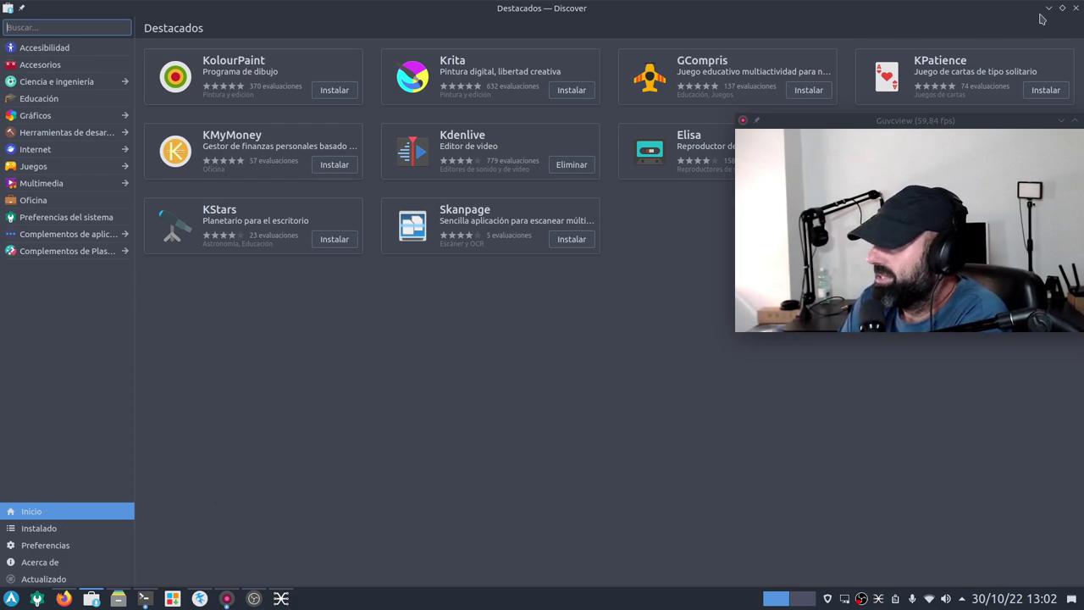
Close Discover and switch to Firefox, showing the mirror index of the EndeavourOS x86_64 repository.
{"action": "left_click", "coordinate": [1075, 8]}
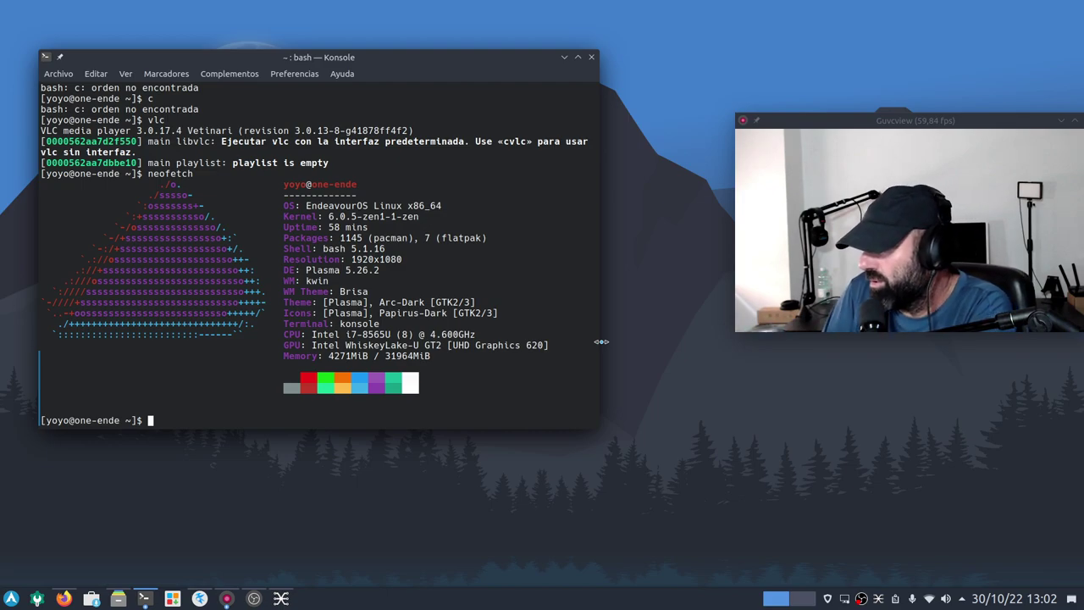
{"action": "left_click", "coordinate": [64, 598]}
{"action": "left_click", "coordinate": [525, 53]}
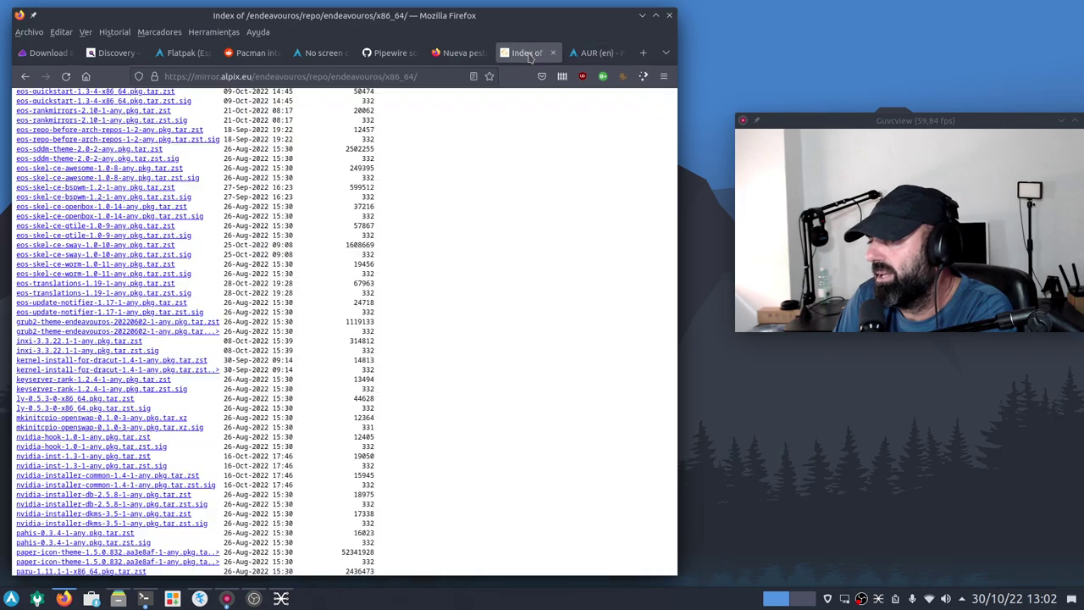
Look through the EndeavourOS repository's package list from beginning to end, and minimize Firefox to return to the terminal.
{"action": "scroll", "coordinate": [457, 326], "scroll_direction": "down", "scroll_amount": 5}
{"action": "scroll", "coordinate": [440, 381], "scroll_direction": "up", "scroll_amount": 10}
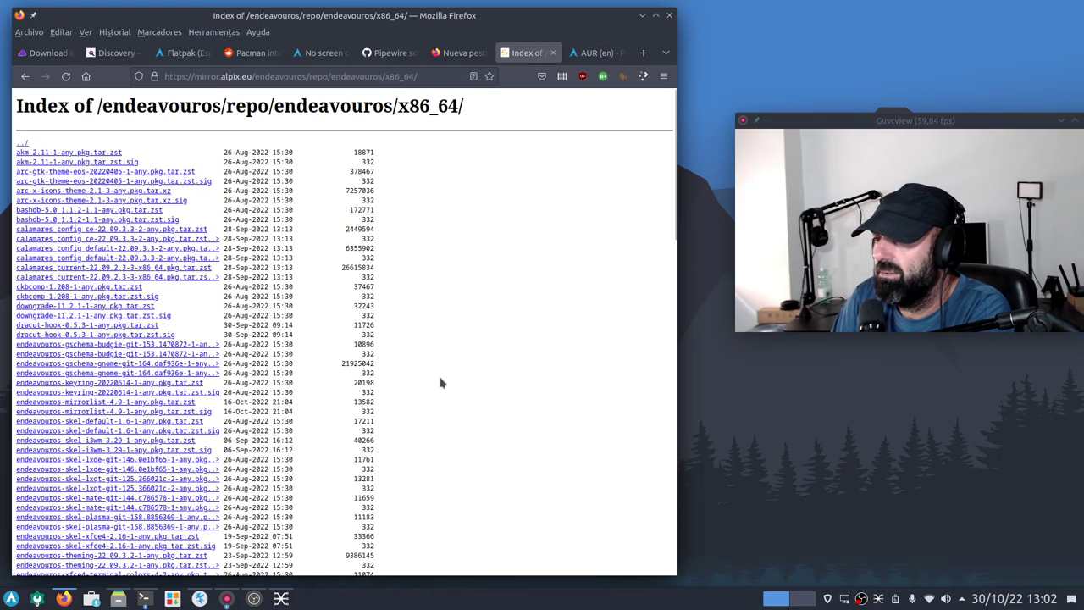
{"action": "scroll", "coordinate": [448, 347], "scroll_direction": "down", "scroll_amount": 10}
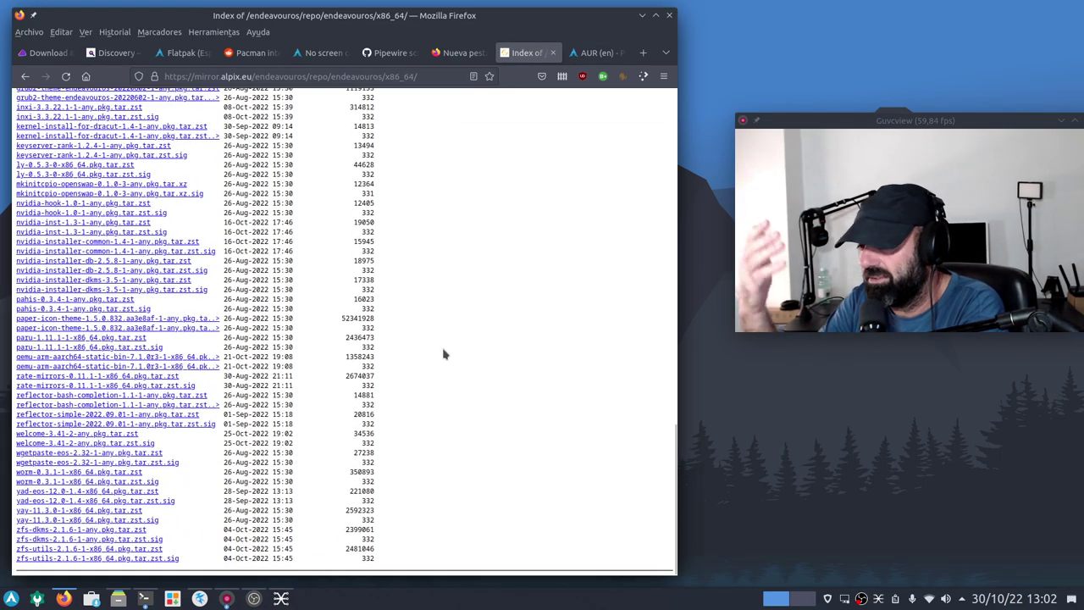
{"action": "scroll", "coordinate": [442, 354], "scroll_direction": "up", "scroll_amount": 10}
{"action": "scroll", "coordinate": [442, 354], "scroll_direction": "up", "scroll_amount": 5}
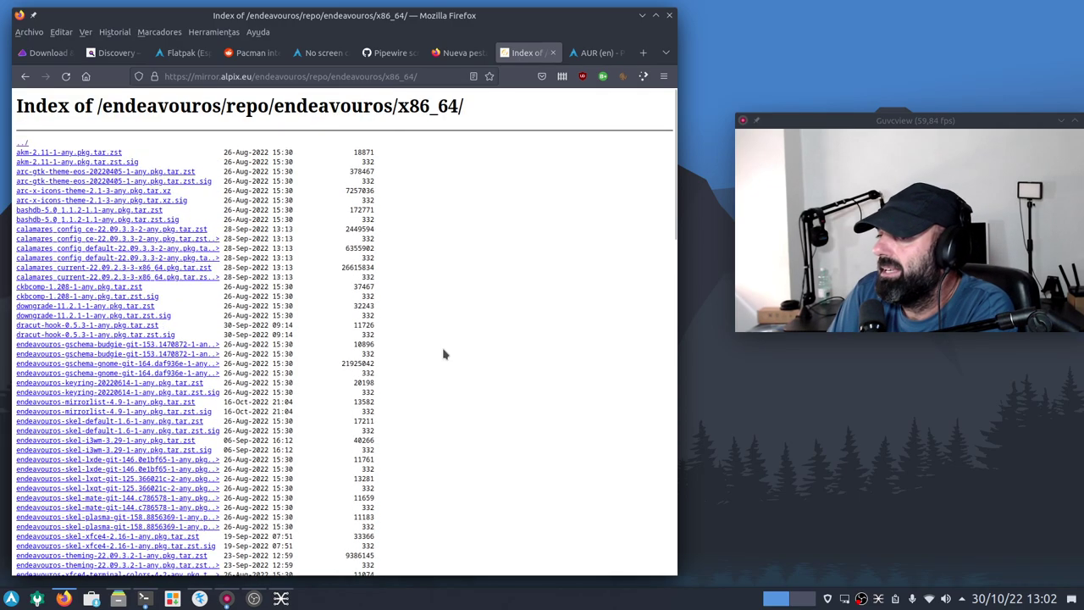
{"action": "left_click", "coordinate": [641, 15]}
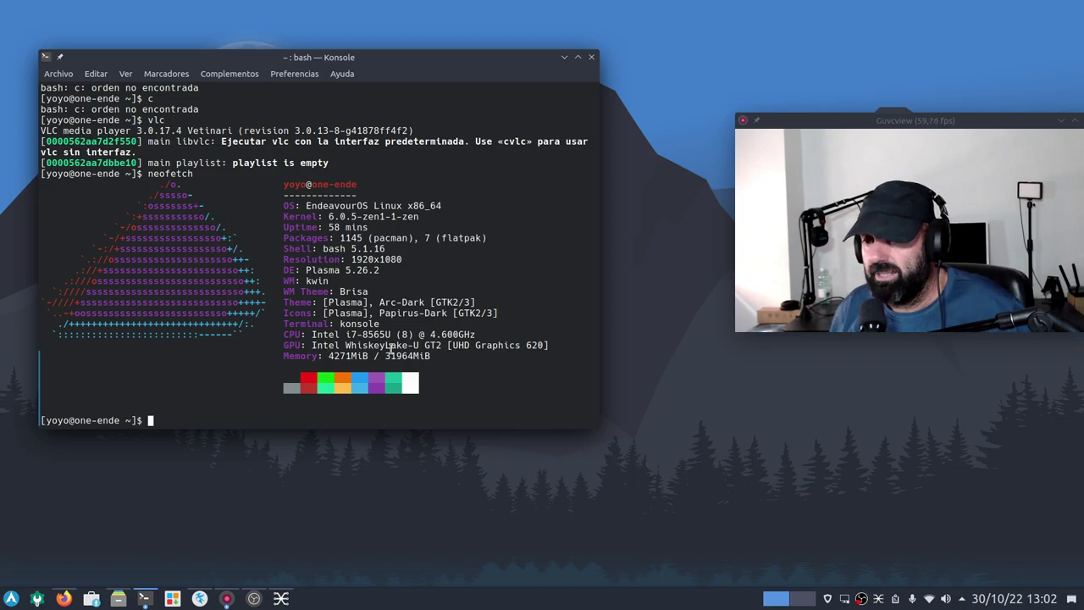